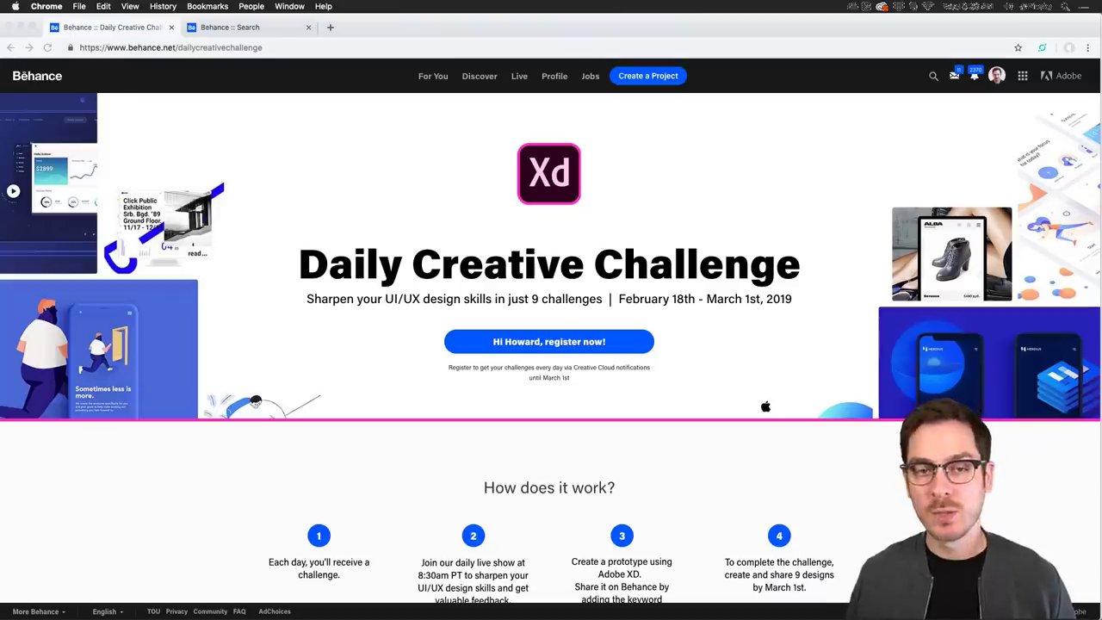
# Scroll to the 'How does it work?' steps and highlight the XDdailychallenge keyword in step 3.
pyautogui.click(506, 163)
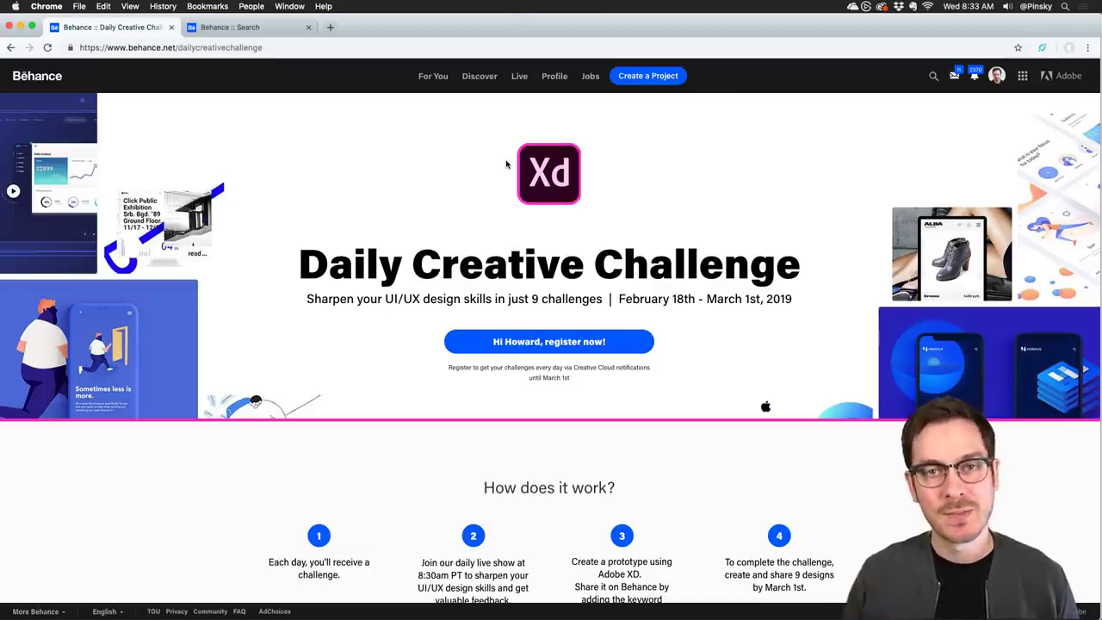
pyautogui.scroll(-5, 315, 353)
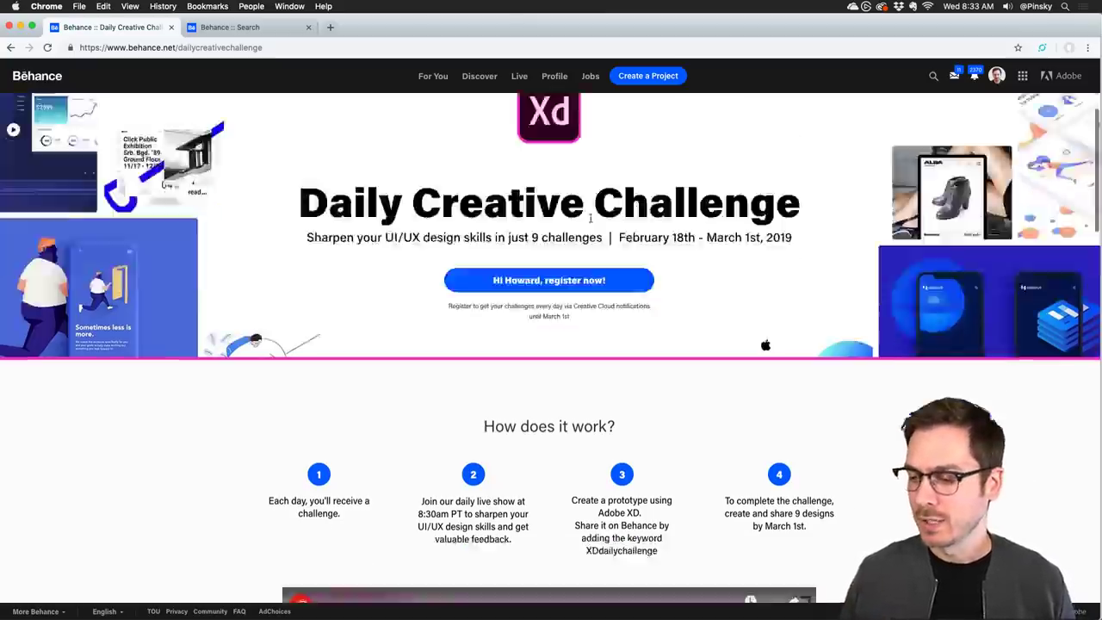
pyautogui.scroll(-1, 362, 345)
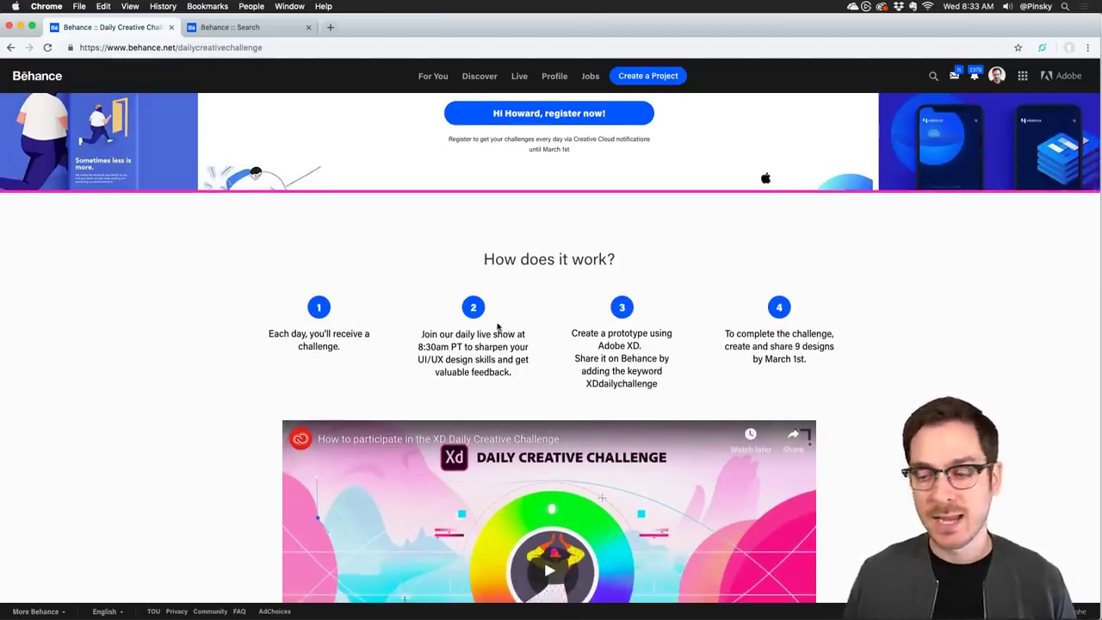
pyautogui.scroll(-1, 509, 327)
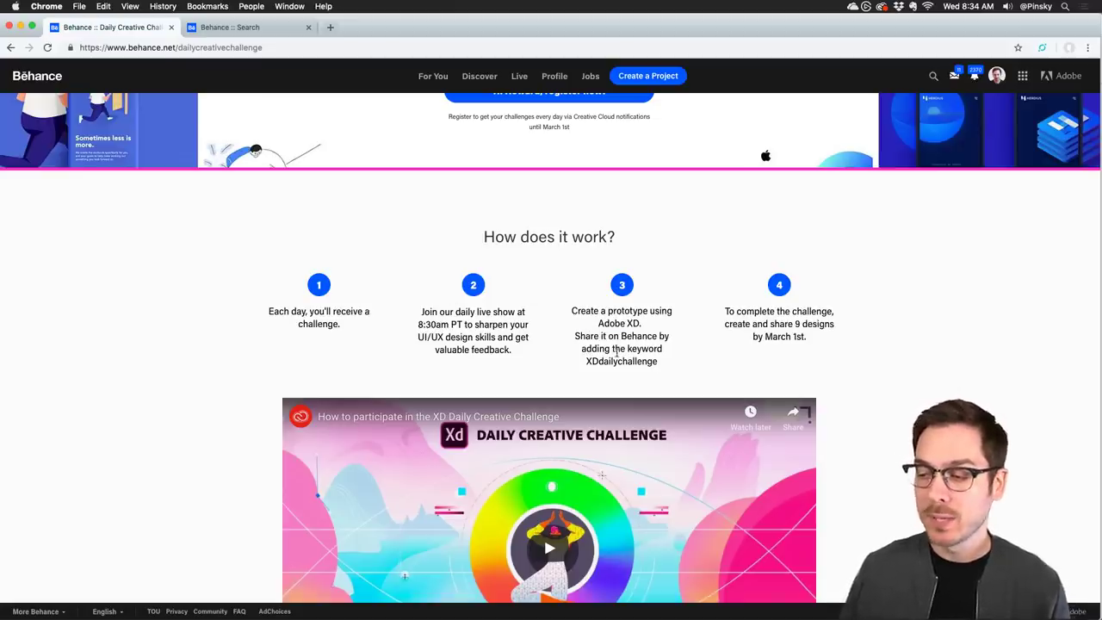
pyautogui.moveTo(600, 368); pyautogui.dragTo(676, 365)
# Open the 'Design System - XDdailychallenge #1' project from the xddailychallenge search results.
pyautogui.click(438, 225)
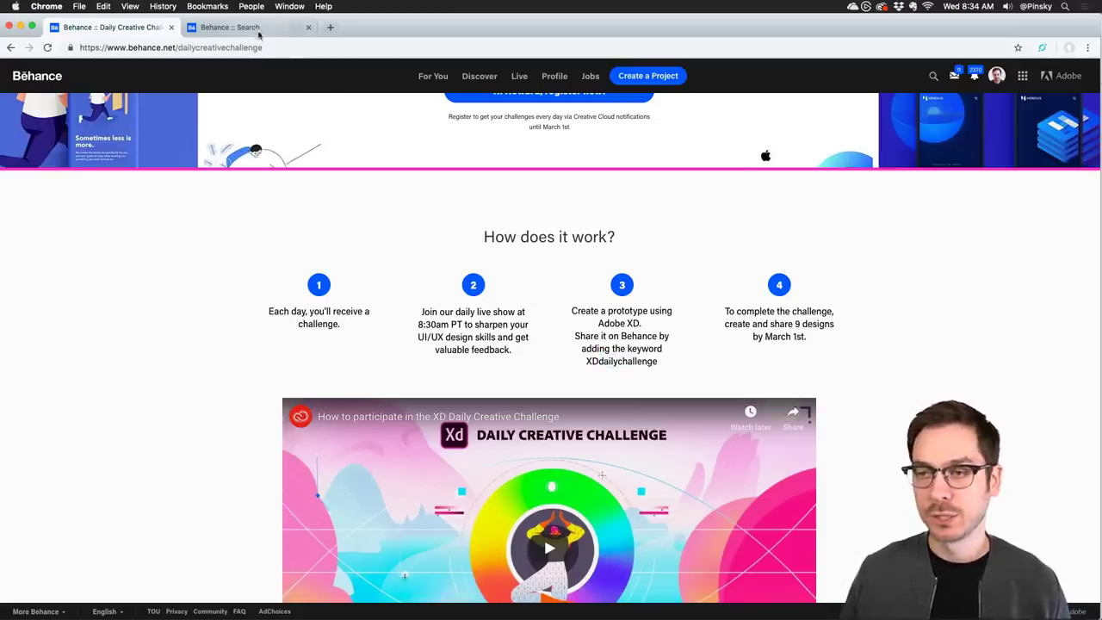
pyautogui.click(259, 31)
pyautogui.moveTo(462, 140); pyautogui.dragTo(610, 131)
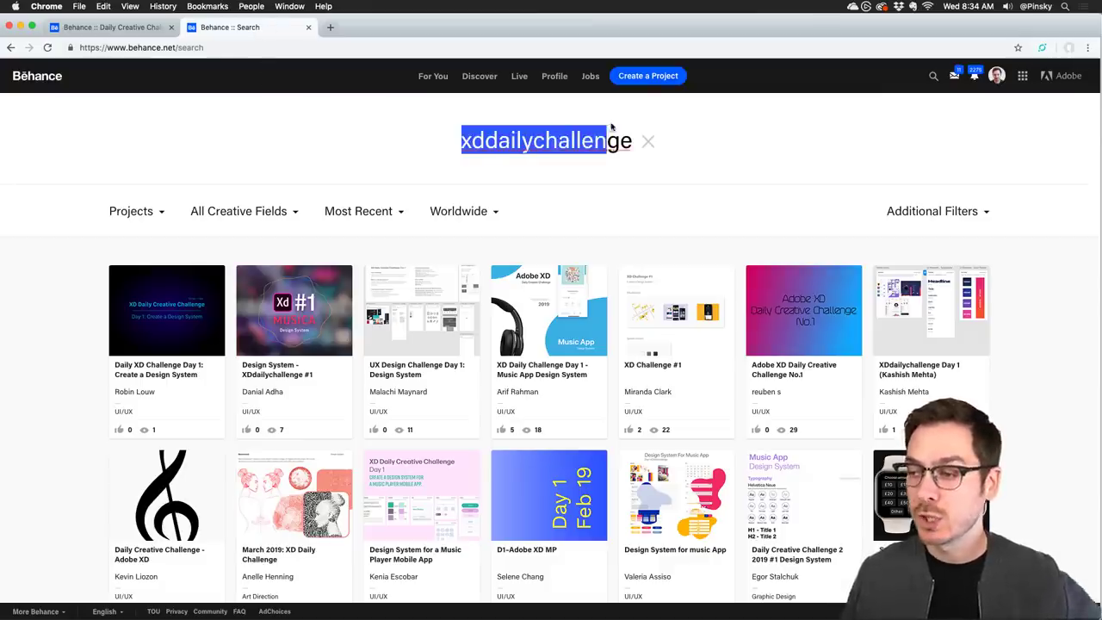
pyautogui.click(595, 143)
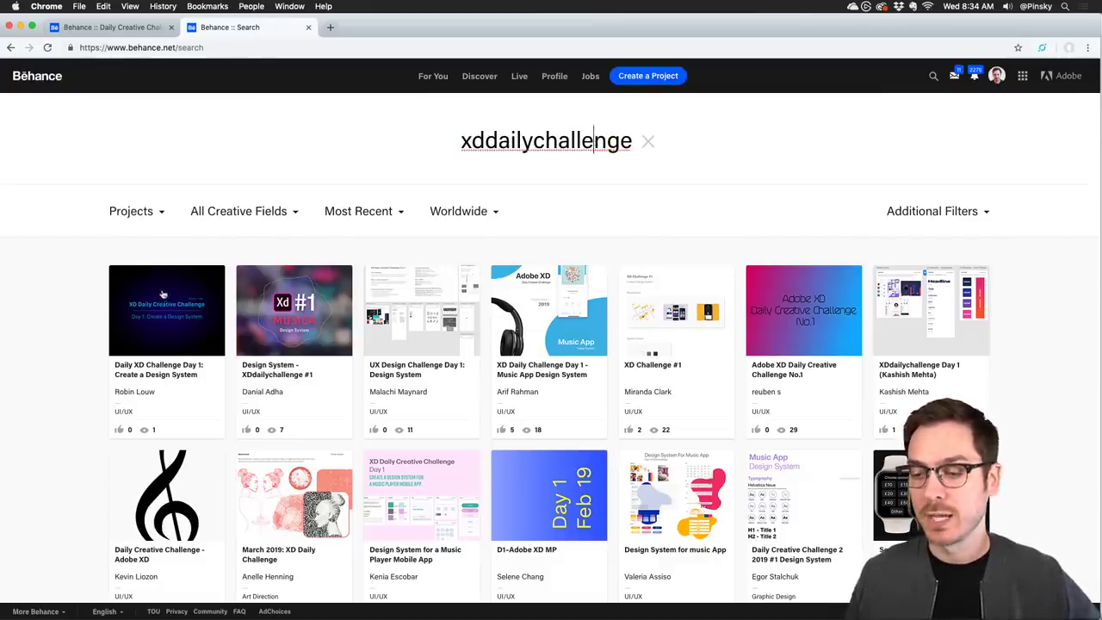
pyautogui.click(299, 307)
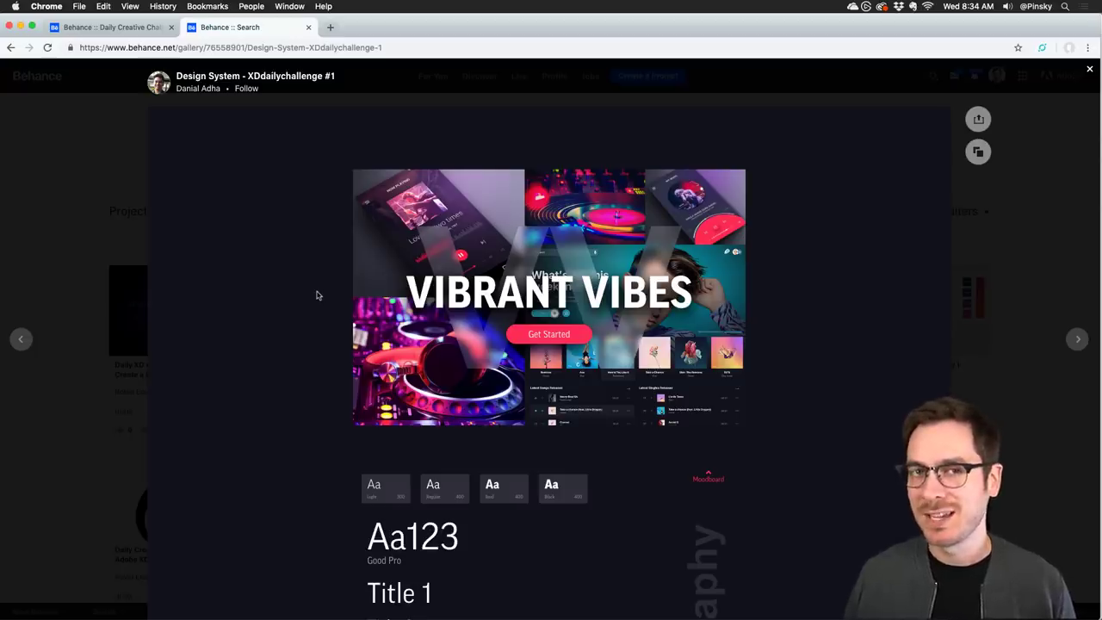
# Review the project's typography, colours, icons, controls and buttons, then close the project viewer.
pyautogui.scroll(-6, 339, 285)
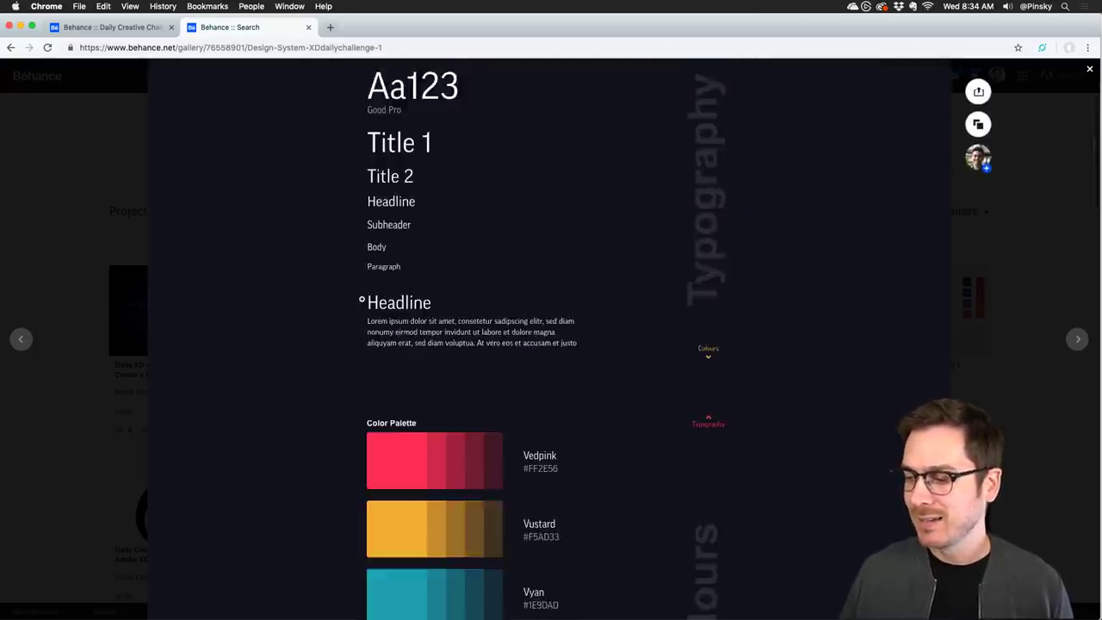
pyautogui.scroll(-2, 364, 297)
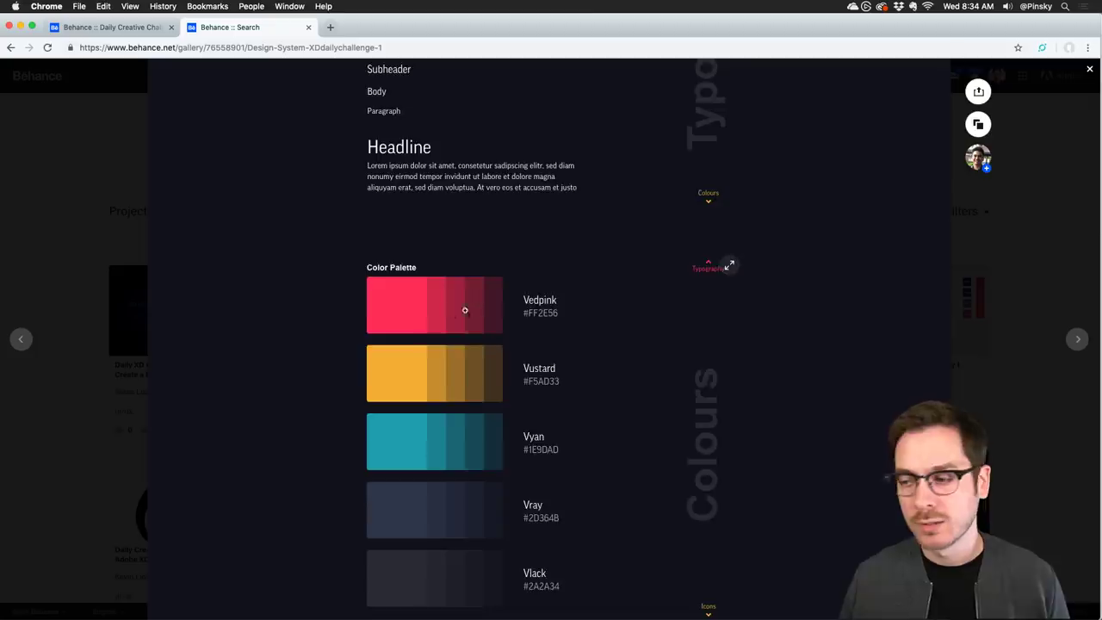
pyautogui.scroll(-4, 449, 311)
pyautogui.scroll(-2, 449, 311)
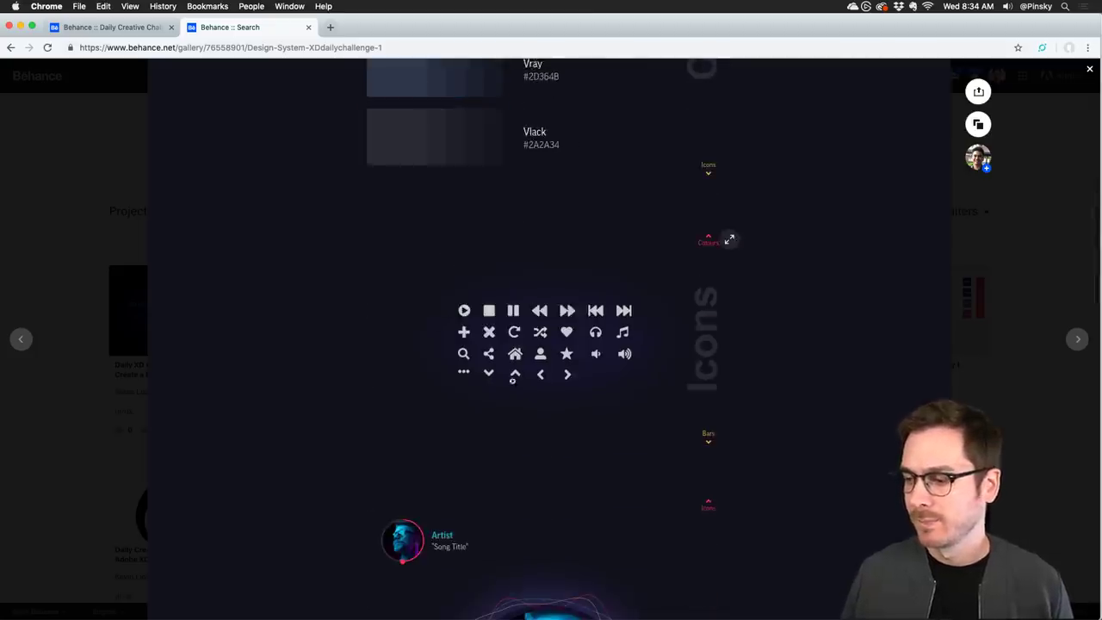
pyautogui.scroll(-3, 492, 342)
pyautogui.scroll(-4, 493, 342)
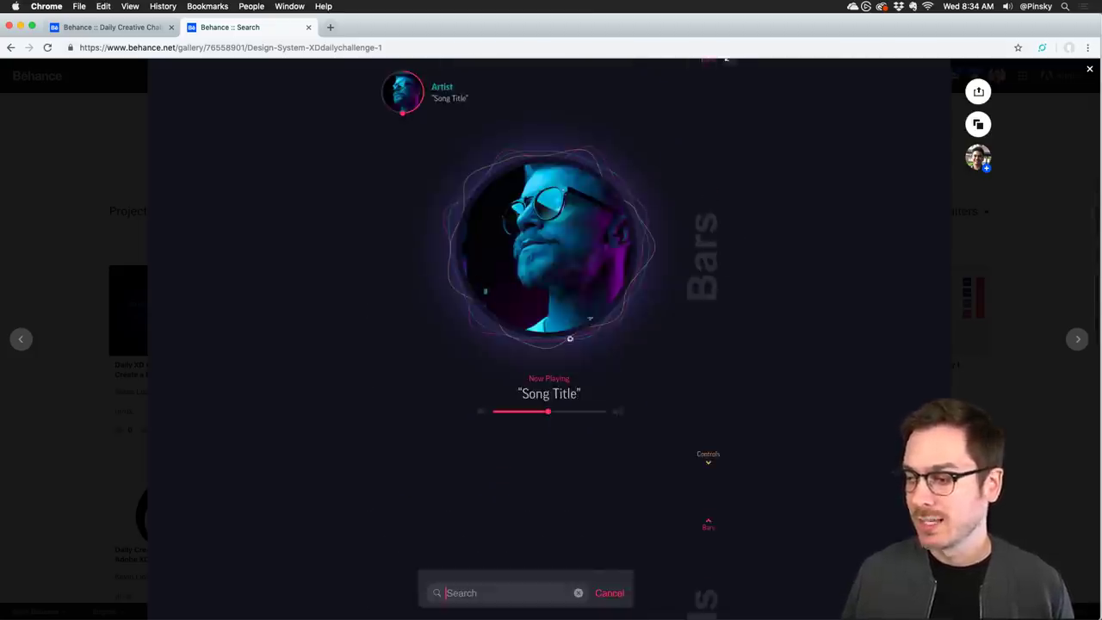
pyautogui.scroll(1, 516, 276)
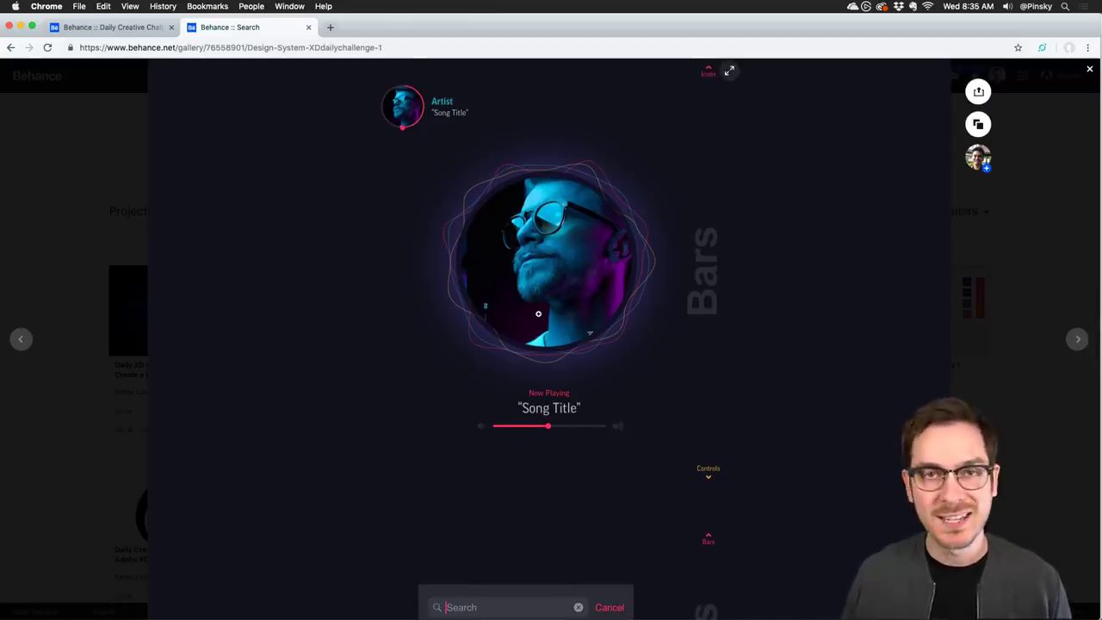
pyautogui.scroll(-1, 538, 313)
pyautogui.scroll(-10, 538, 313)
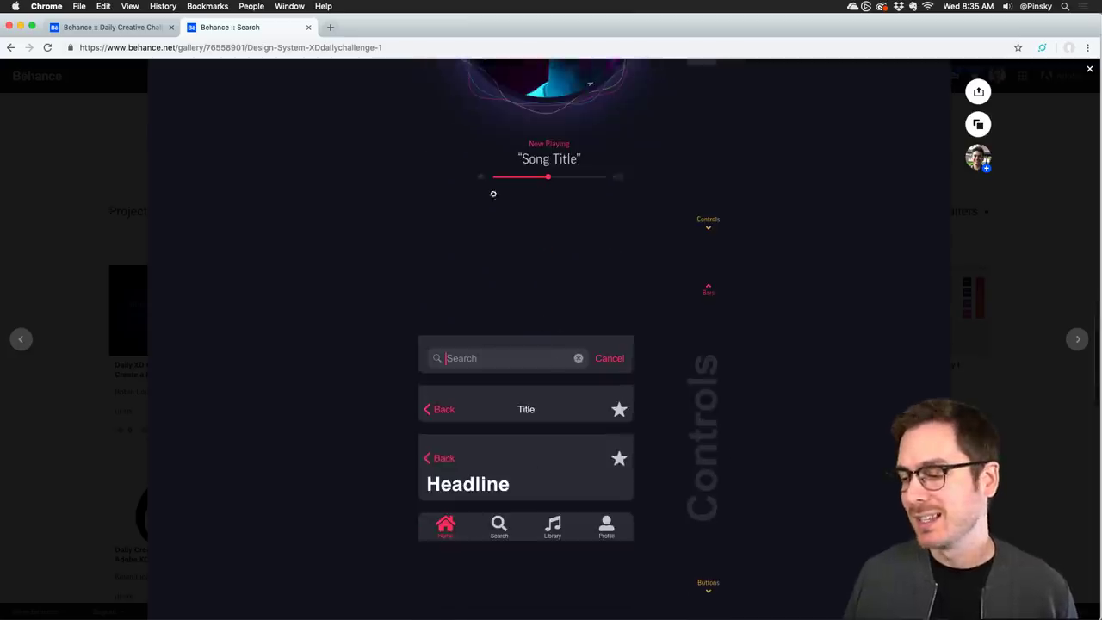
pyautogui.scroll(-20, 526, 371)
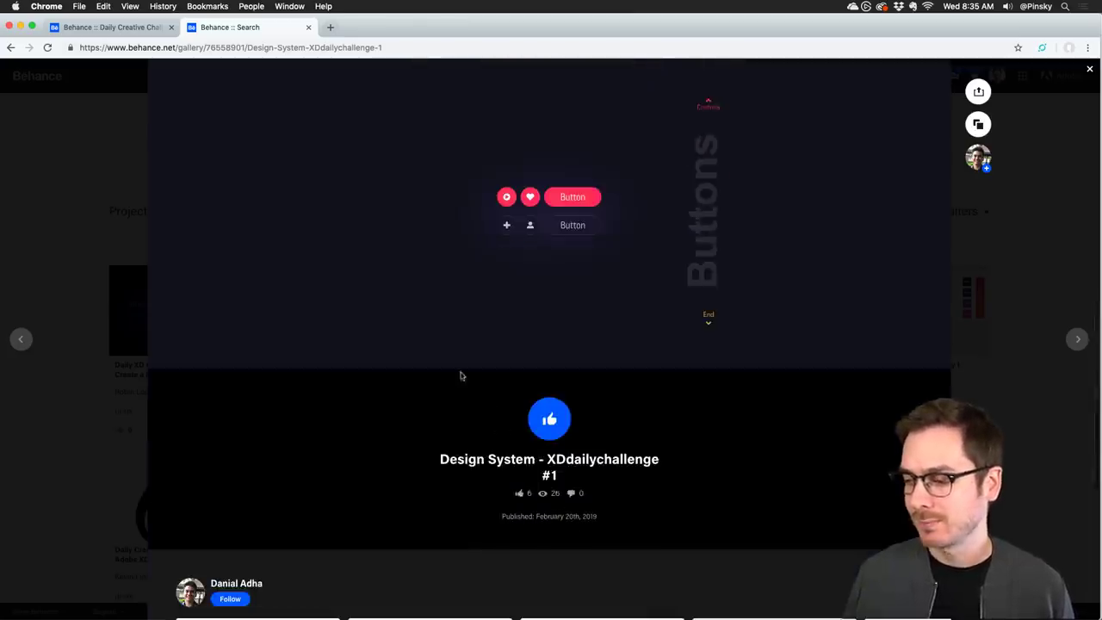
pyautogui.scroll(10, 450, 364)
pyautogui.scroll(20, 378, 308)
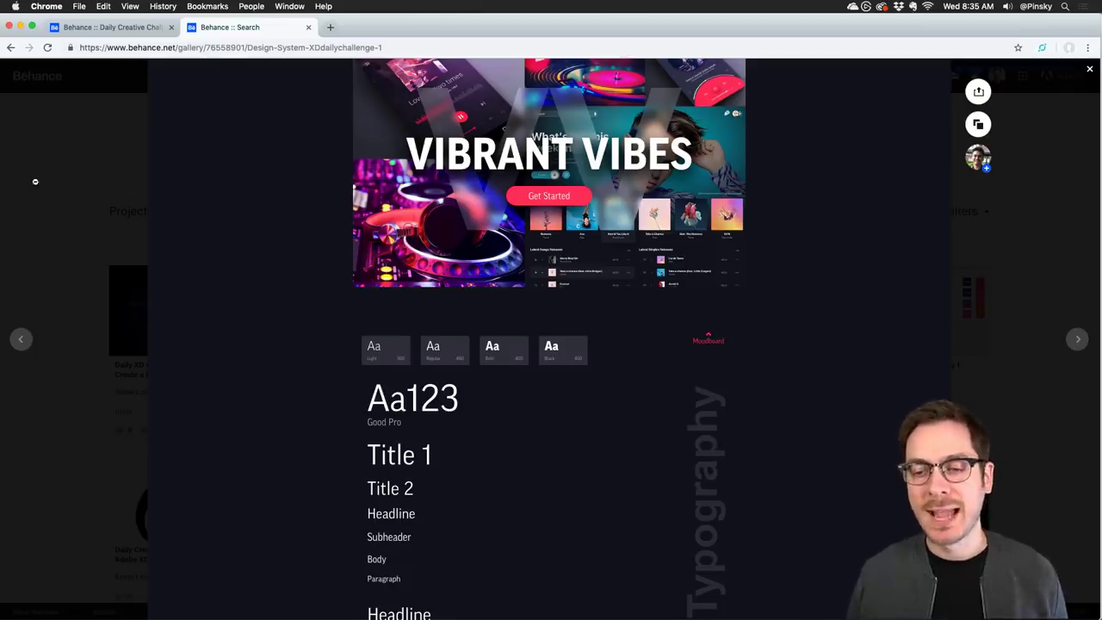
pyautogui.click(36, 161)
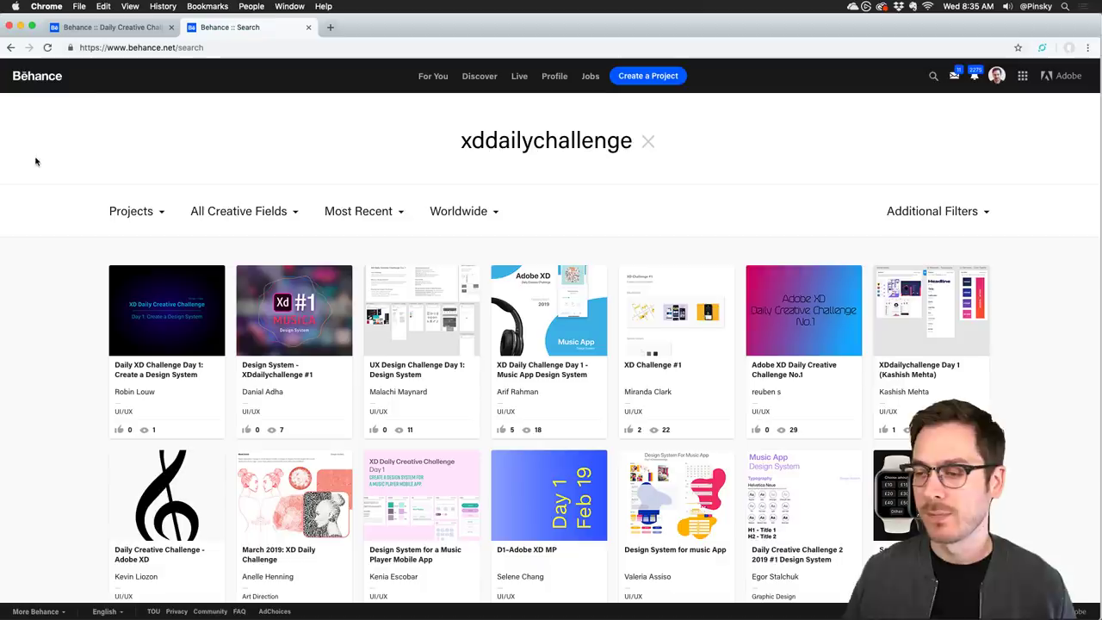
# Scroll the Daily Creative Challenge page to Next Steps, then bring Slack's #introductions channel forward.
pyautogui.click(136, 28)
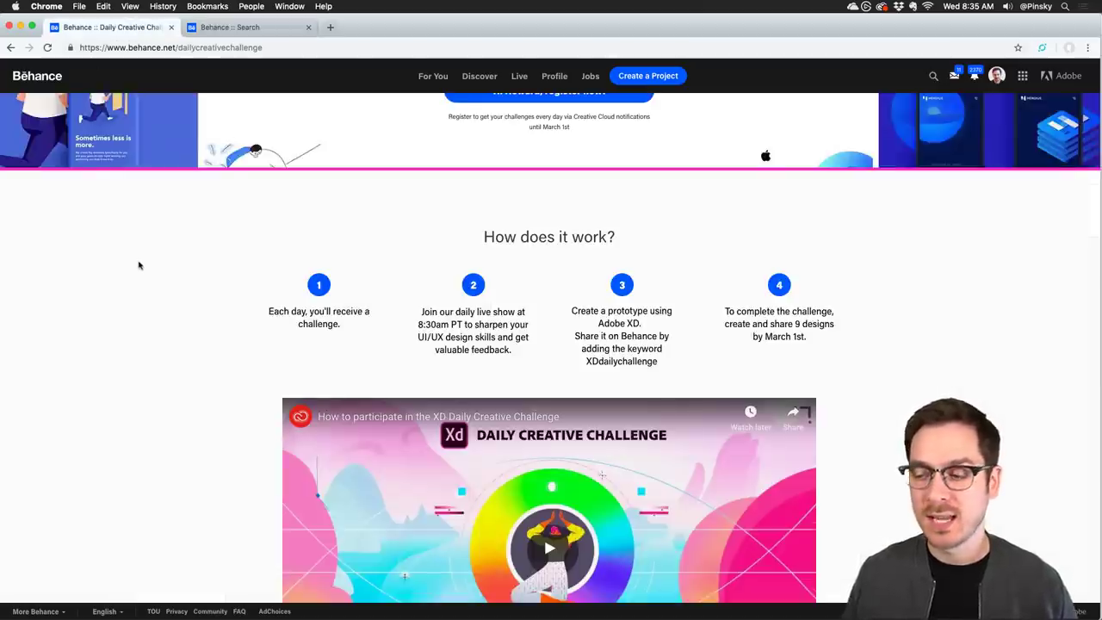
pyautogui.scroll(-6, 138, 264)
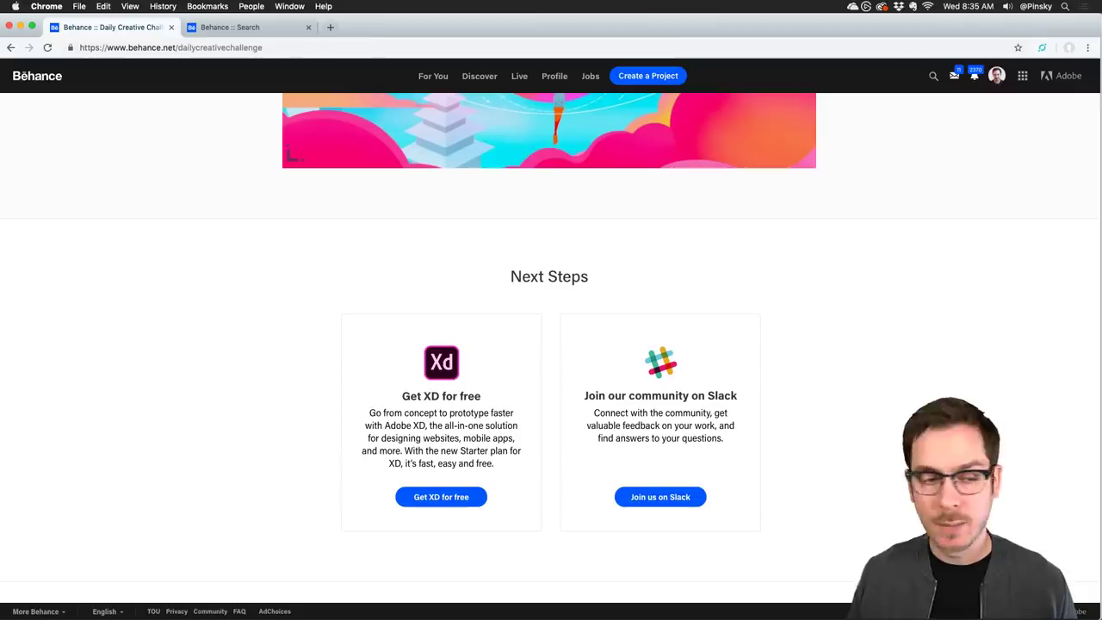
pyautogui.press('super+Tab')
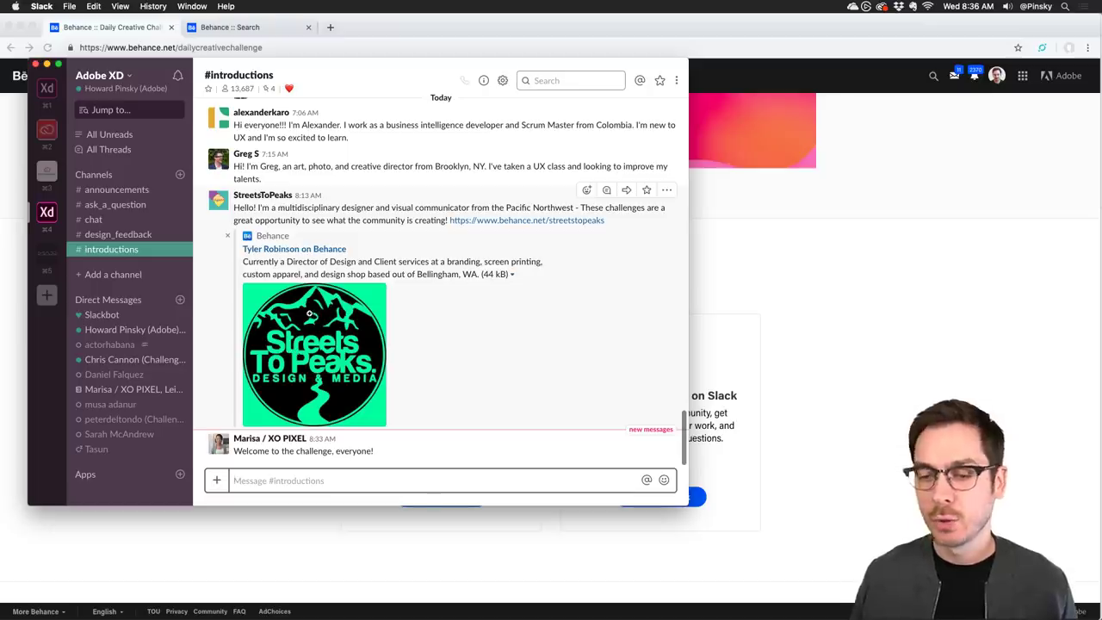
# Read the #design_feedback channel in Slack, then return to Behance's Next Steps section.
pyautogui.click(132, 234)
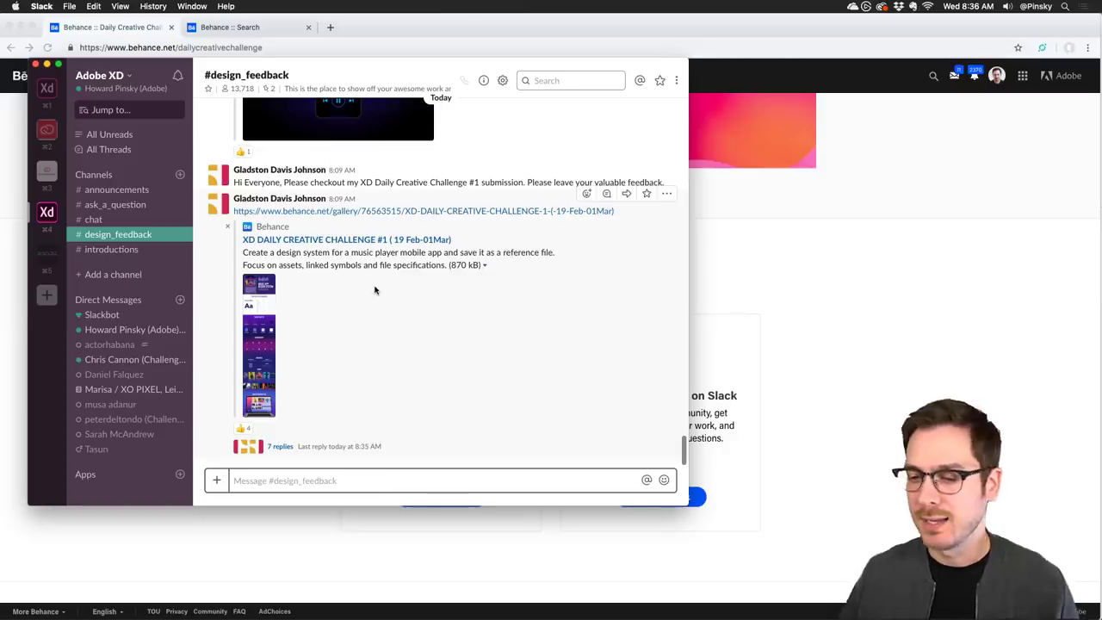
pyautogui.press('super+Tab')
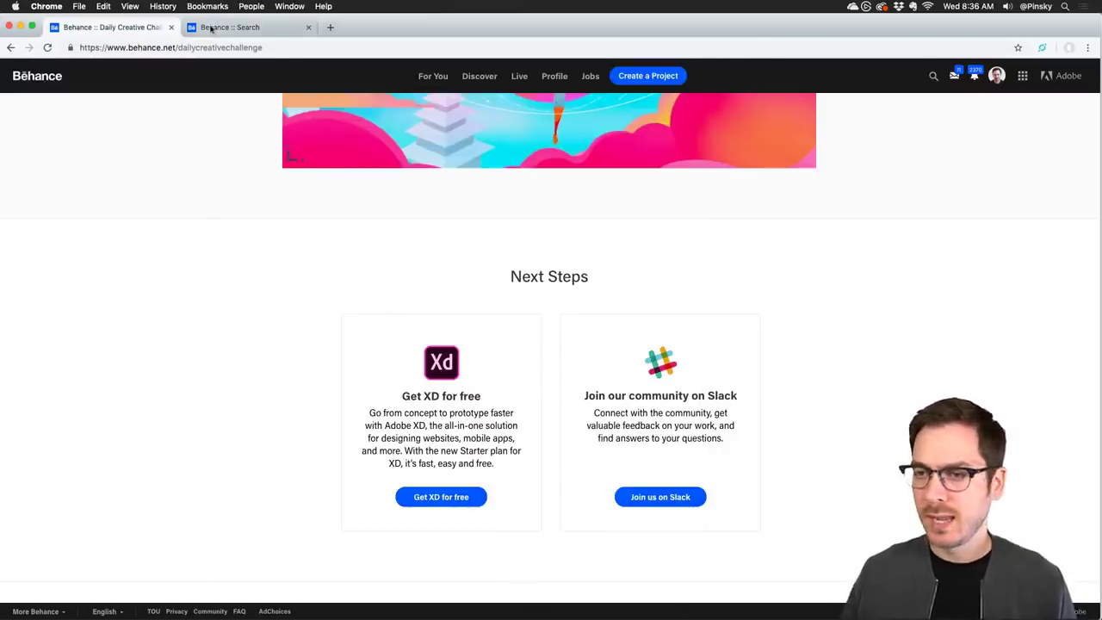
# Scroll back up the Behance challenge page.
pyautogui.scroll(10, 250, 267)
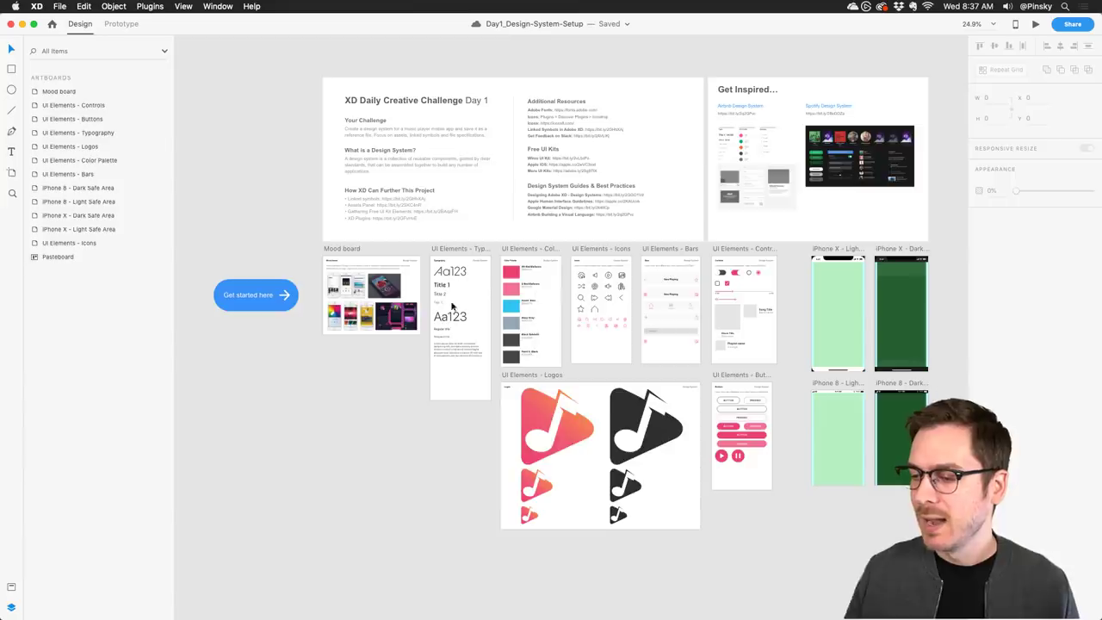
# Pan the Day1 design system to the Icons and Bars artboards and select the pink shuffle icon.
pyautogui.scroll(3, 435, 289)
pyautogui.scroll(-2, 462, 293)
pyautogui.scroll(3, 542, 308)
pyautogui.moveTo(579, 248); pyautogui.dragTo(457, 210)
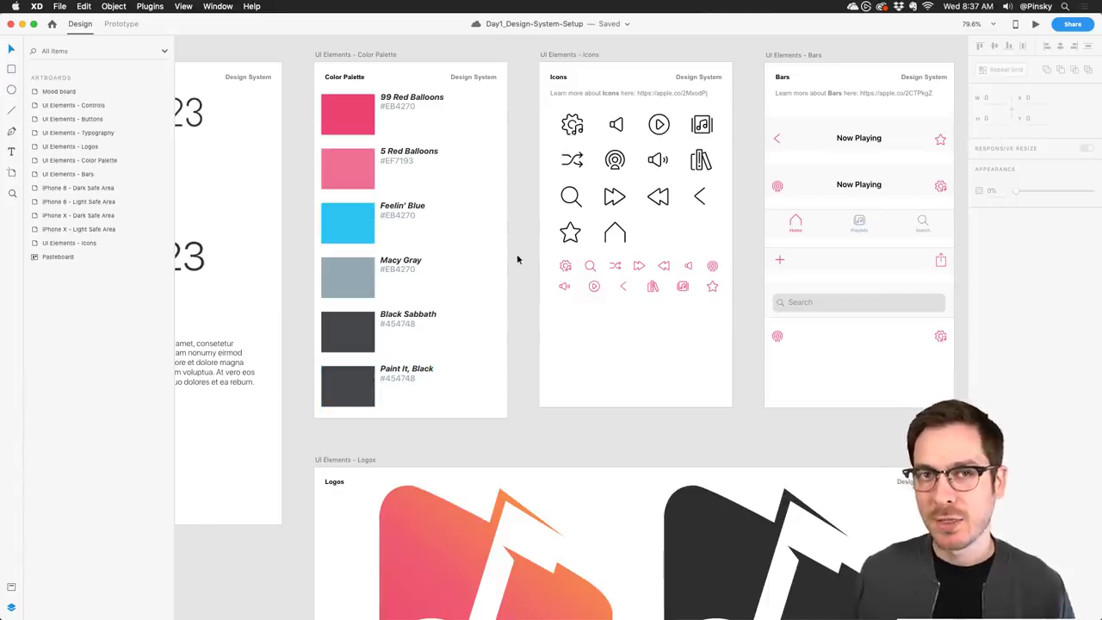
pyautogui.hscroll(5, 519, 252)
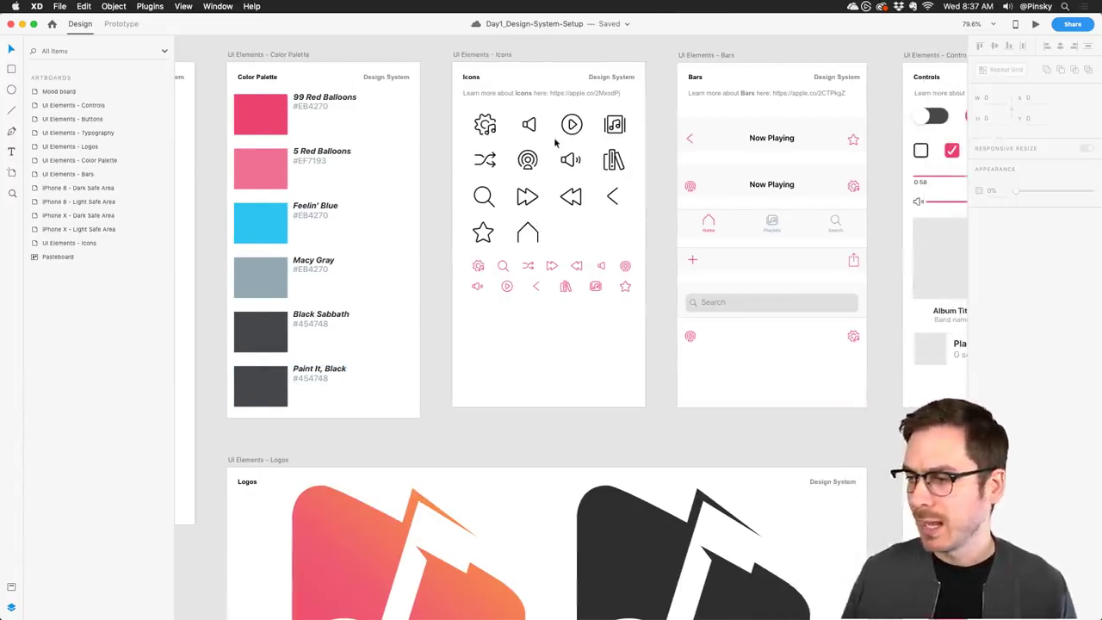
pyautogui.hscroll(5, 570, 160)
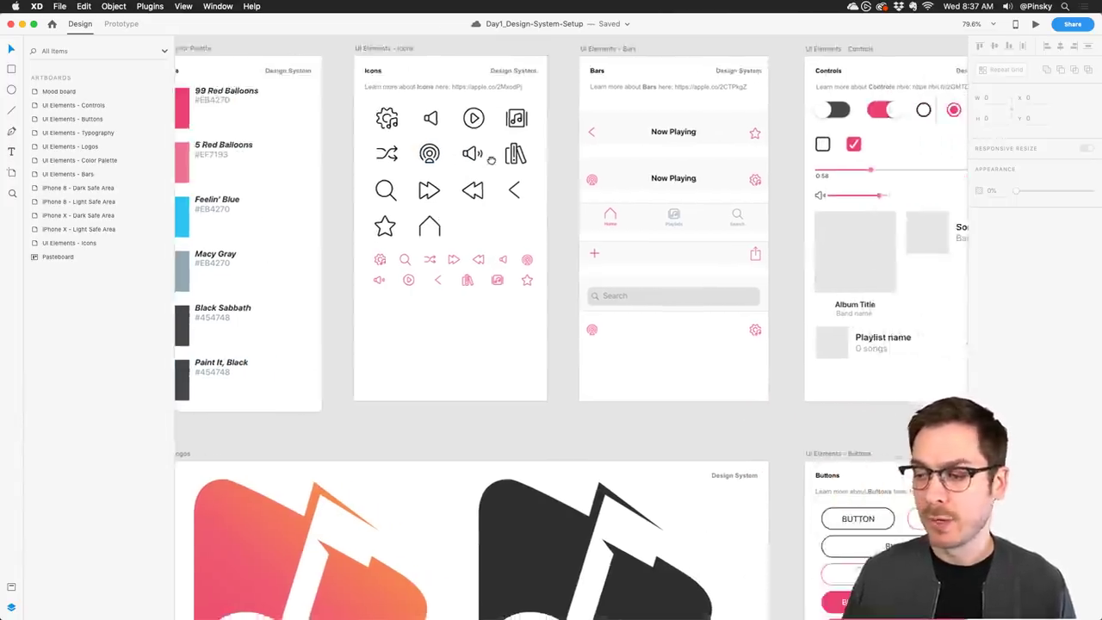
pyautogui.click(425, 259)
pyautogui.scroll(5, 422, 260)
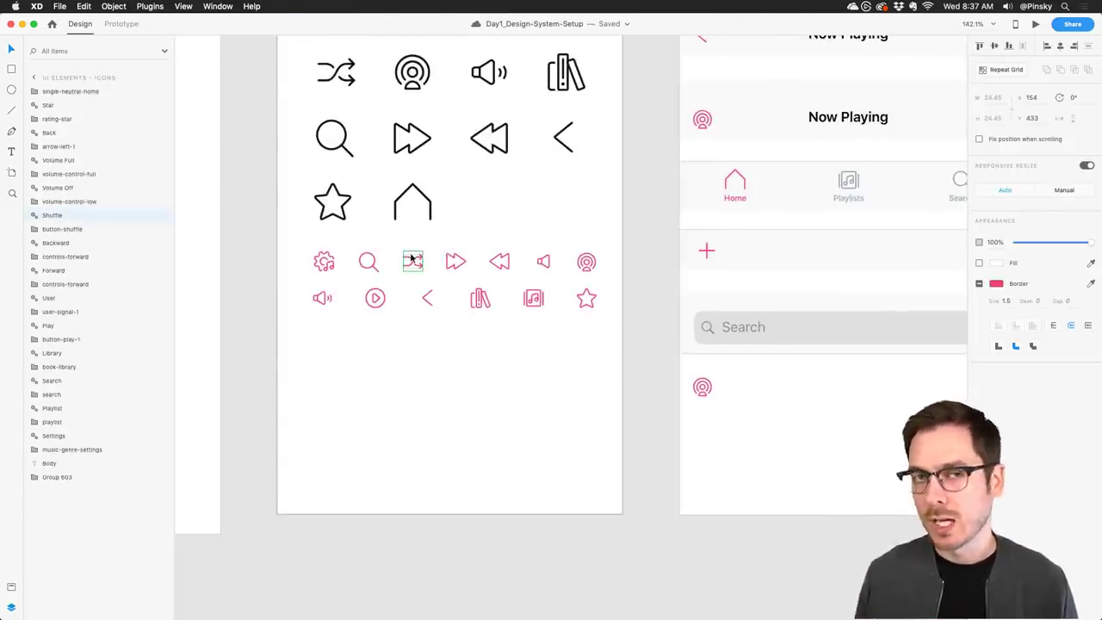
pyautogui.scroll(-5, 412, 260)
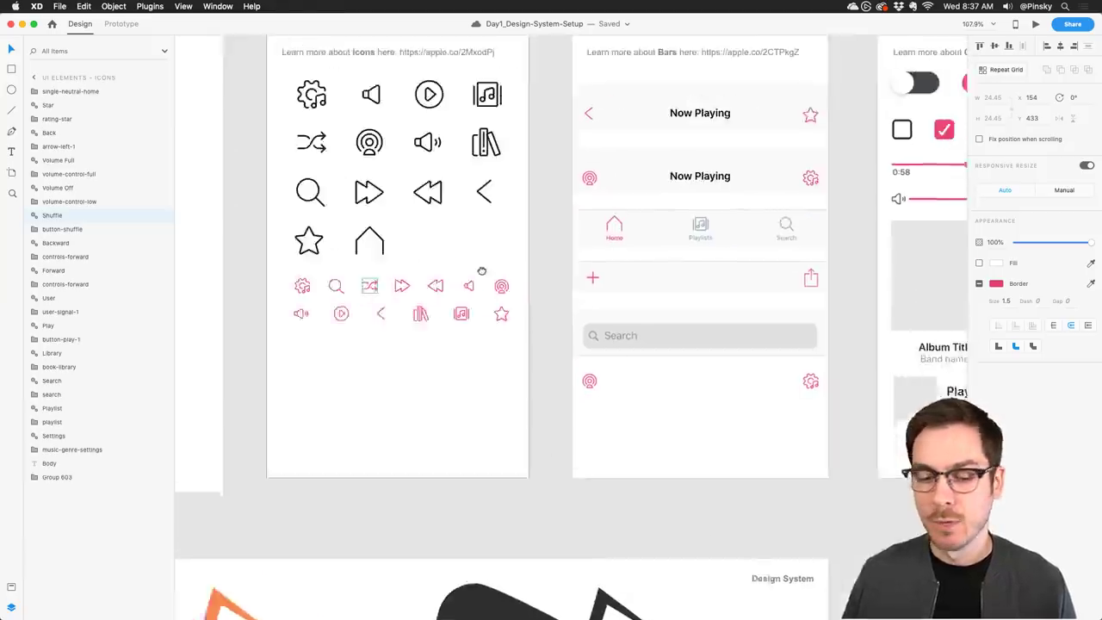
pyautogui.moveTo(387, 300); pyautogui.dragTo(410, 307)
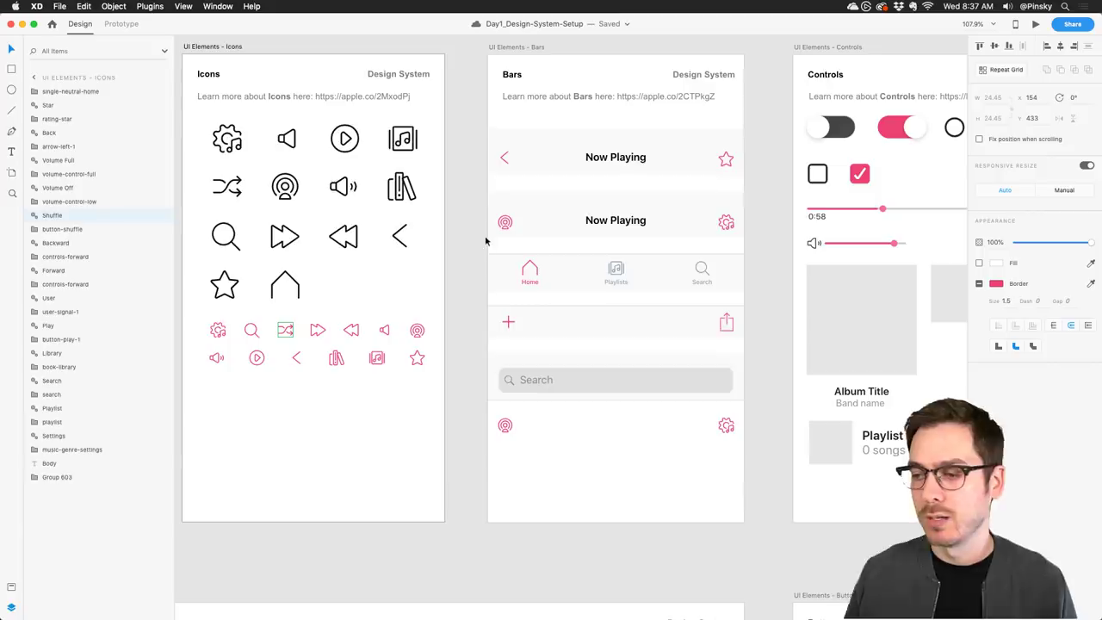
# Deselect the Icons artboard and pan across the remaining design system artboards.
pyautogui.click(770, 209)
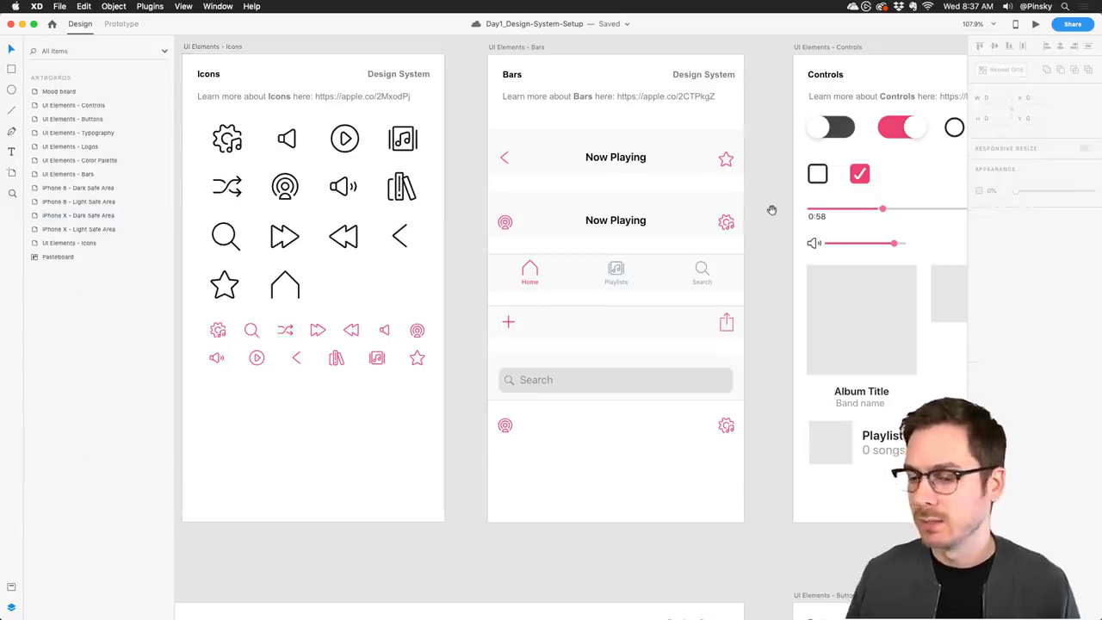
pyautogui.moveTo(770, 209); pyautogui.dragTo(524, 204)
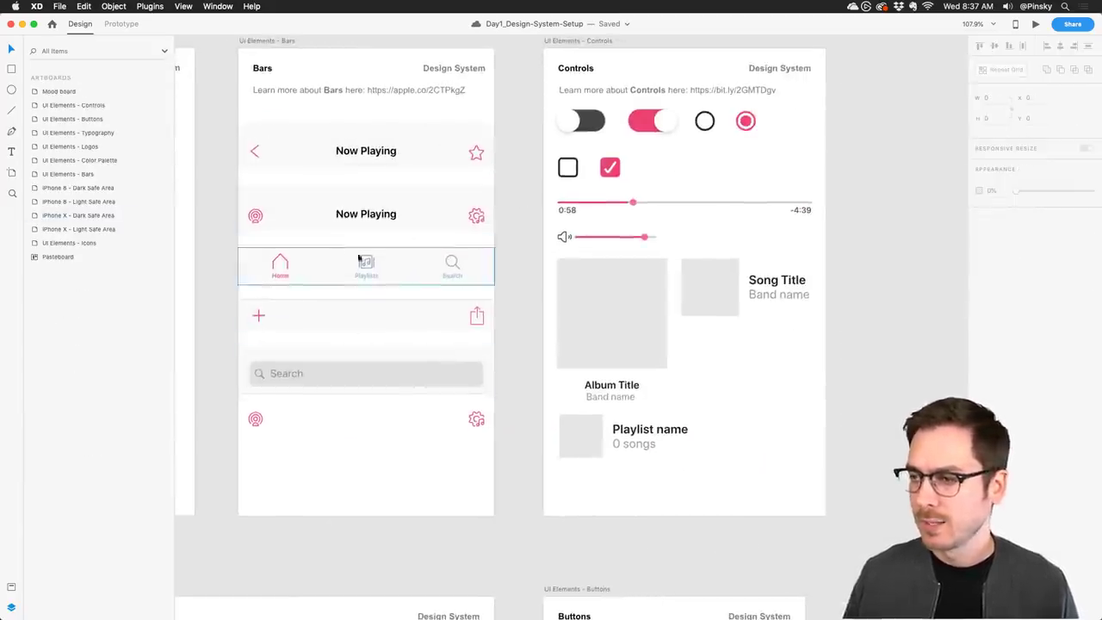
pyautogui.hscroll(5, 339, 246)
pyautogui.scroll(-5, 511, 362)
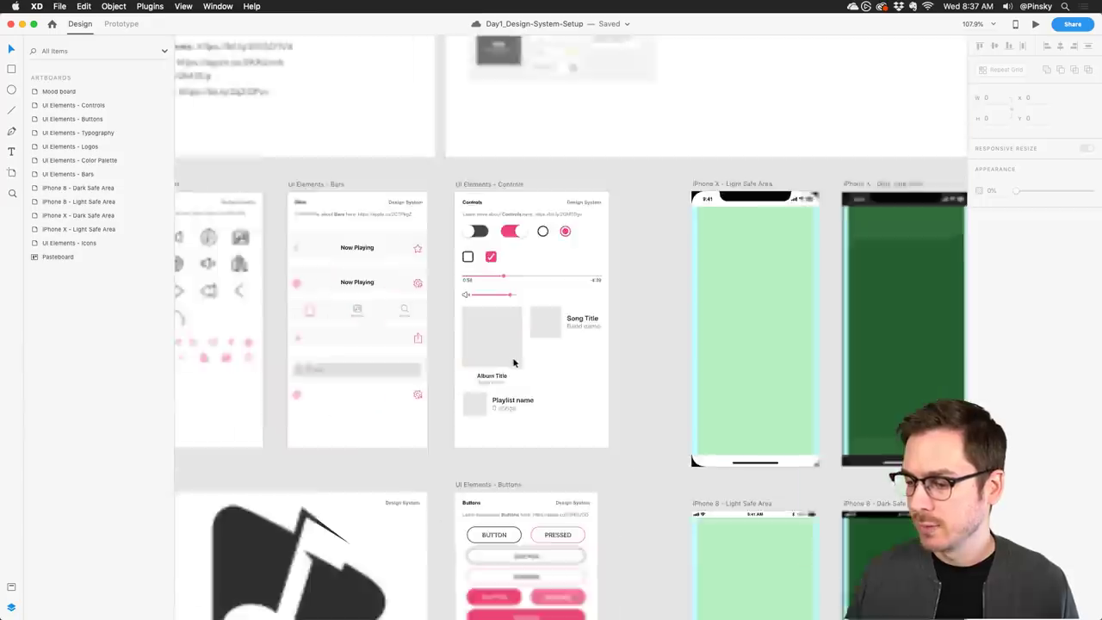
pyautogui.scroll(-5, 624, 253)
pyautogui.scroll(3, 643, 326)
pyautogui.hscroll(1, 643, 326)
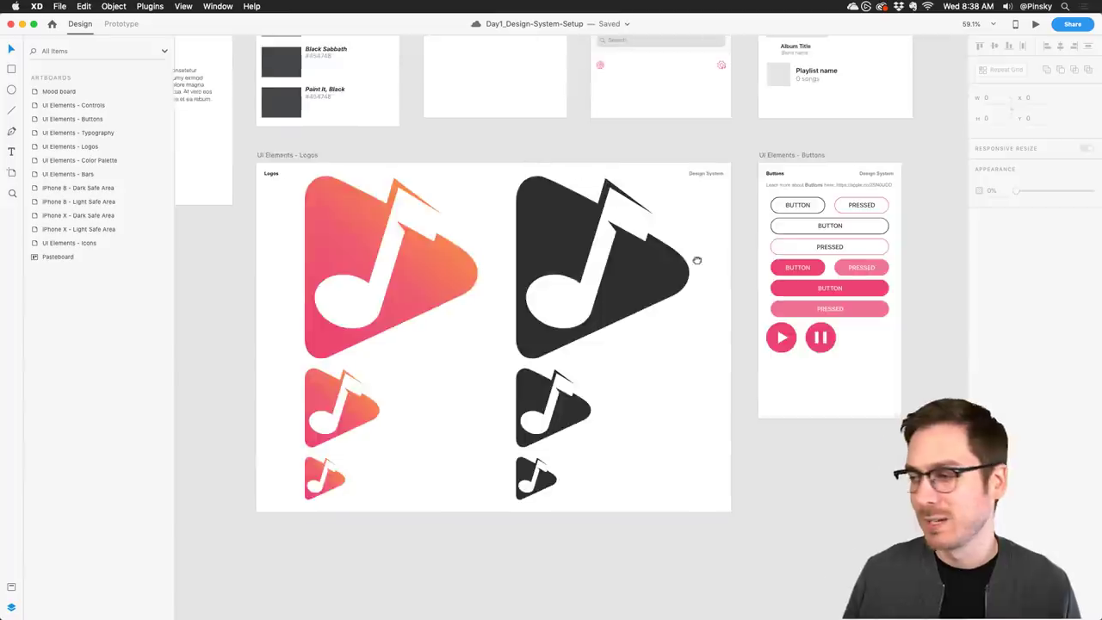
pyautogui.hscroll(10, 657, 258)
pyautogui.hscroll(5, 567, 282)
pyautogui.scroll(-10, 568, 282)
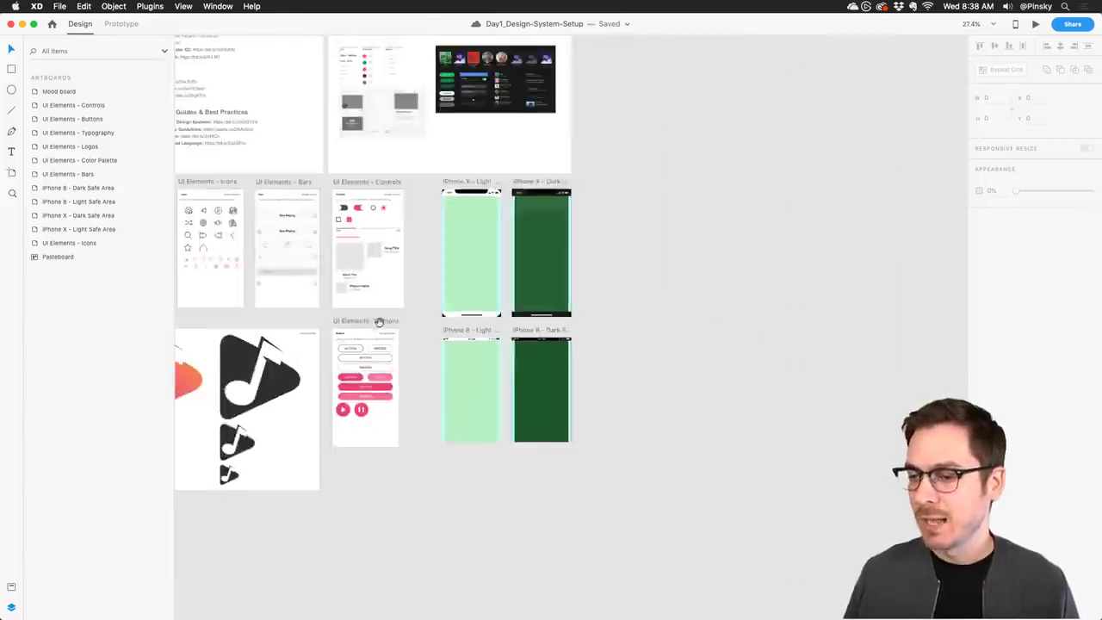
pyautogui.hscroll(-3, 657, 332)
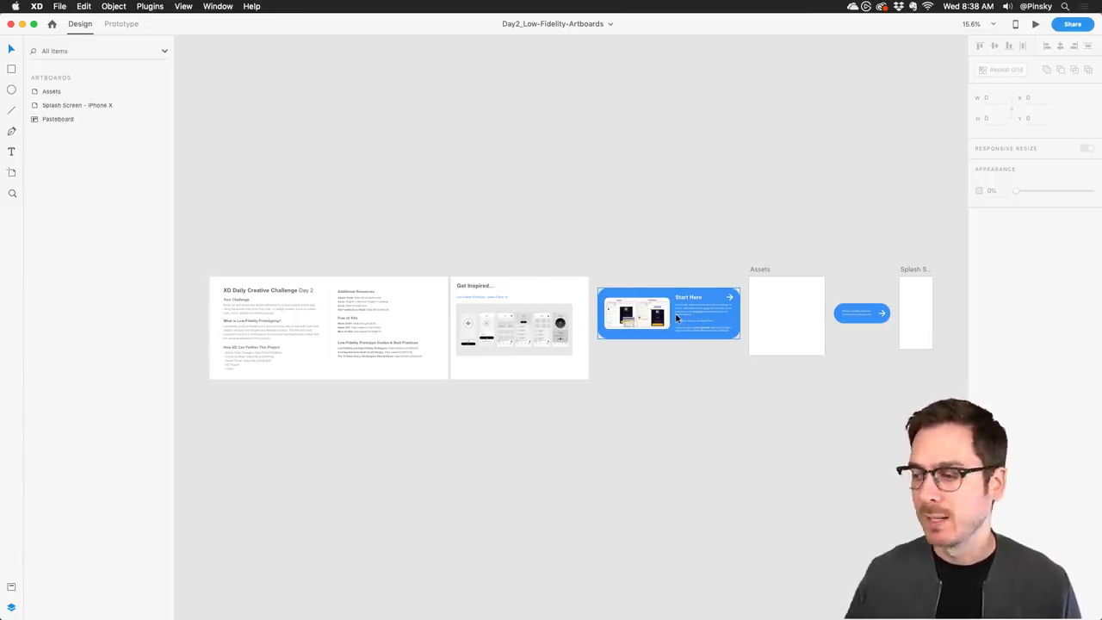
# Bring the Day2 Assets artboard into view.
pyautogui.scroll(6, 677, 318)
pyautogui.hscroll(5, 645, 301)
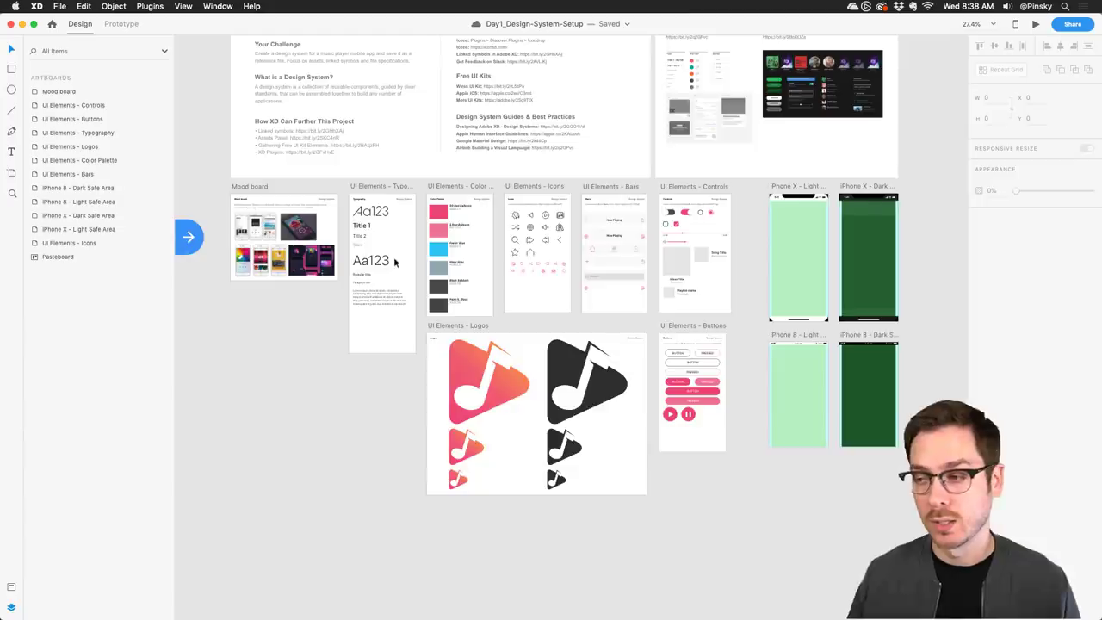
# Select the pink Playlist icon in the Day1 Icons artboard.
pyautogui.scroll(5, 588, 251)
pyautogui.hscroll(2, 668, 240)
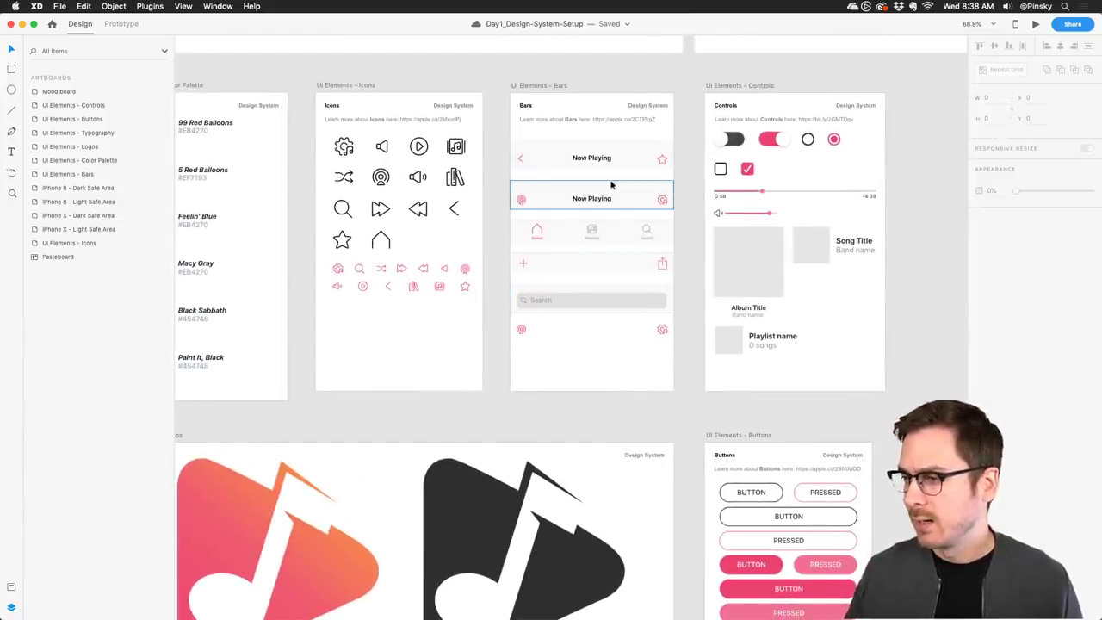
pyautogui.moveTo(637, 211); pyautogui.dragTo(559, 200)
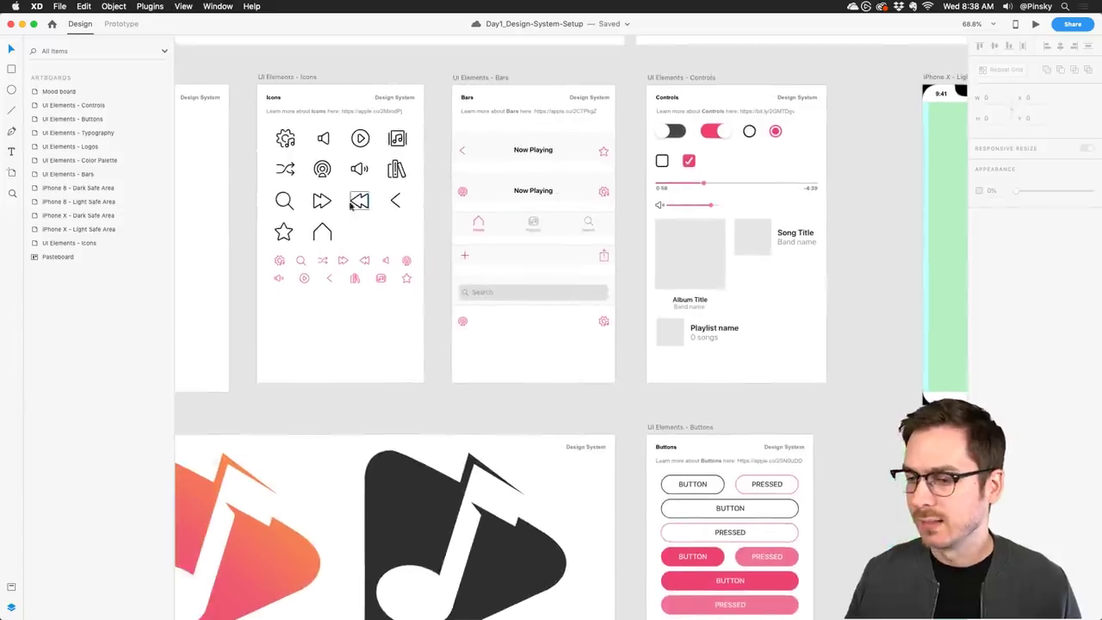
pyautogui.scroll(3, 359, 201)
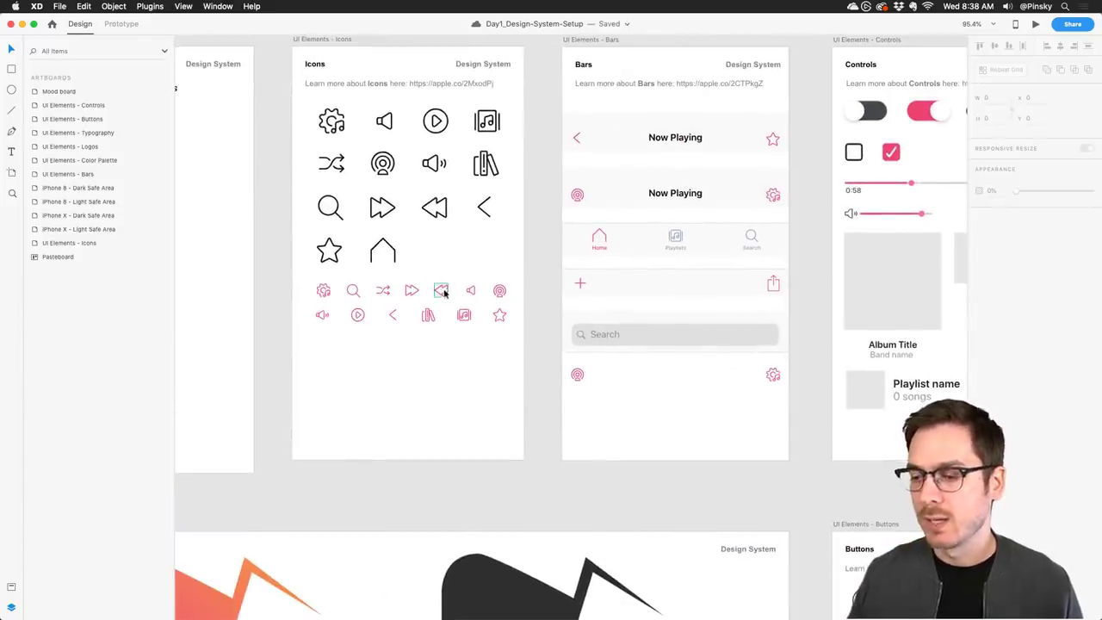
pyautogui.click(463, 315)
pyautogui.scroll(3, 465, 316)
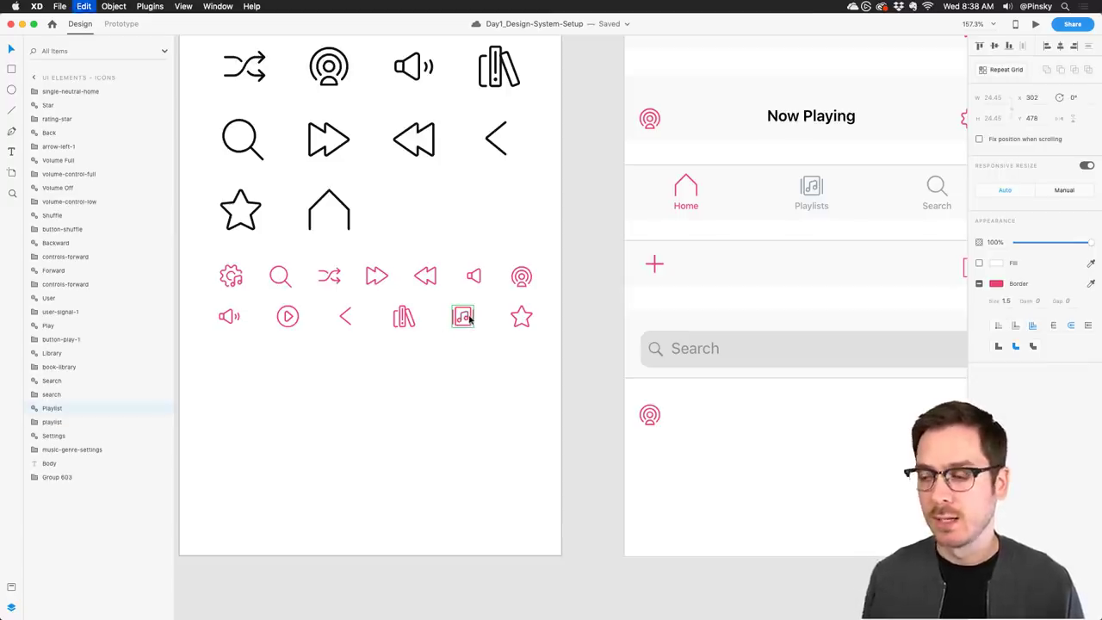
# Paste the Playlist icon into the Day2 Assets artboard and move it to the top-left corner.
pyautogui.press('super+grave')
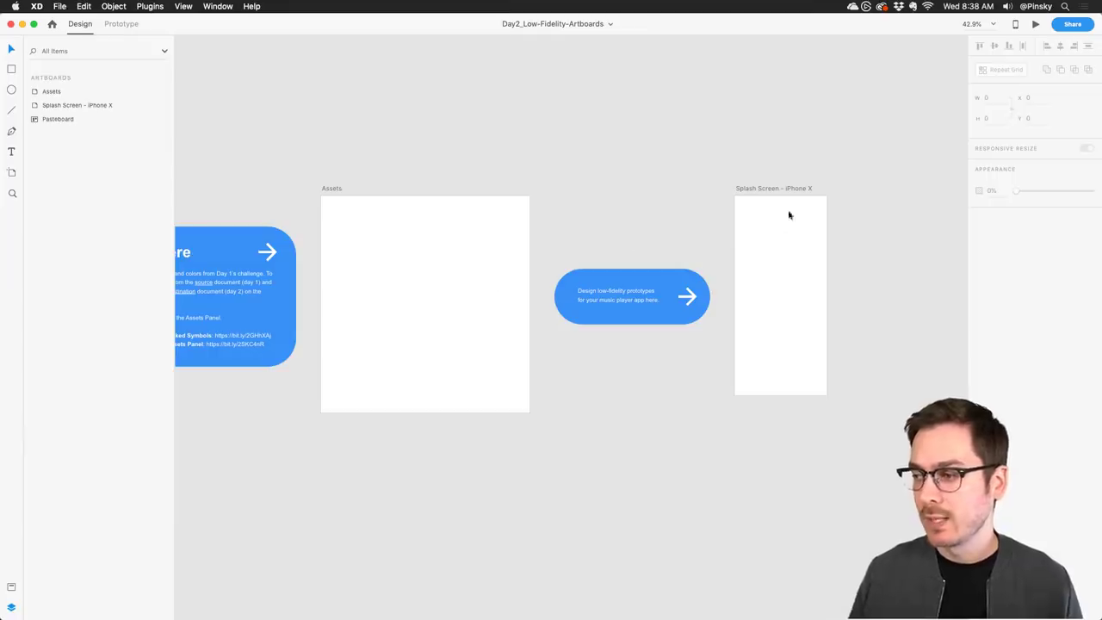
pyautogui.click(338, 221)
pyautogui.press('super+v')
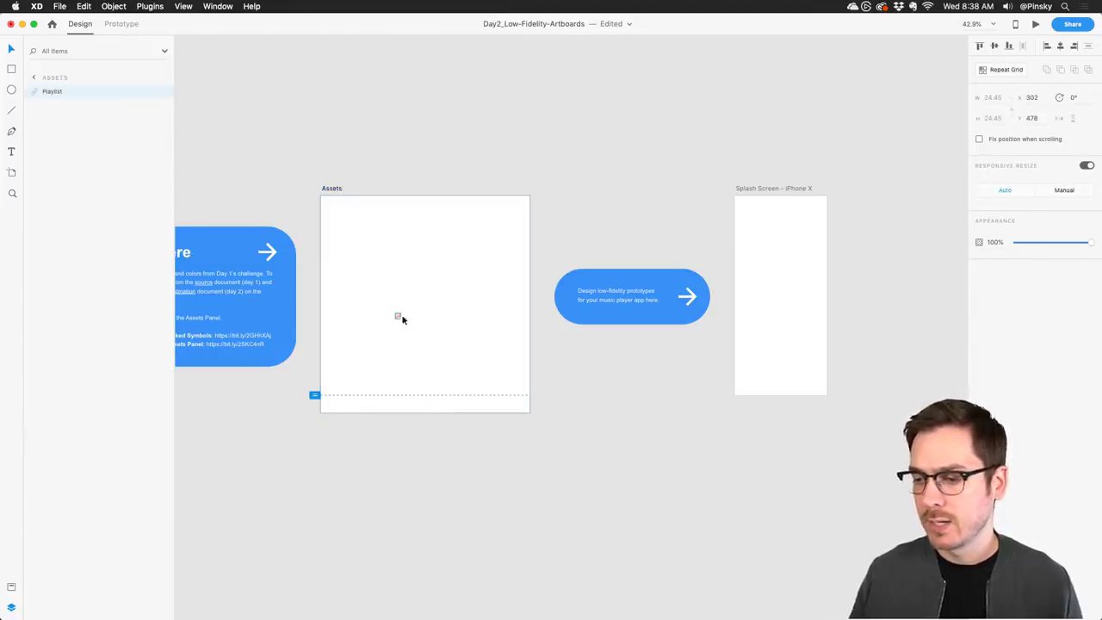
pyautogui.scroll(5, 397, 317)
pyautogui.moveTo(397, 313); pyautogui.dragTo(271, 112)
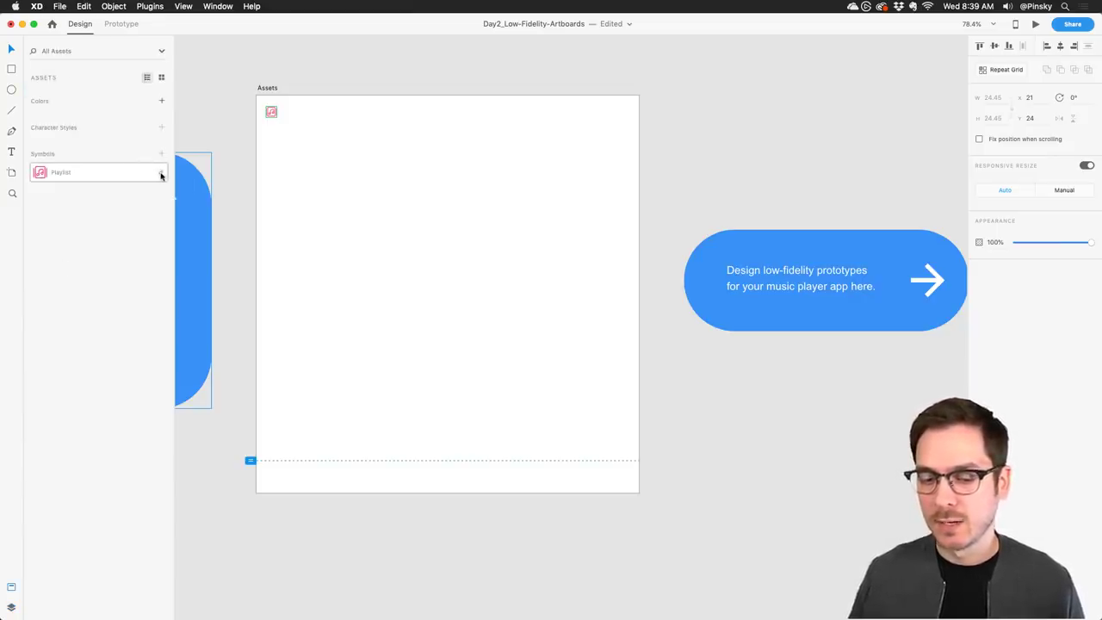
# Briefly edit the Playlist symbol, then place a copy on the Splash Screen artboard.
pyautogui.click(160, 175)
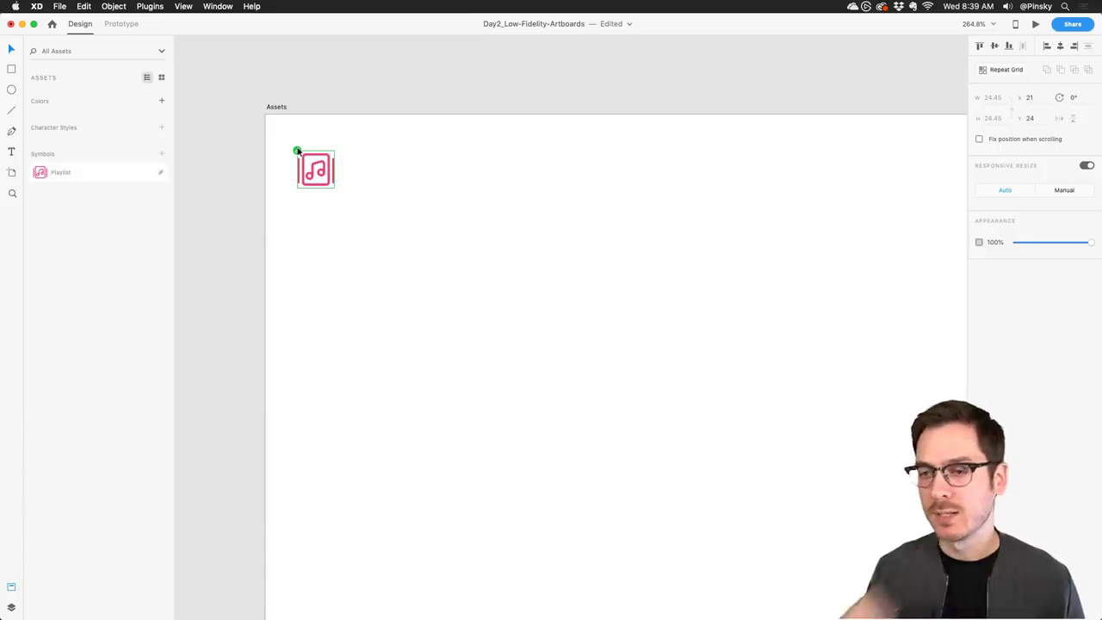
pyautogui.click(297, 150)
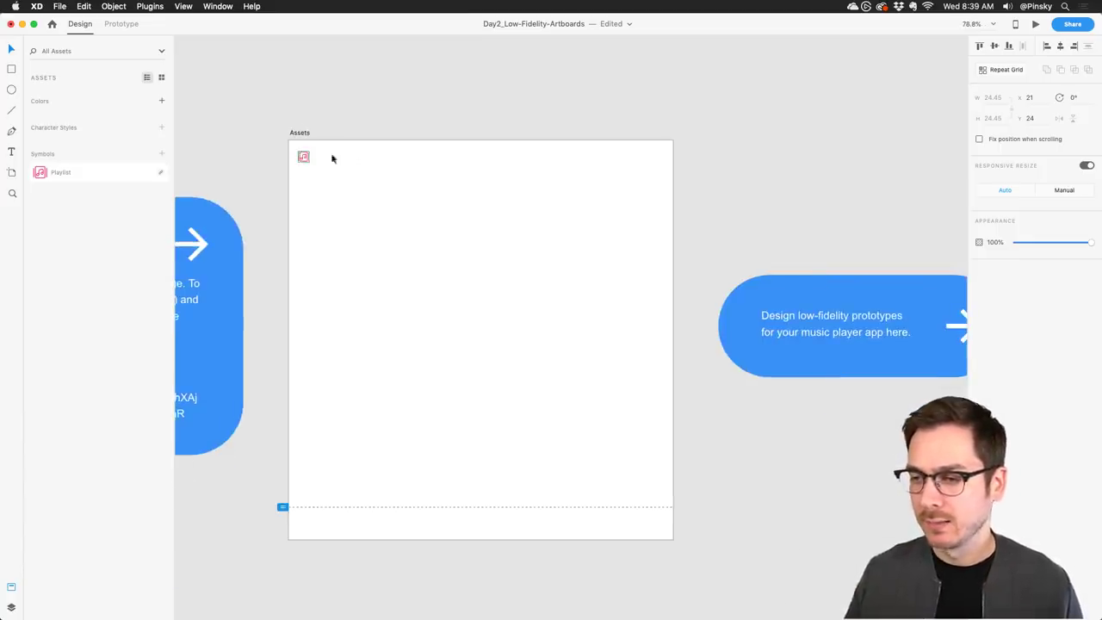
pyautogui.hscroll(5, 533, 207)
pyautogui.hscroll(5, 533, 207)
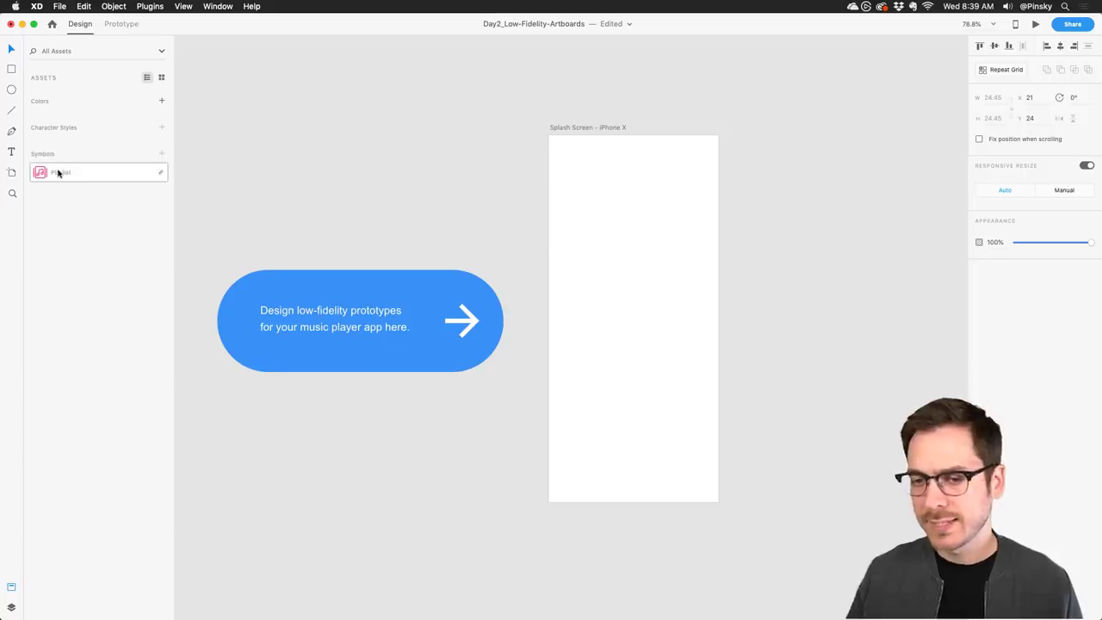
pyautogui.moveTo(58, 173); pyautogui.dragTo(603, 193)
# Duplicate the Splash Screen artboard and move the copy's Playlist icon further down.
pyautogui.click(570, 127)
pyautogui.press('super+d')
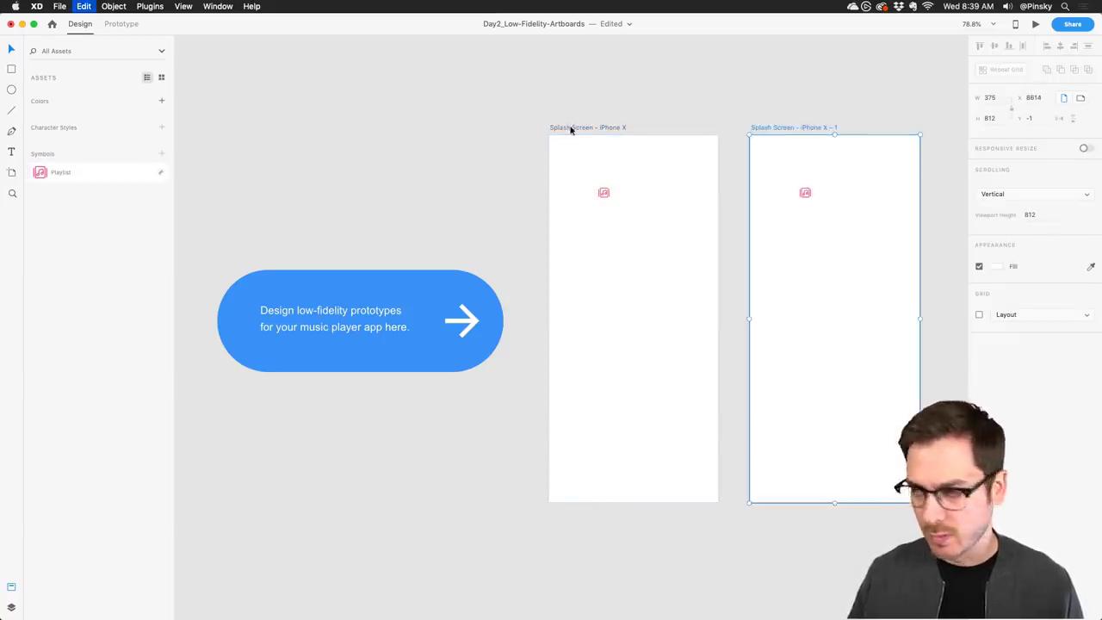
pyautogui.moveTo(803, 191); pyautogui.dragTo(792, 337)
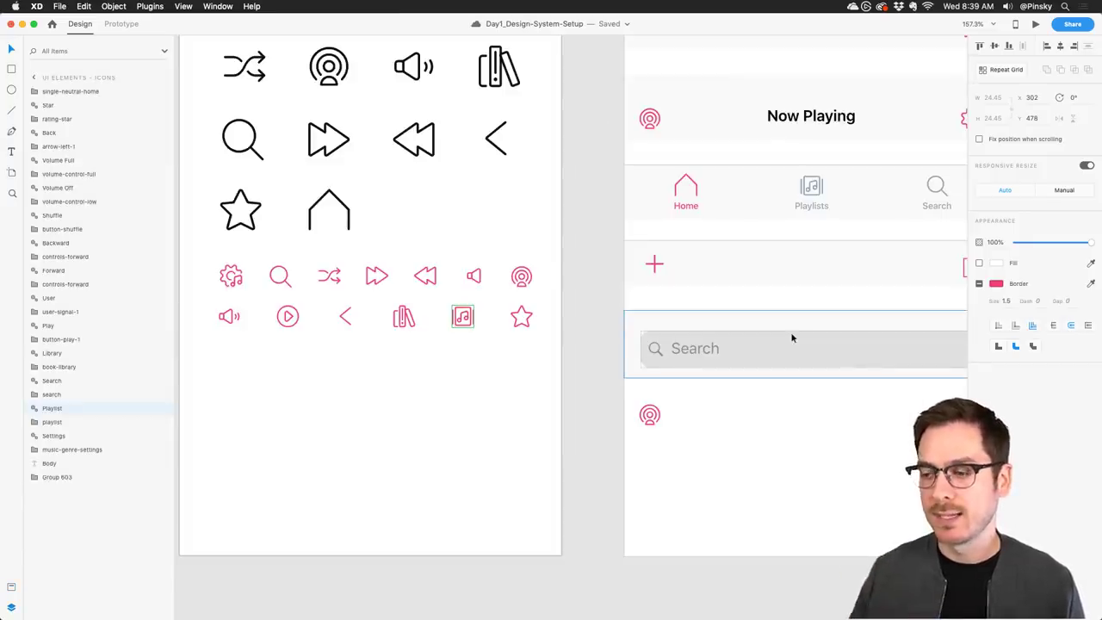
# Recolour the #EB4270 pink swatch to light blue #42B1EB, save Day1, and return to Day2.
pyautogui.scroll(3, 467, 305)
pyautogui.scroll(-5, 474, 342)
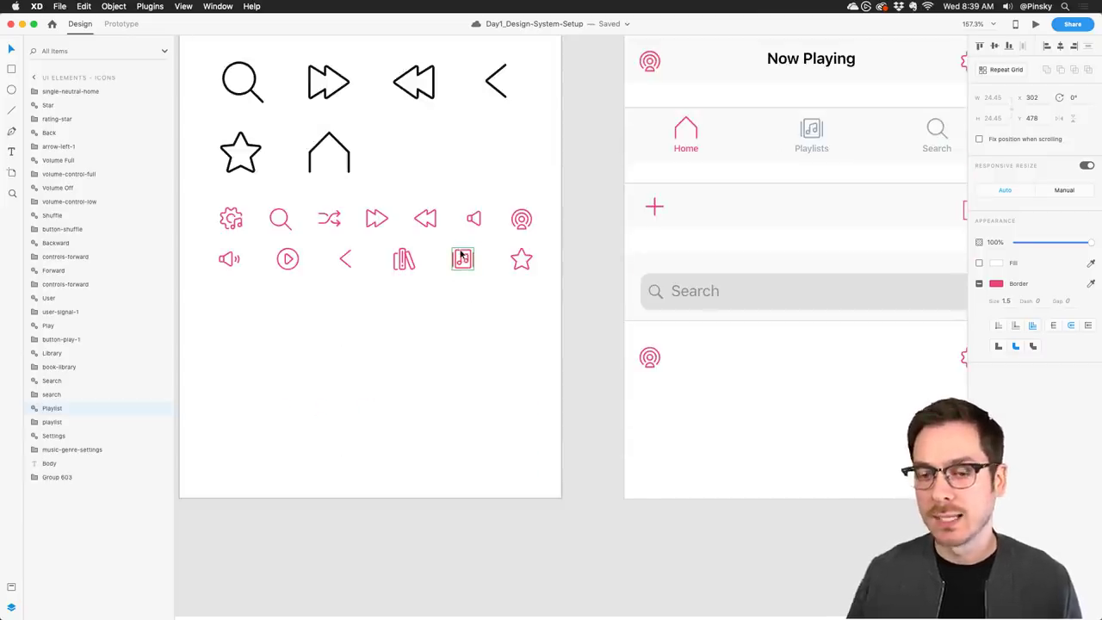
pyautogui.click(11, 587)
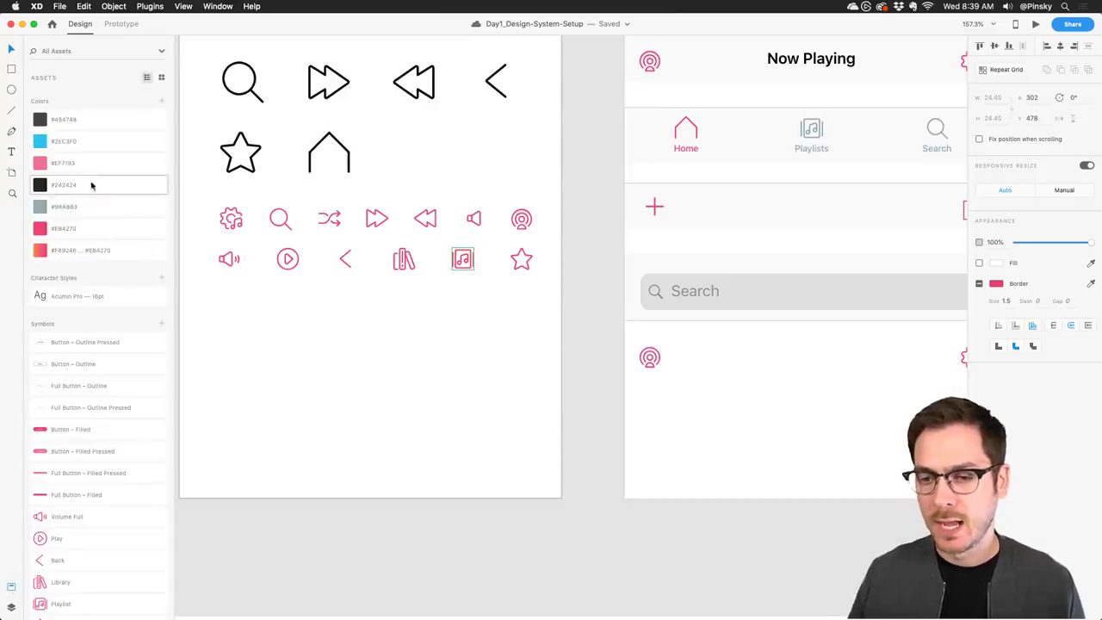
pyautogui.rightClick(92, 234)
pyautogui.click(107, 247)
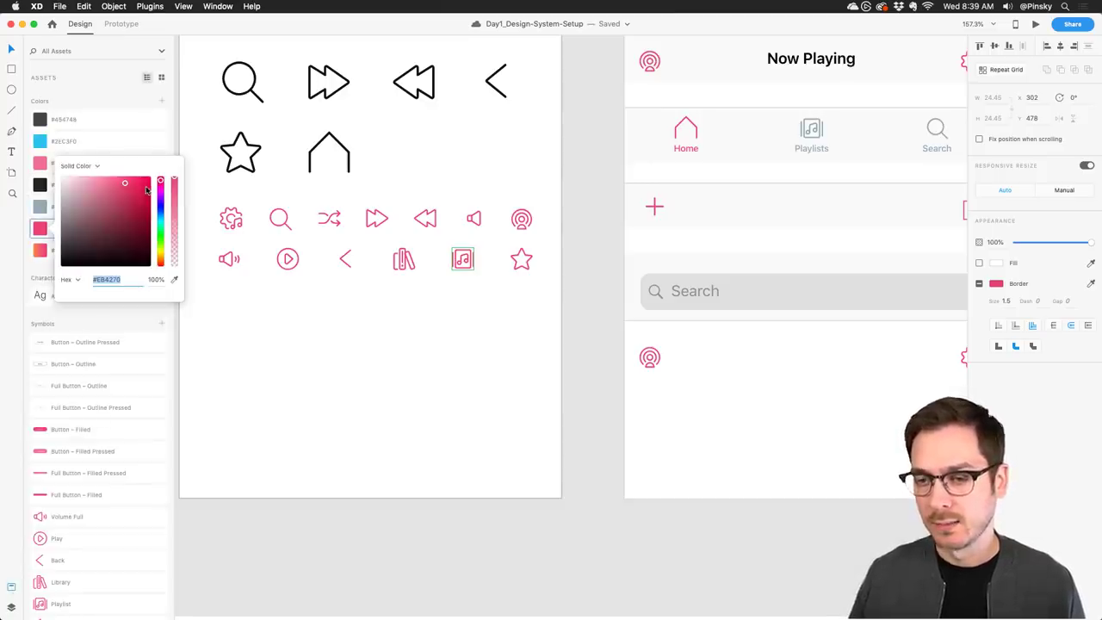
pyautogui.moveTo(161, 205); pyautogui.dragTo(160, 217)
pyautogui.click(321, 305)
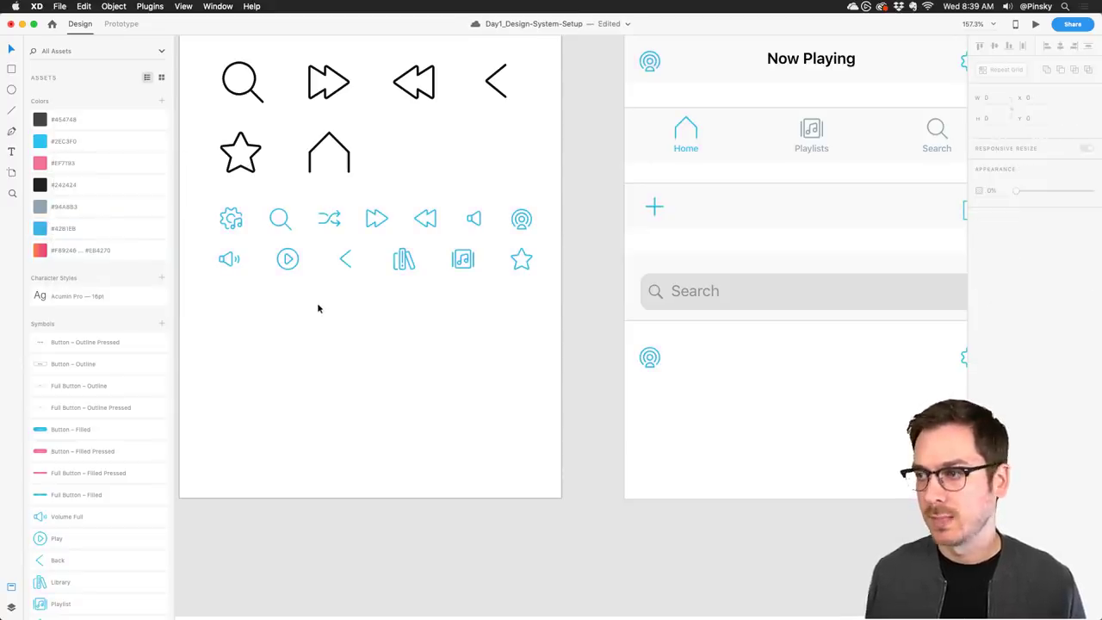
pyautogui.press('super+s')
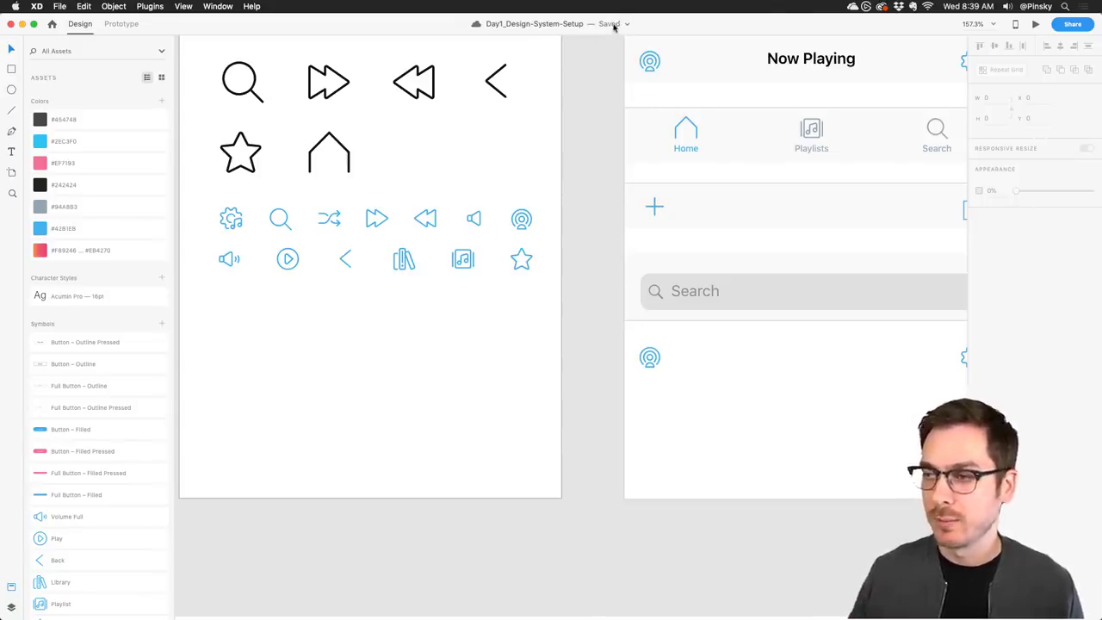
pyautogui.press('super+grave')
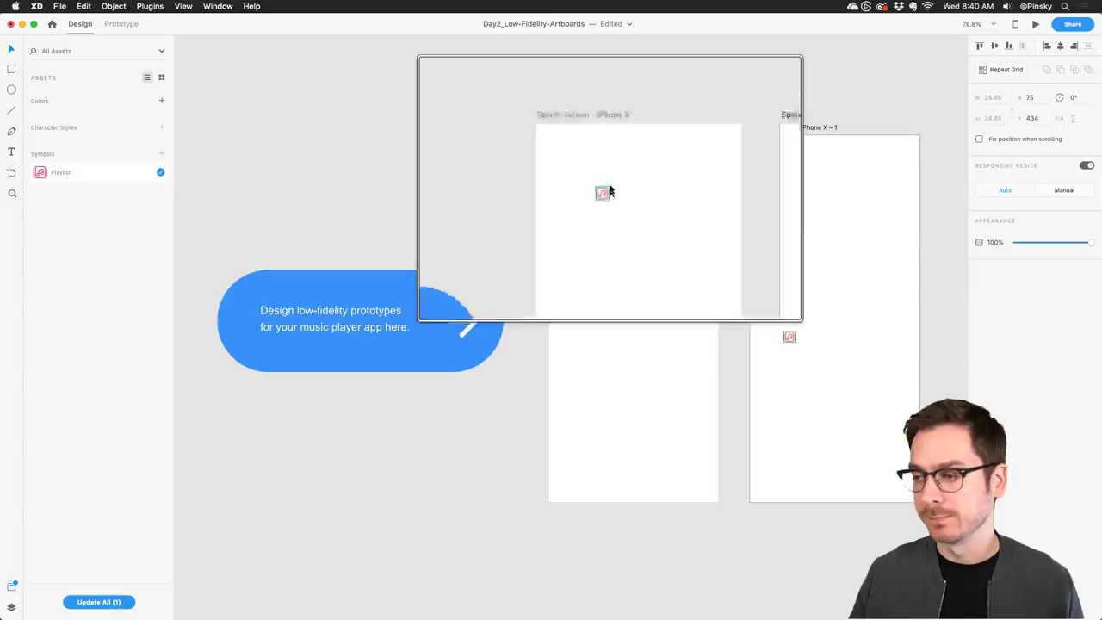
# Select the Playlist symbol on the splash screen and accept its blue design-system update.
pyautogui.scroll(2, 610, 188)
pyautogui.scroll(5, 609, 189)
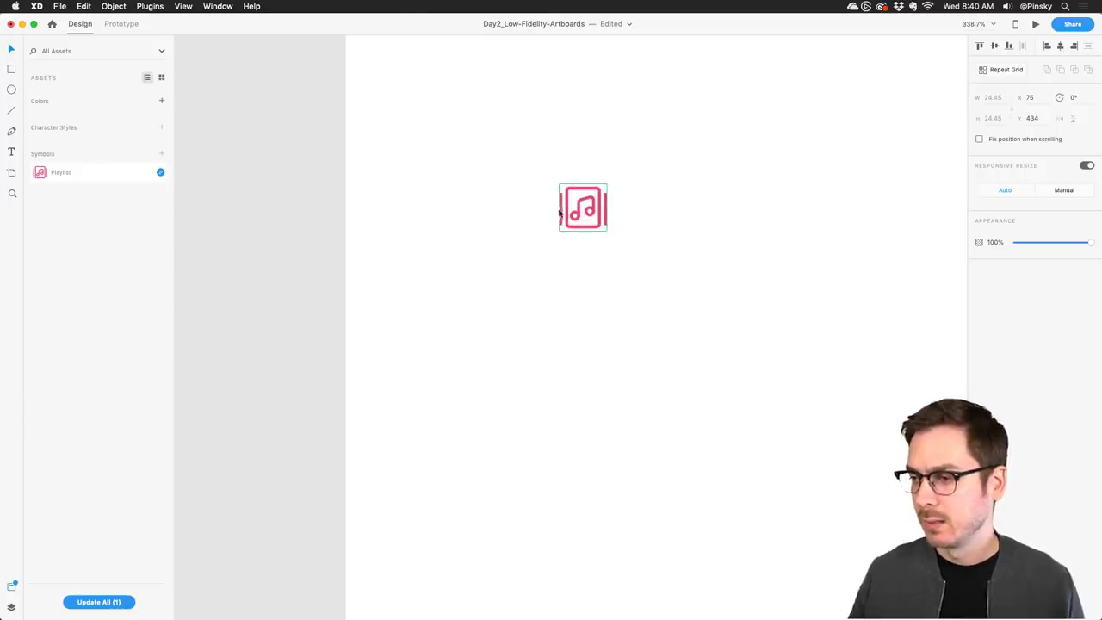
pyautogui.click(602, 202)
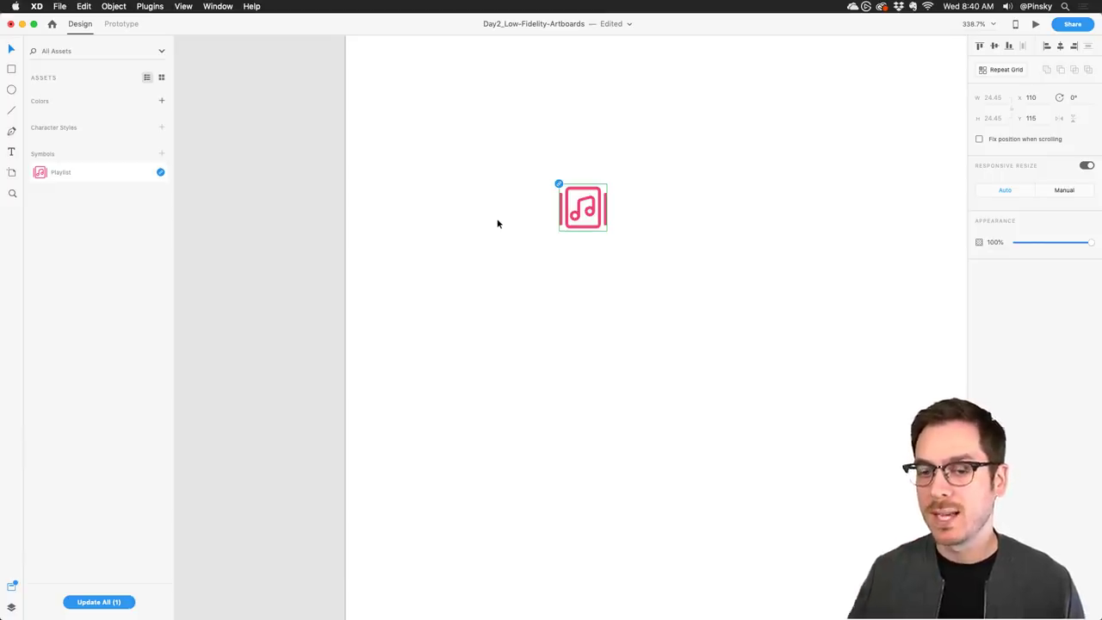
pyautogui.click(159, 173)
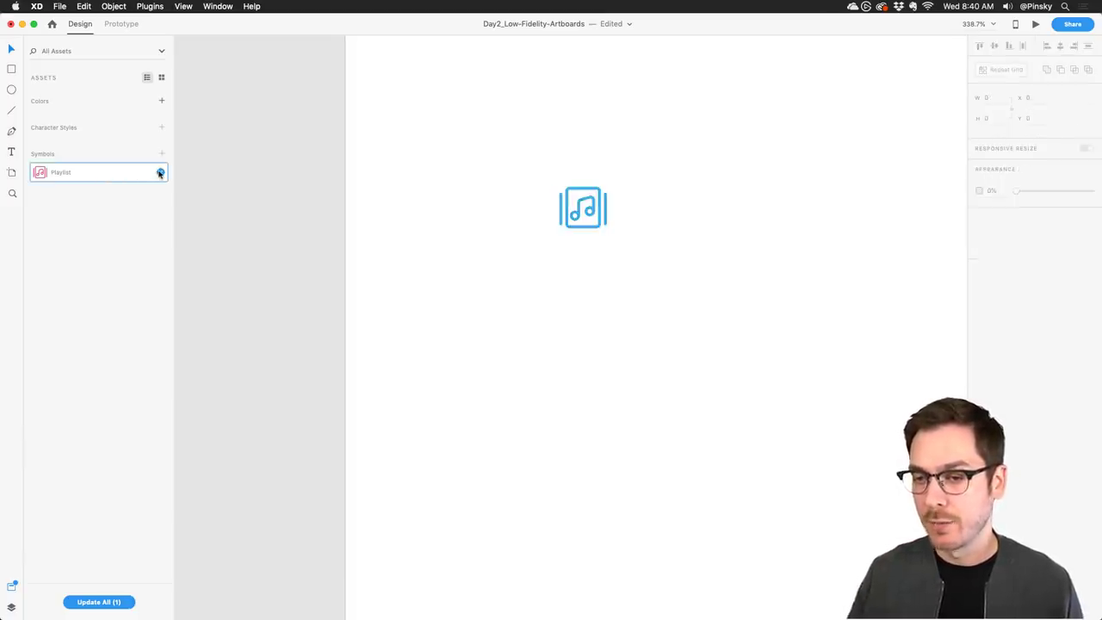
pyautogui.click(160, 173)
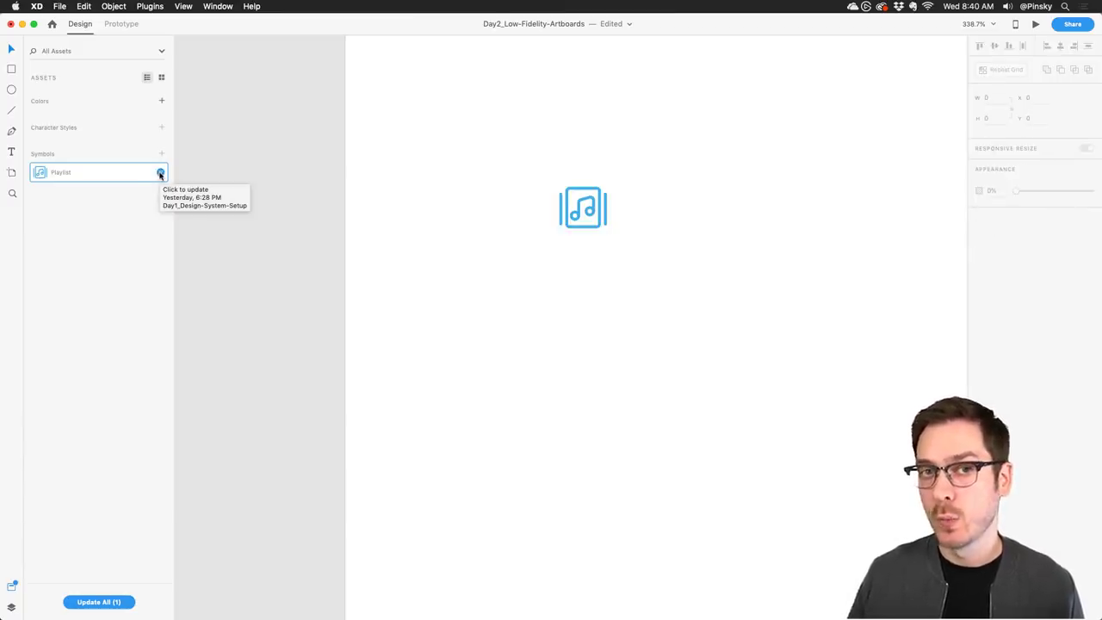
pyautogui.click(160, 173)
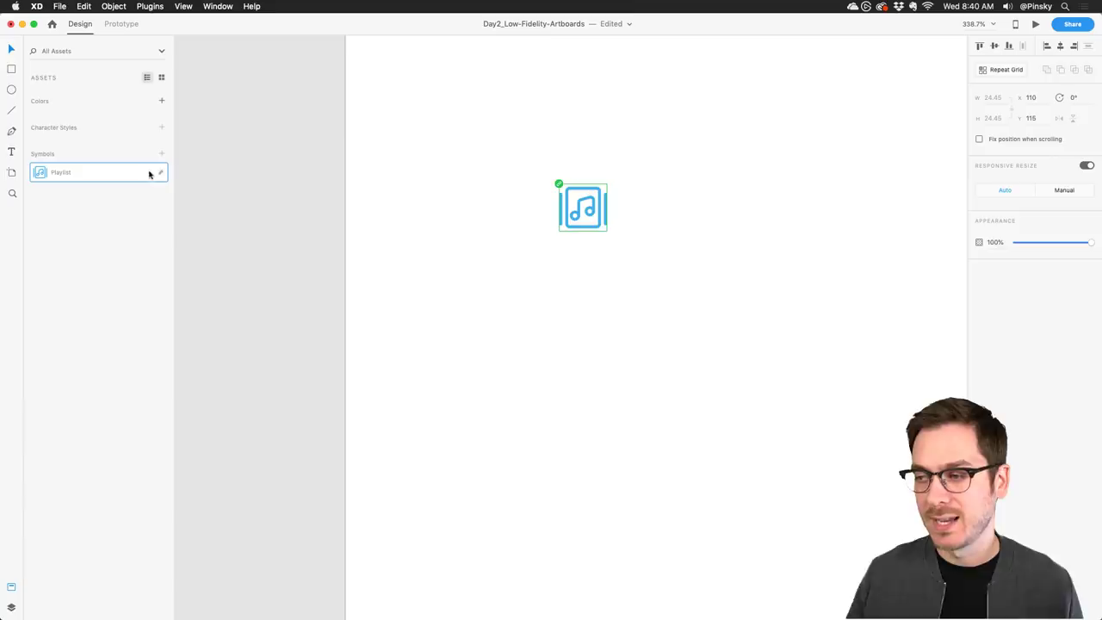
# Pan across the canvas to view the Splash Screen artboards.
pyautogui.scroll(-5, 615, 209)
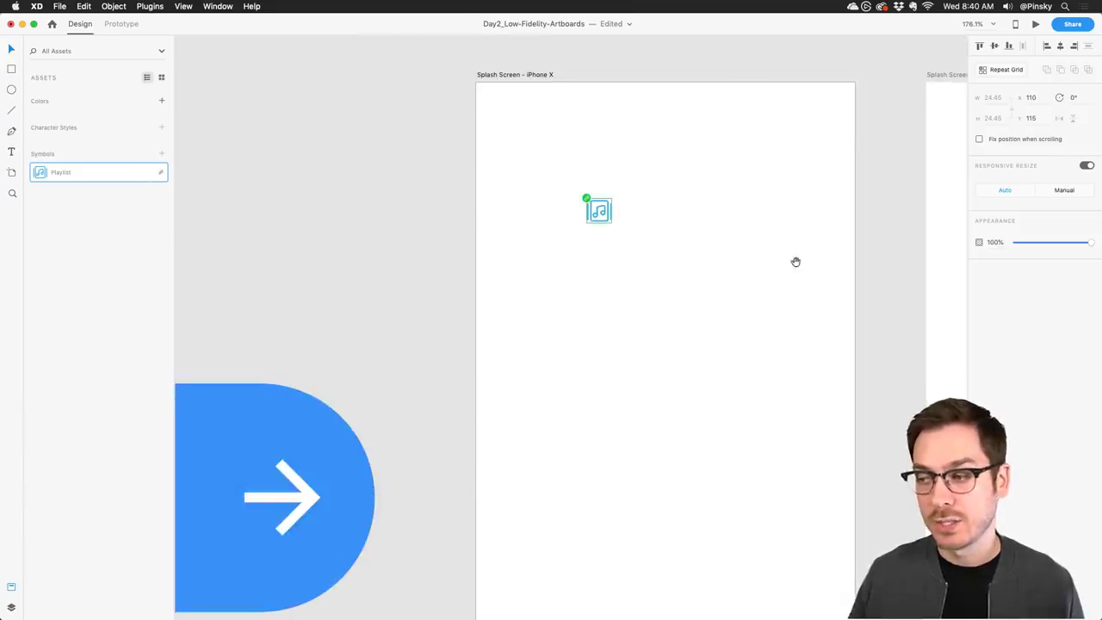
pyautogui.hscroll(5, 795, 260)
pyautogui.moveTo(765, 250); pyautogui.dragTo(539, 264)
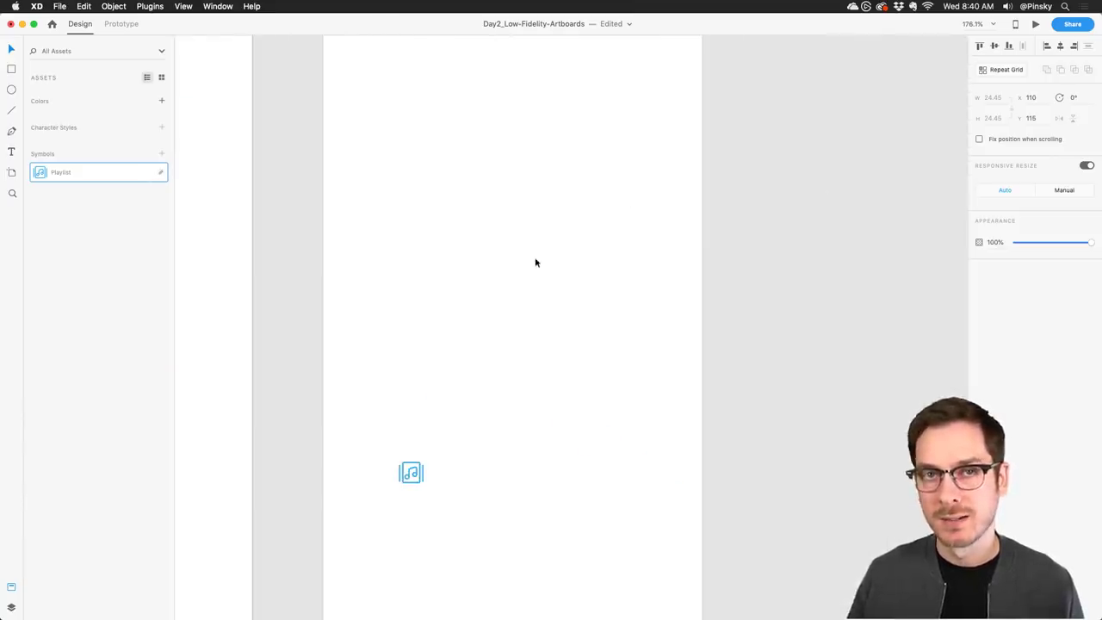
pyautogui.moveTo(391, 268); pyautogui.dragTo(529, 272)
pyautogui.scroll(-5, 529, 273)
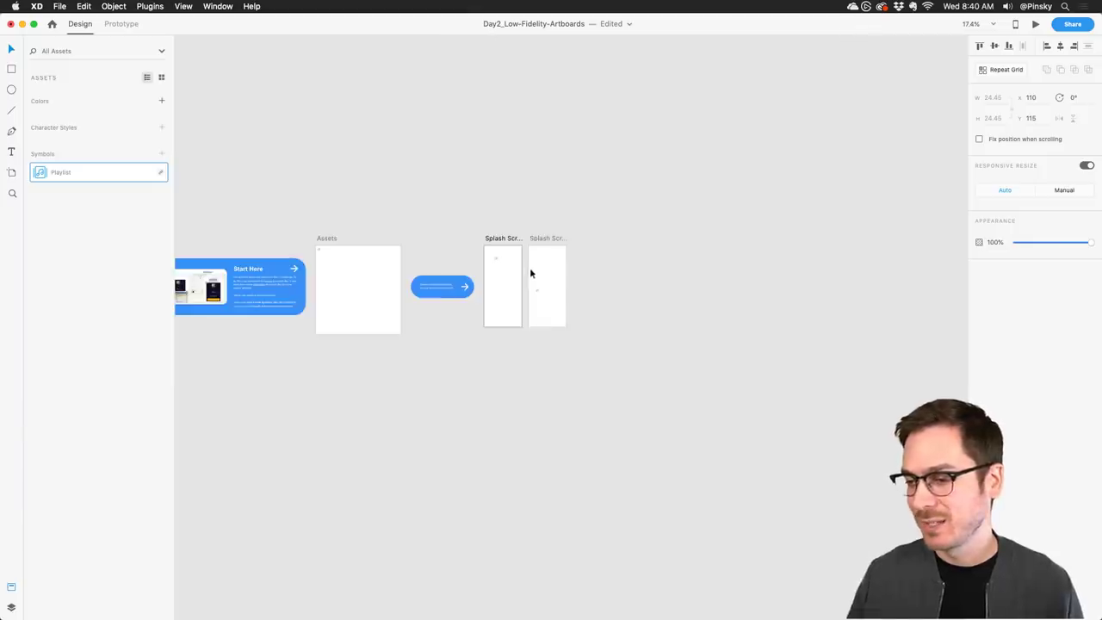
# Undo the recent changes to remove the duplicate Splash Screen artboard.
pyautogui.press('super+z')
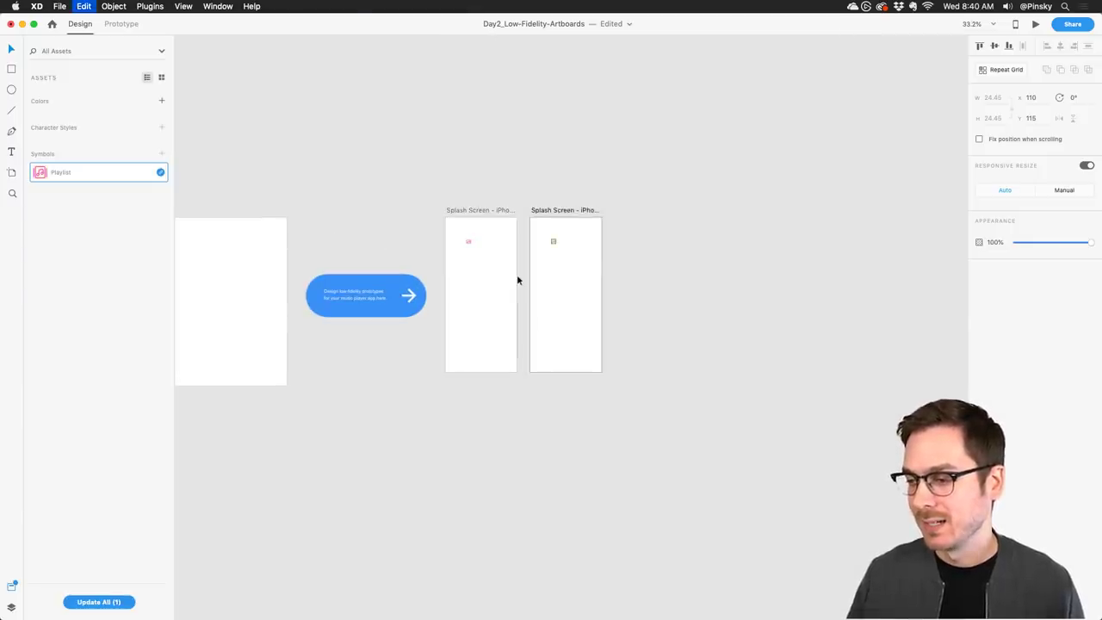
pyautogui.press('super+z')
pyautogui.press('super+z')
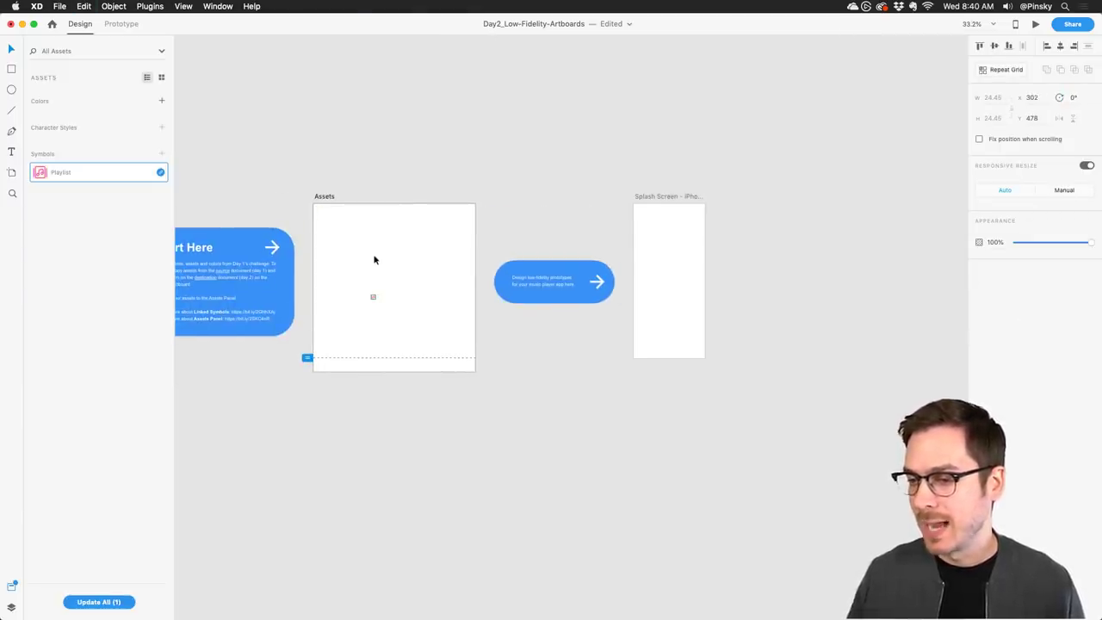
pyautogui.press('super+z')
pyautogui.press('super+z')
pyautogui.press('super+grave')
pyautogui.press('super+z')
# Deselect the playlist icon and save the design system file.
pyautogui.press('Escape')
pyautogui.press('super+s')
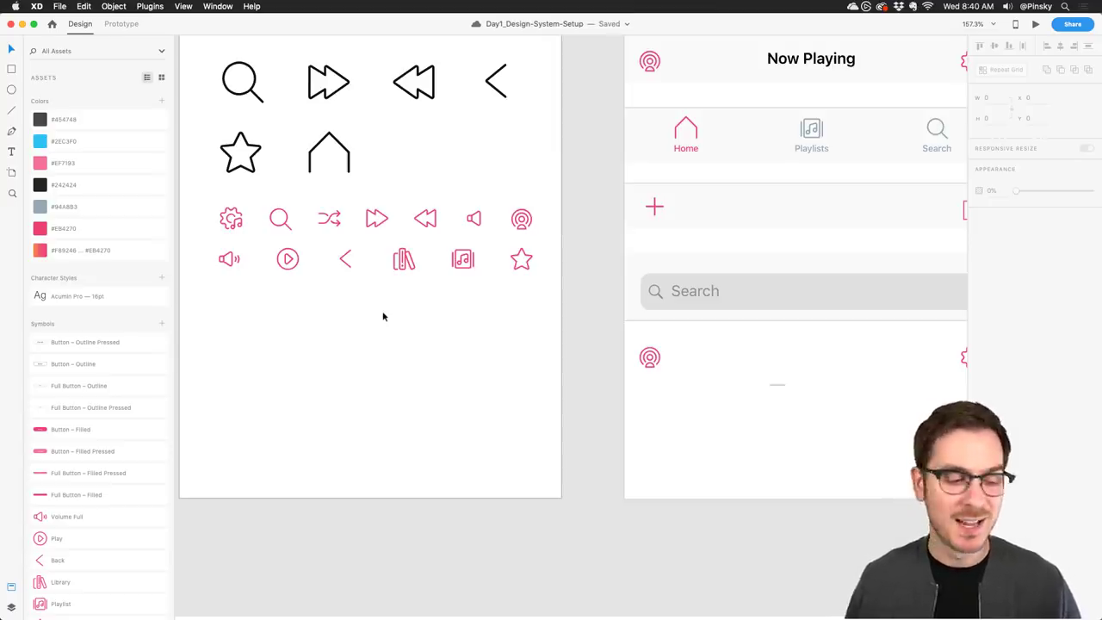
pyautogui.scroll(10, 409, 319)
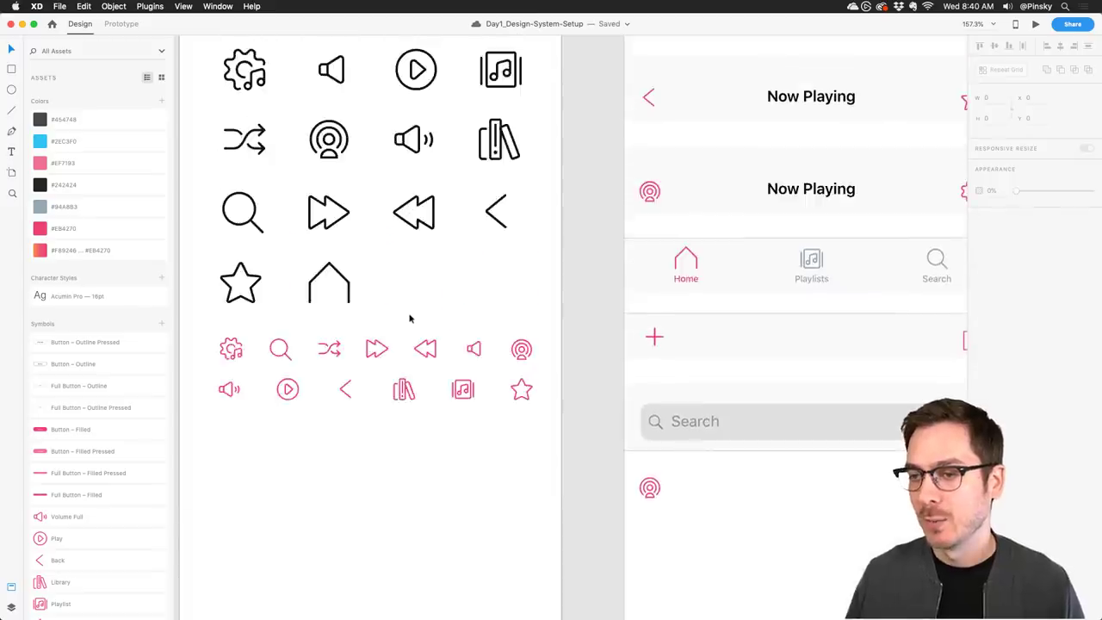
pyautogui.scroll(-1, 410, 318)
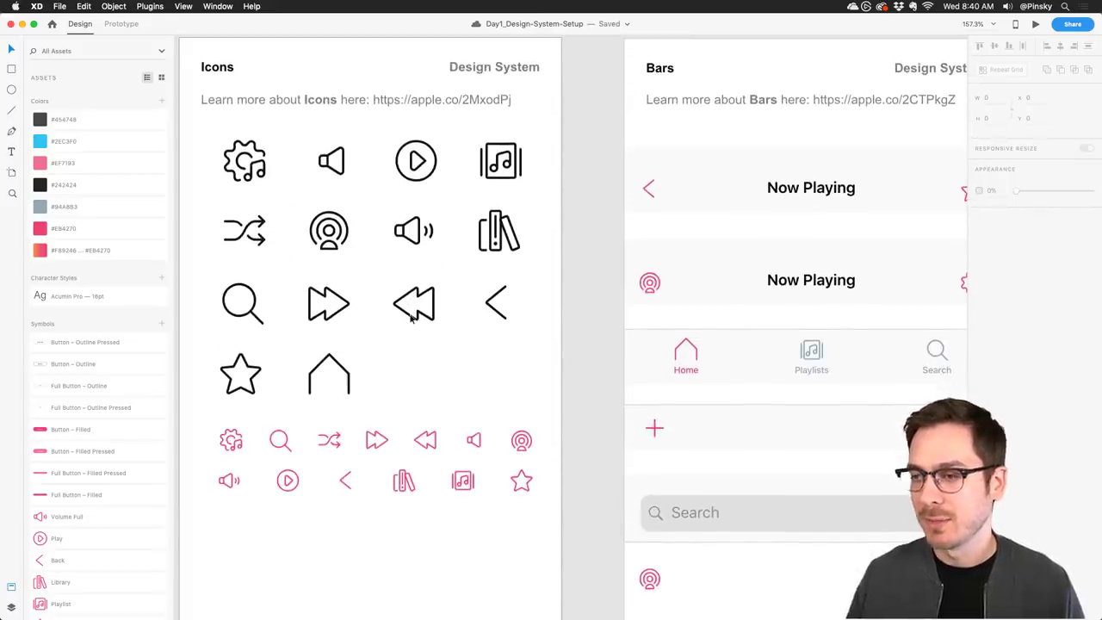
pyautogui.hscroll(4, 602, 204)
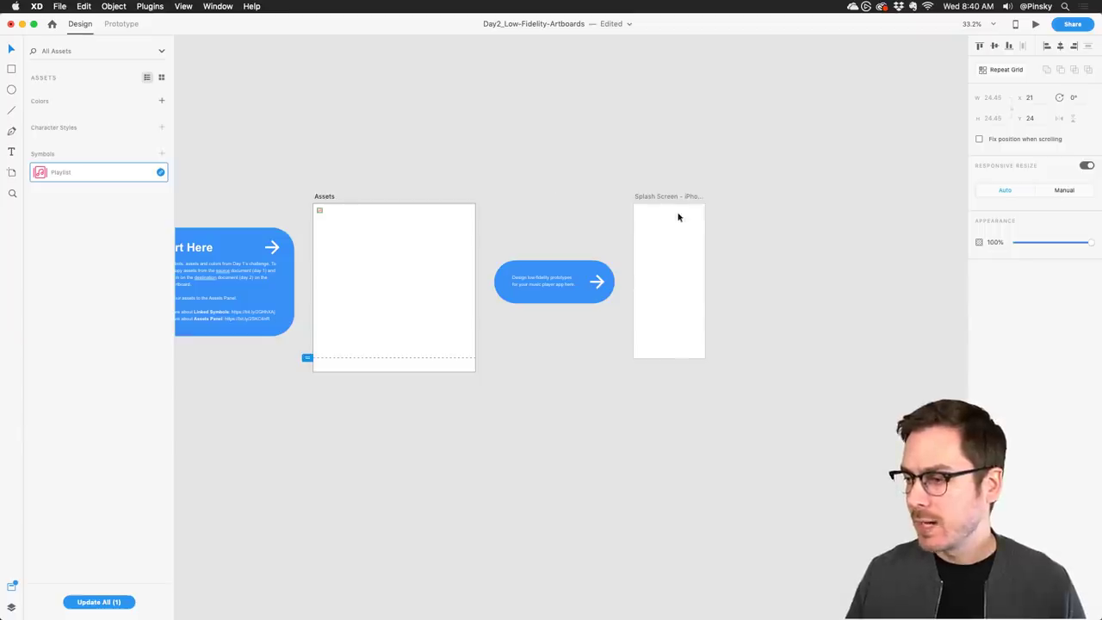
# Marquee-select both rows of pink icons in the design system file.
pyautogui.click(675, 198)
pyautogui.scroll(5, 669, 221)
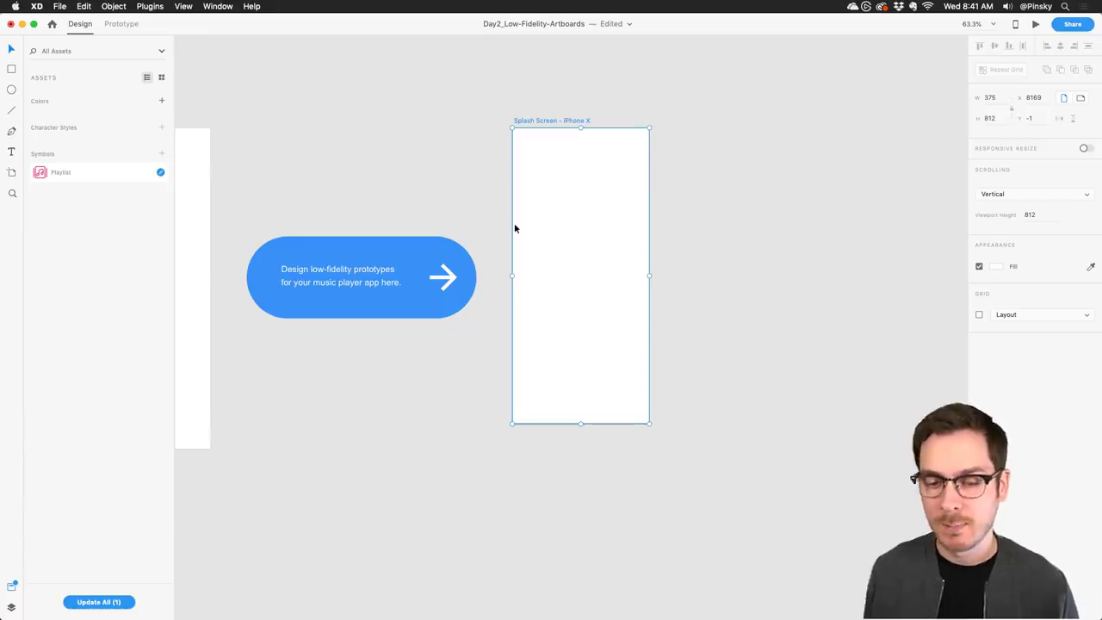
pyautogui.hscroll(-10, 515, 228)
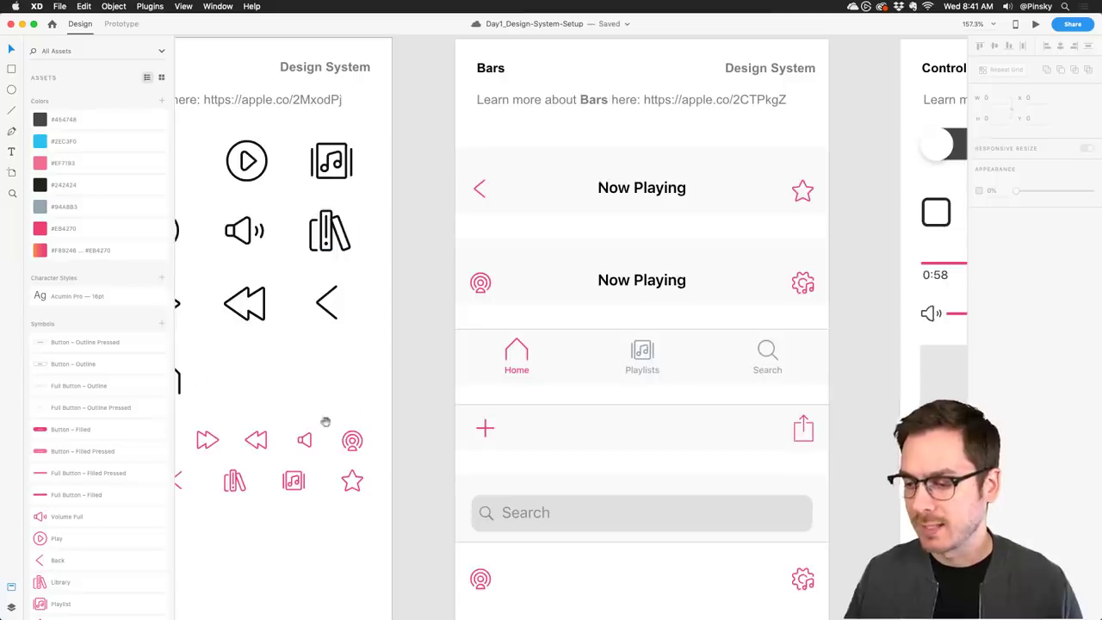
pyautogui.scroll(5, 310, 435)
pyautogui.moveTo(666, 397); pyautogui.dragTo(335, 288)
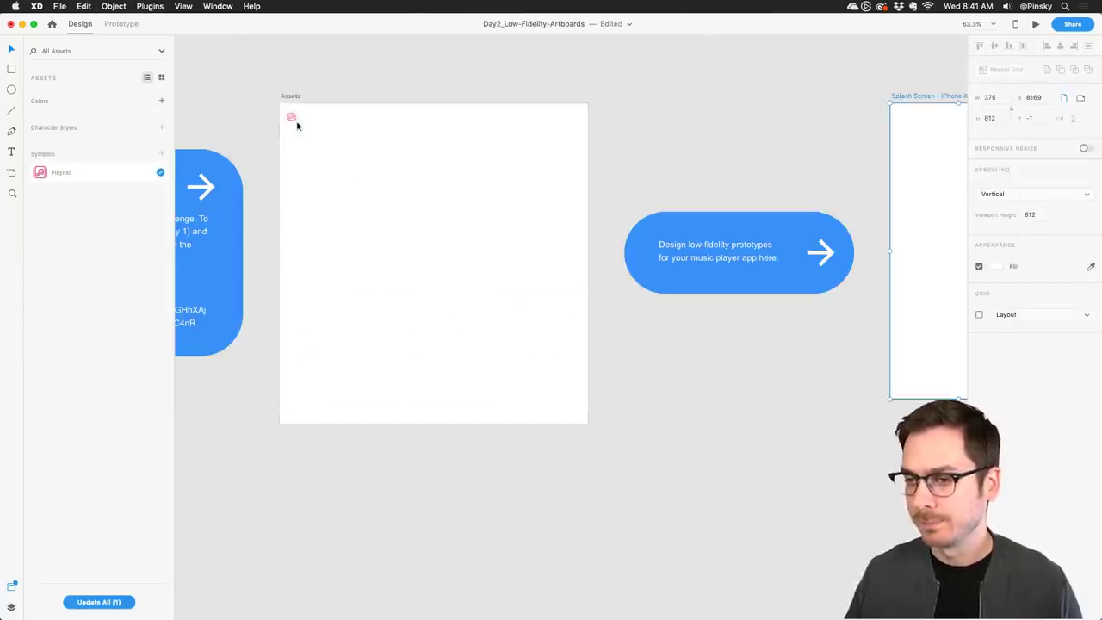
# Replace the stray Playlist icon with the pasted icon rows at the Assets artboard's top-left.
pyautogui.click(293, 119)
pyautogui.press('Delete')
pyautogui.hotkey('ctrl', 'v')
pyautogui.moveTo(356, 261); pyautogui.dragTo(348, 112)
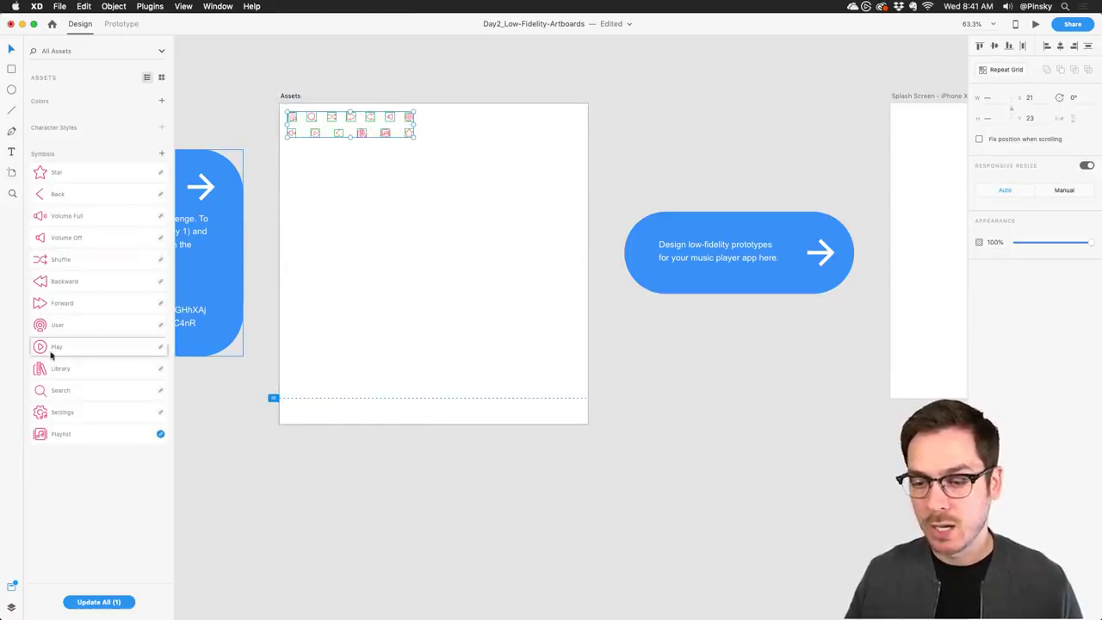
pyautogui.click(95, 440)
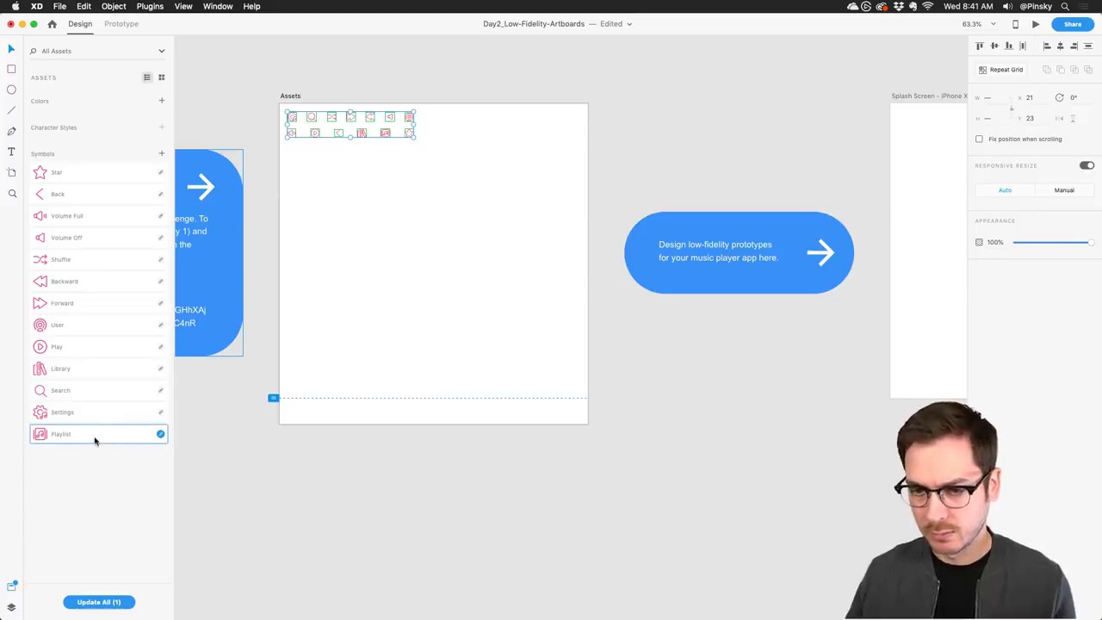
pyautogui.click(384, 269)
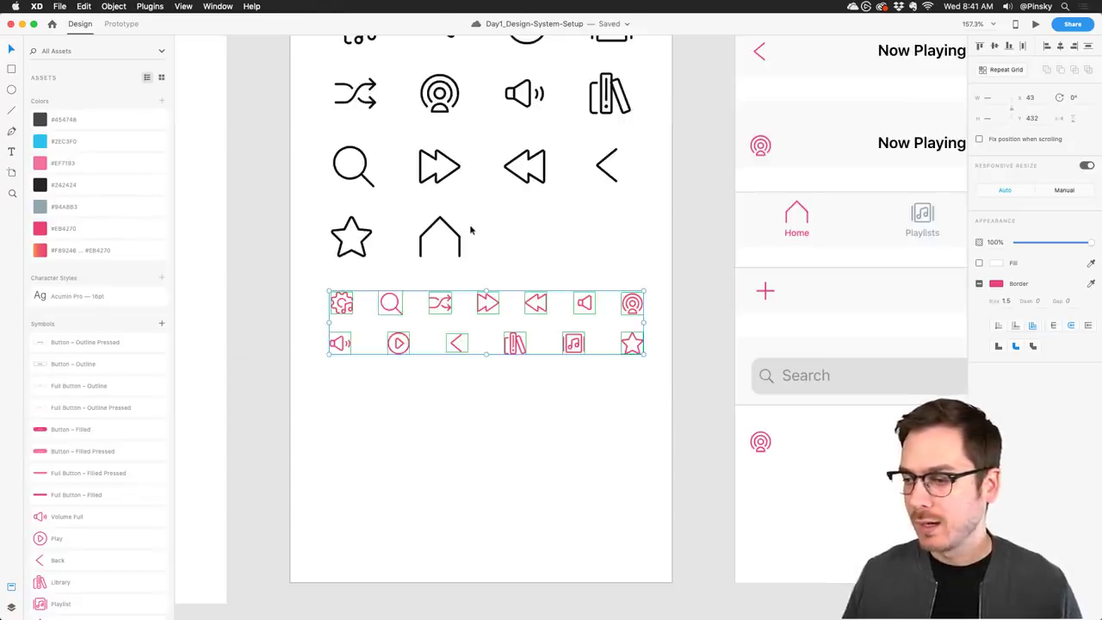
# Paste the six colour swatches onto the Assets artboard's right side and add them as document colours.
pyautogui.scroll(-10, 470, 230)
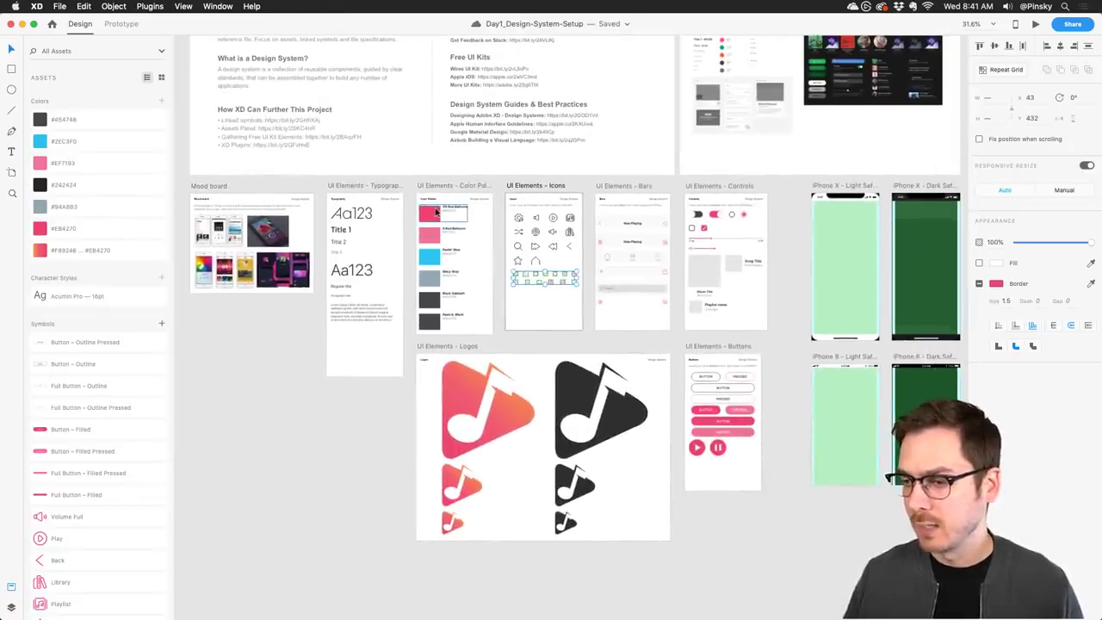
pyautogui.moveTo(436, 213); pyautogui.dragTo(427, 325)
pyautogui.press('super+c')
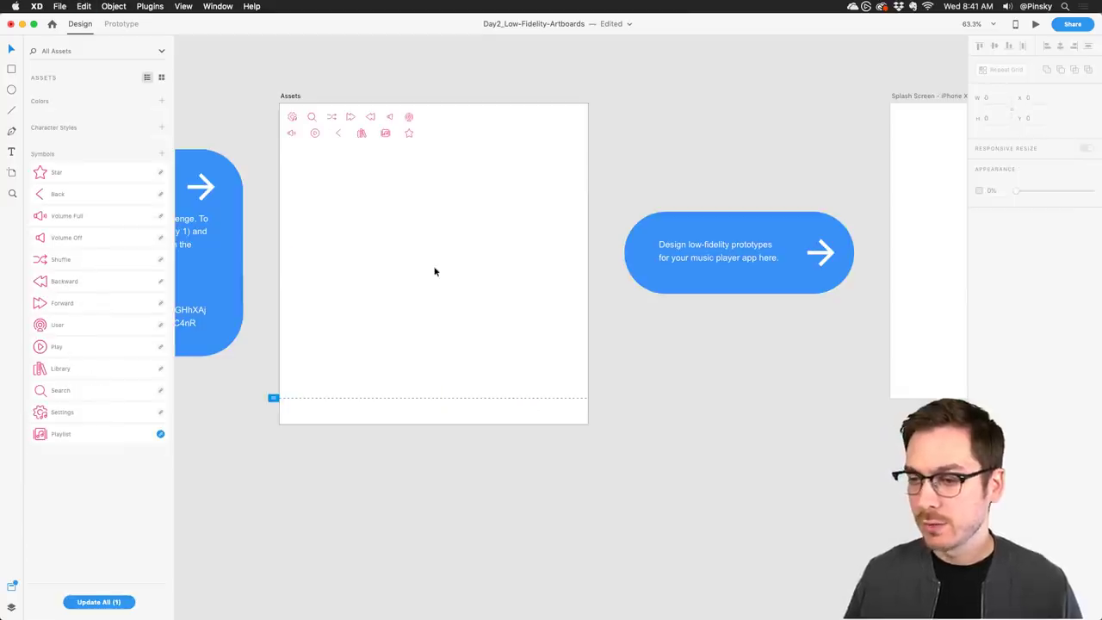
pyautogui.press('super+v')
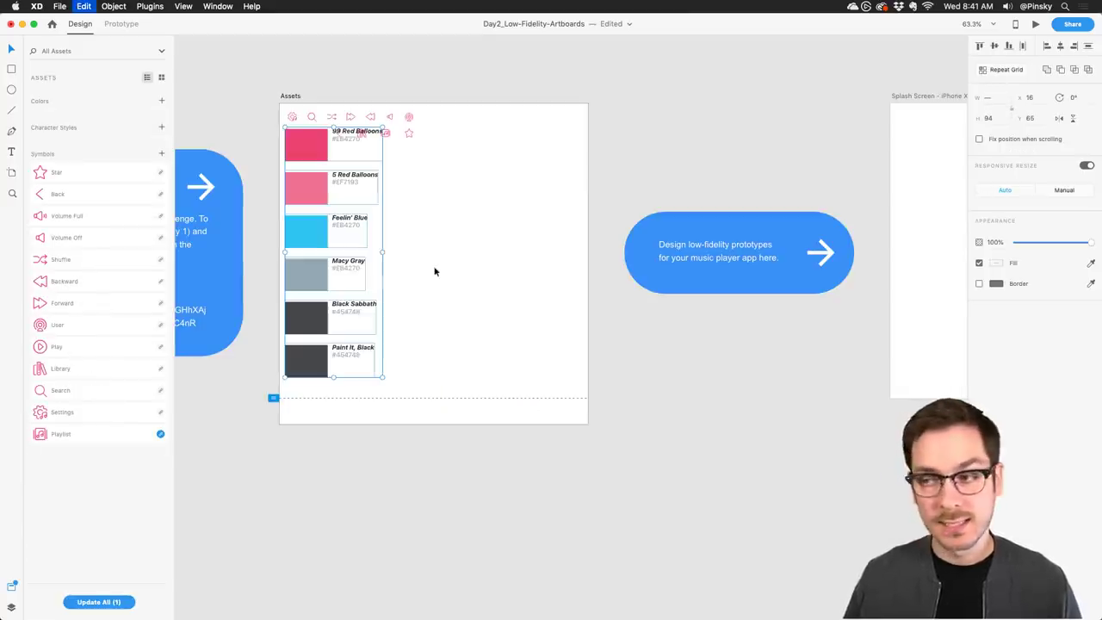
pyautogui.moveTo(336, 172); pyautogui.dragTo(496, 140)
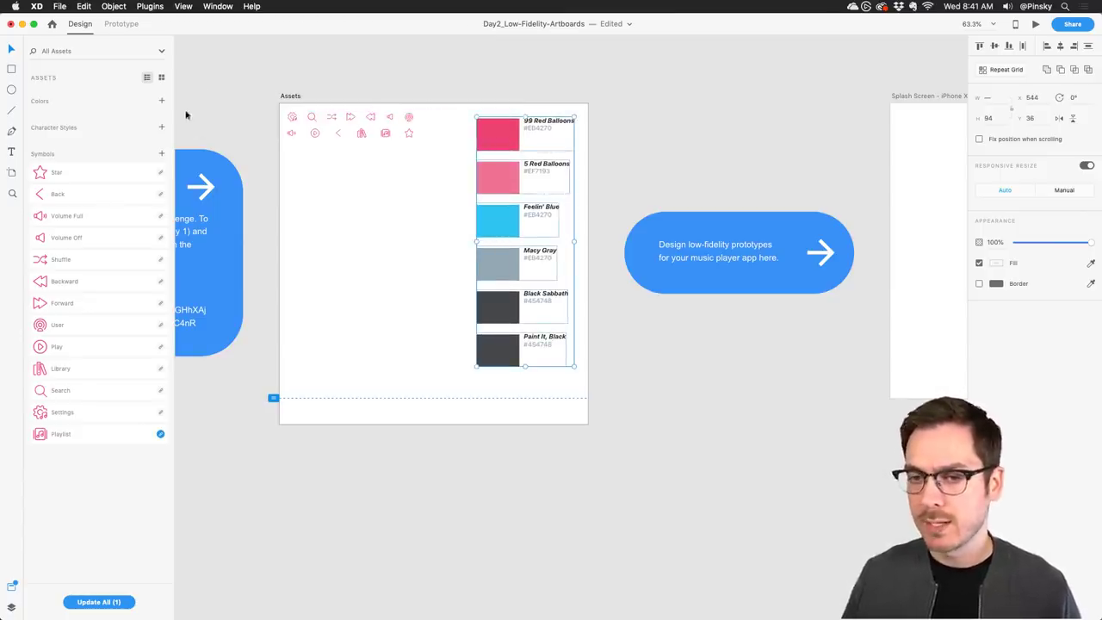
pyautogui.click(161, 102)
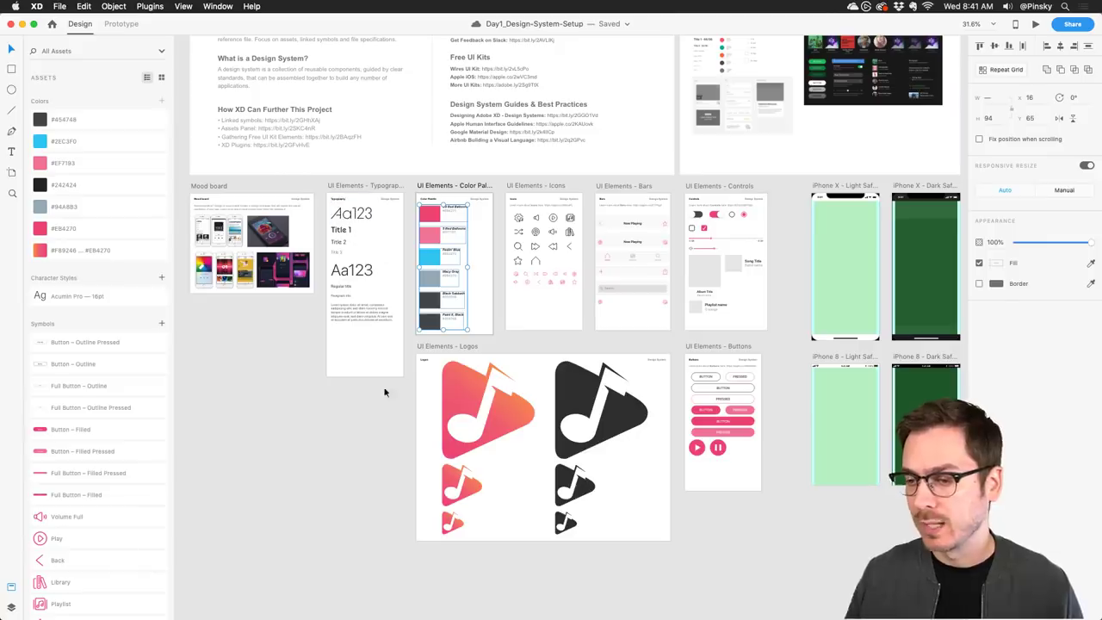
# Paste the typography samples below the icons and save them as character styles.
pyautogui.click(351, 270)
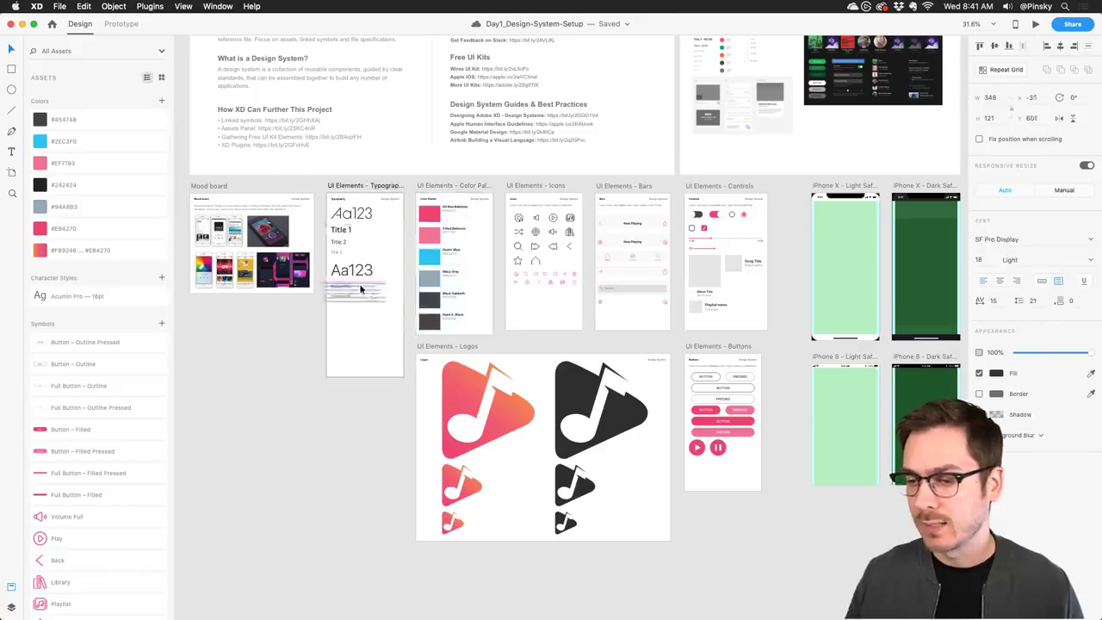
pyautogui.moveTo(359, 314); pyautogui.dragTo(353, 207)
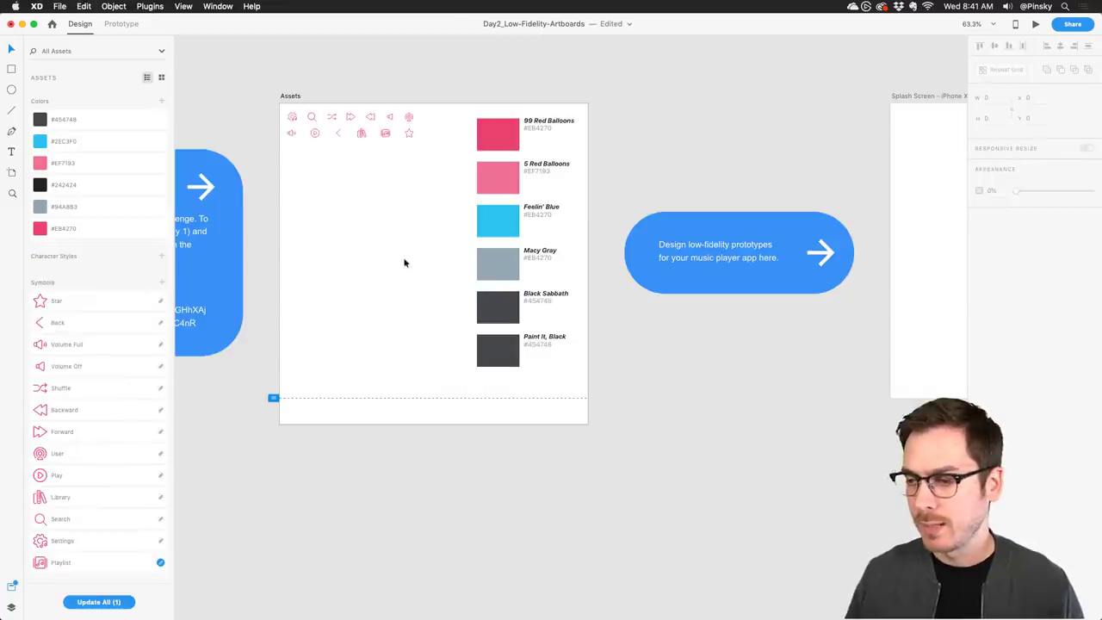
pyautogui.press('super+v')
pyautogui.moveTo(329, 142); pyautogui.dragTo(327, 172)
pyautogui.click(161, 256)
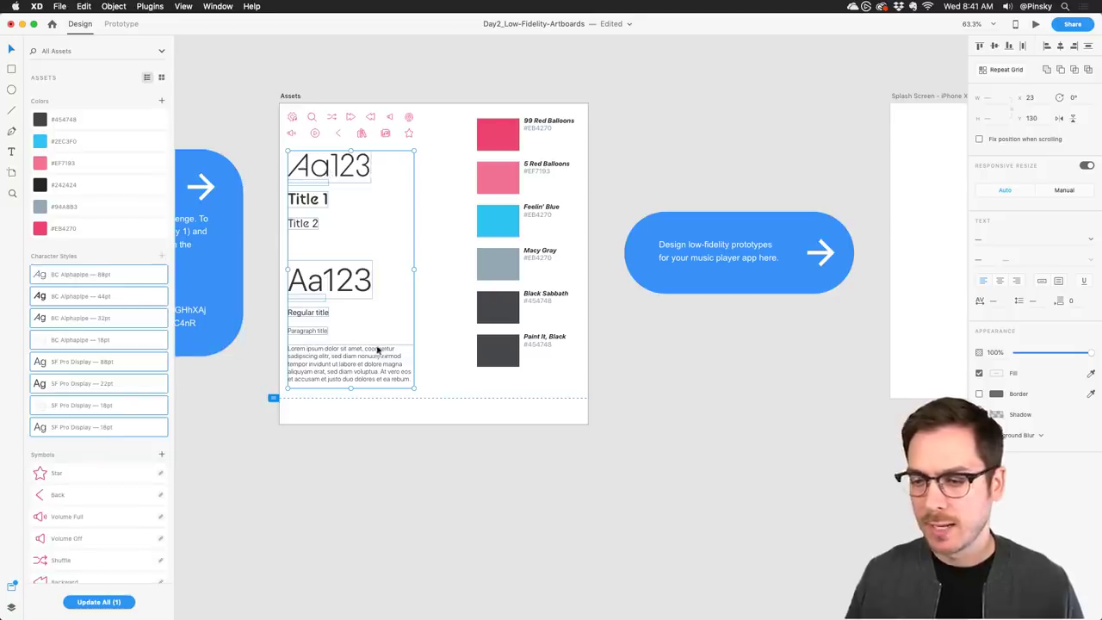
pyautogui.click(652, 339)
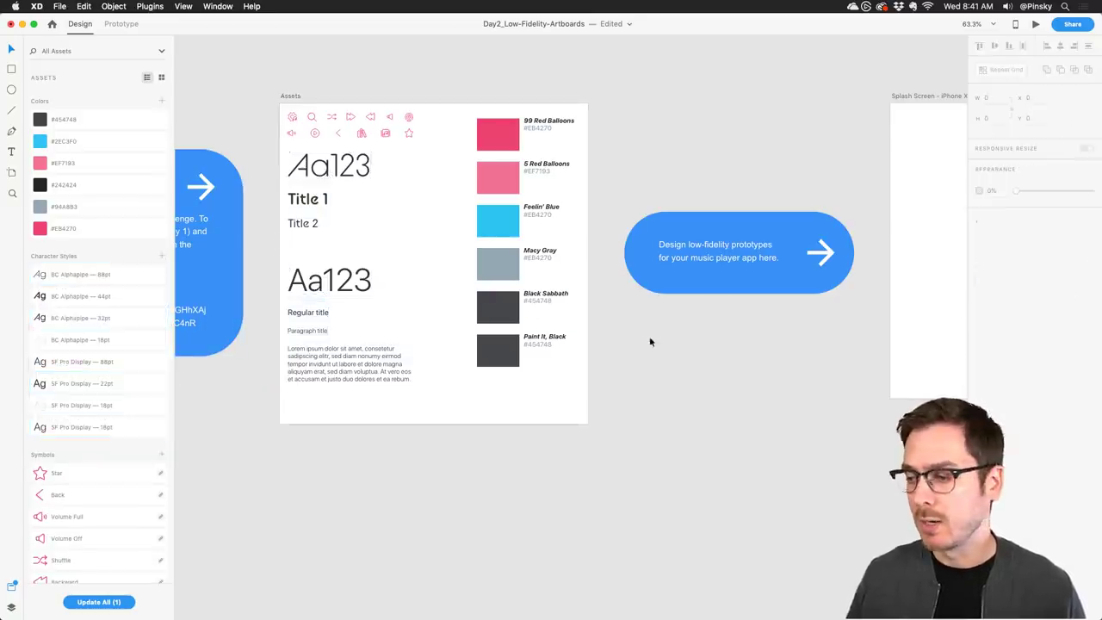
pyautogui.hscroll(5, 517, 318)
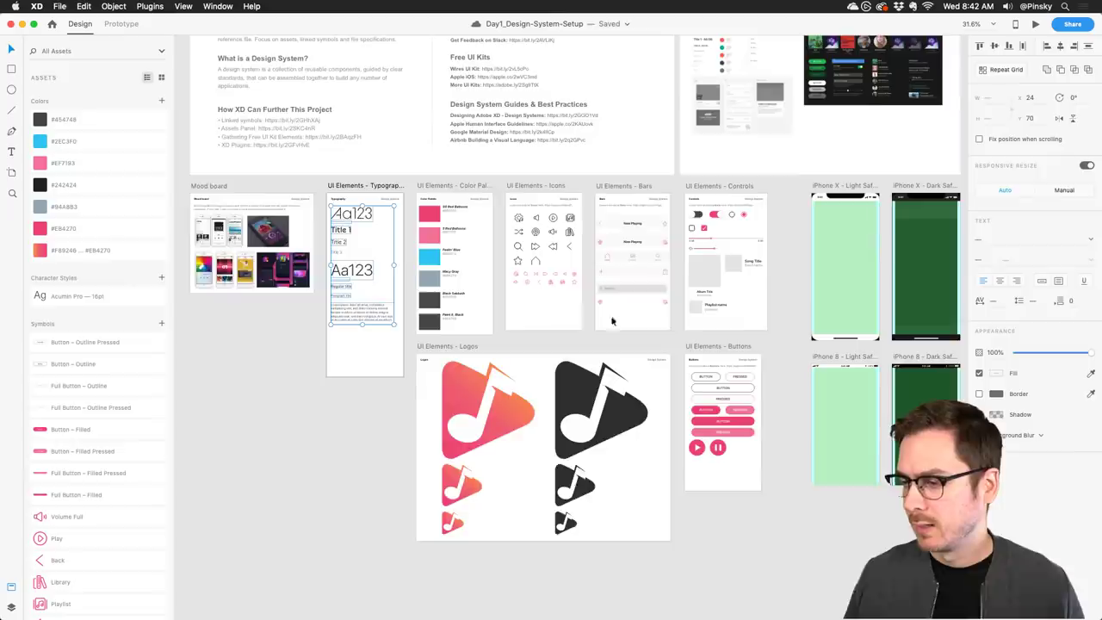
# Convert the smallest pink logo into a symbol named 'Logo - Small'.
pyautogui.hscroll(5, 594, 310)
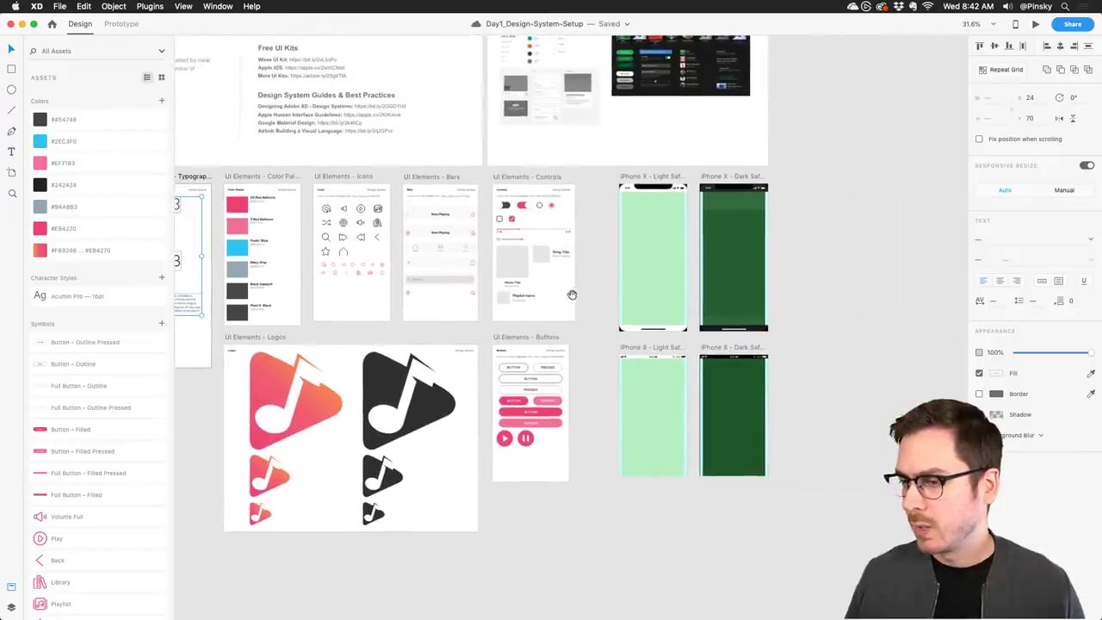
pyautogui.scroll(-4, 361, 327)
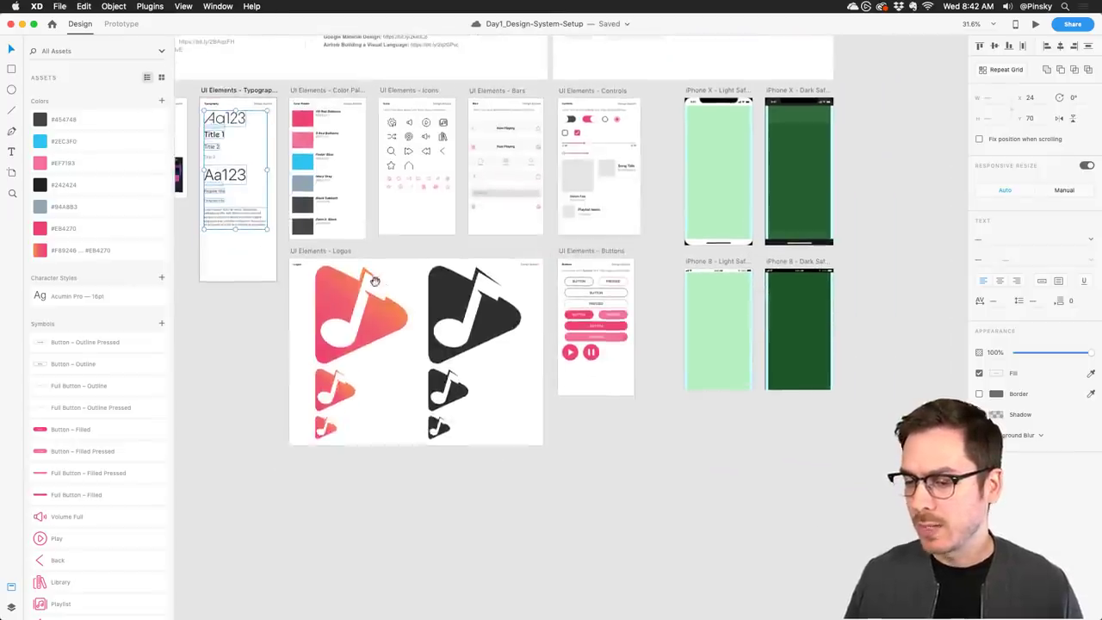
pyautogui.click(328, 427)
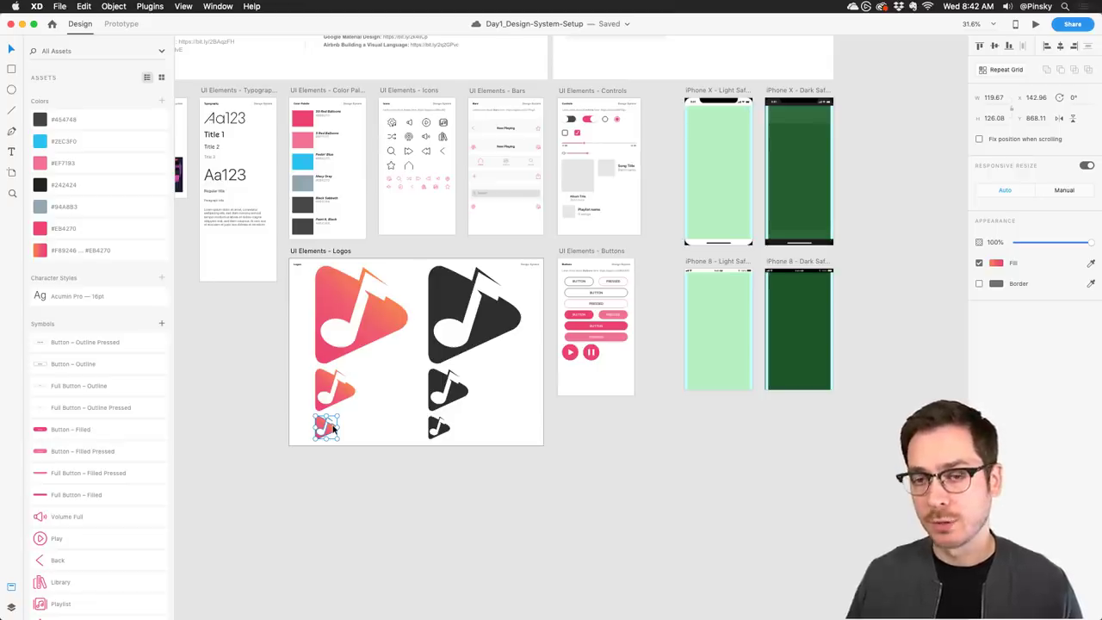
pyautogui.press('super+k')
pyautogui.doubleClick(59, 342)
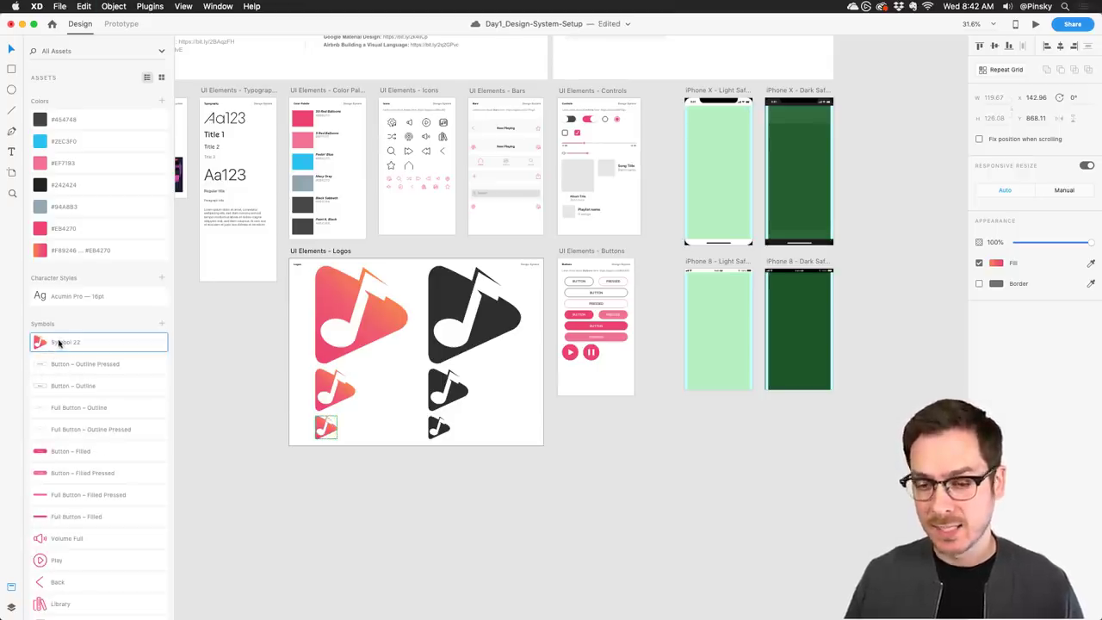
pyautogui.write('Logo ')
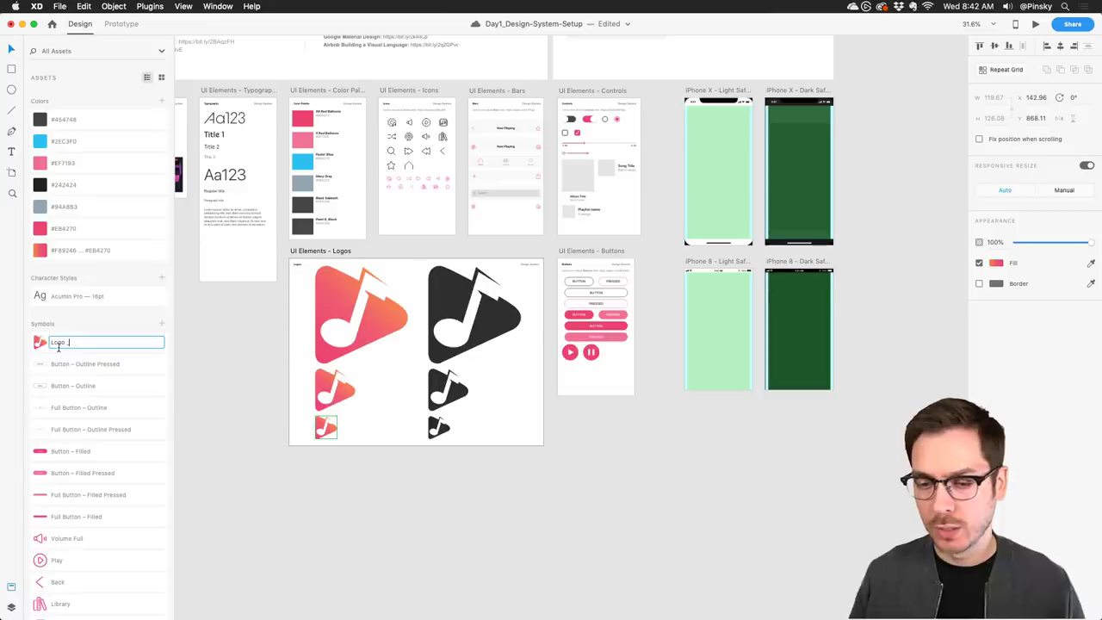
pyautogui.write('- Small')
pyautogui.press('Return')
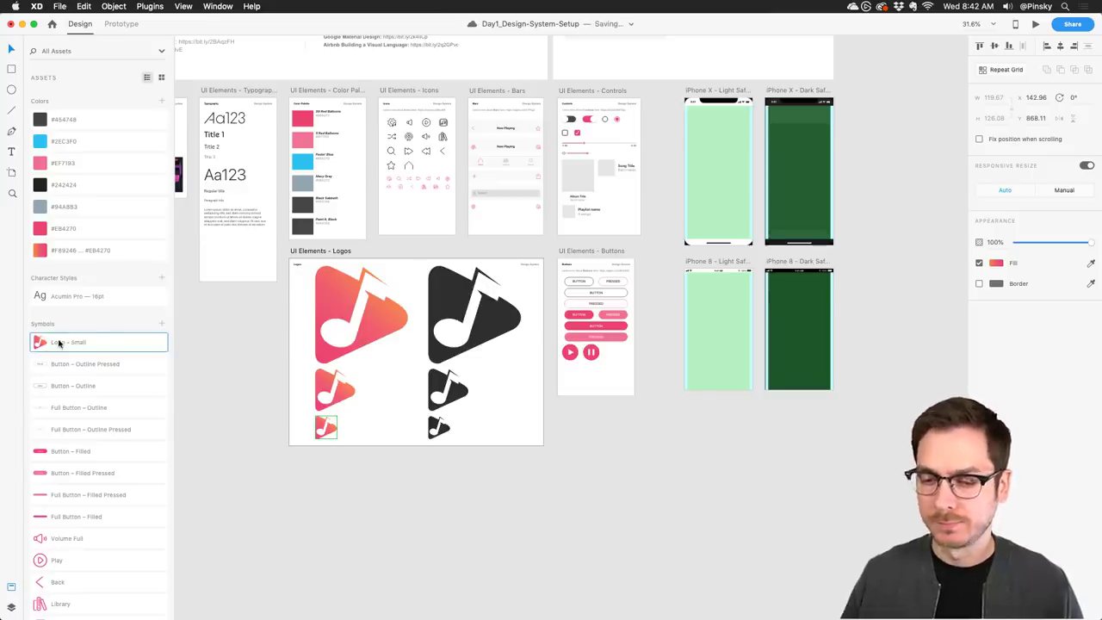
# Paste the Logo - Small symbol near the top centre of the Splash Screen artboard.
pyautogui.click(324, 422)
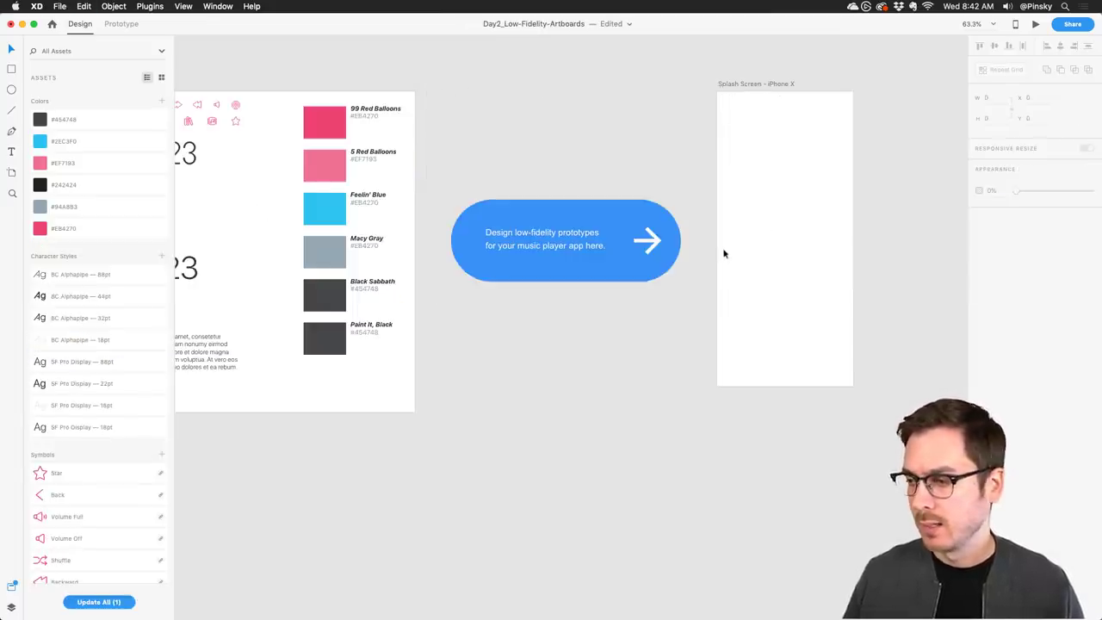
pyautogui.click(772, 219)
pyautogui.press('super+v')
pyautogui.hscroll(3, 799, 229)
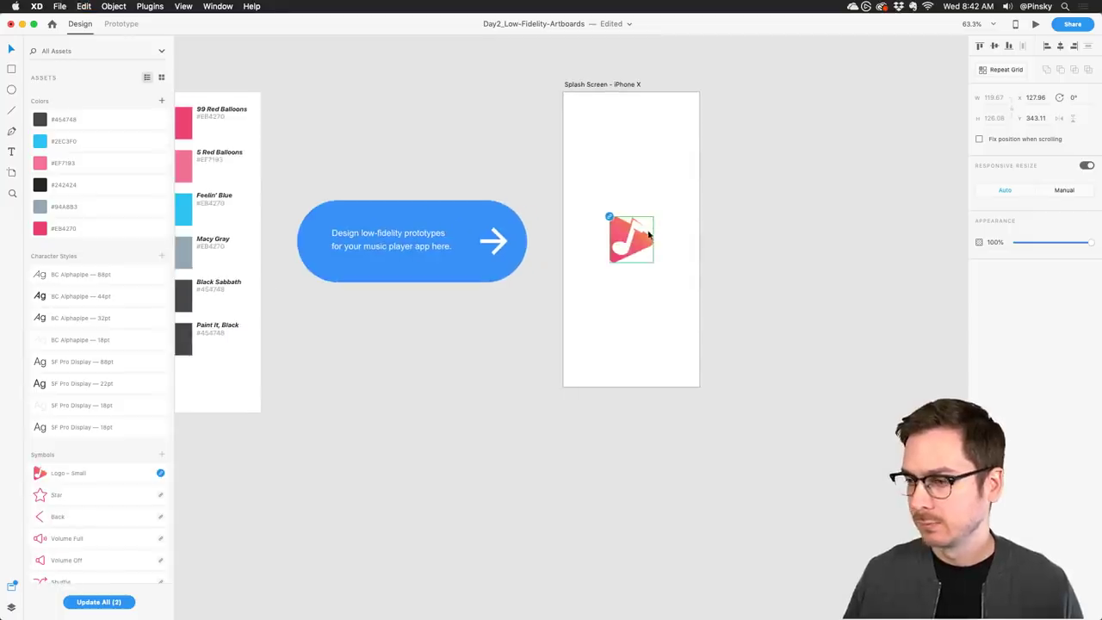
pyautogui.moveTo(649, 241); pyautogui.dragTo(637, 191)
pyautogui.click(160, 476)
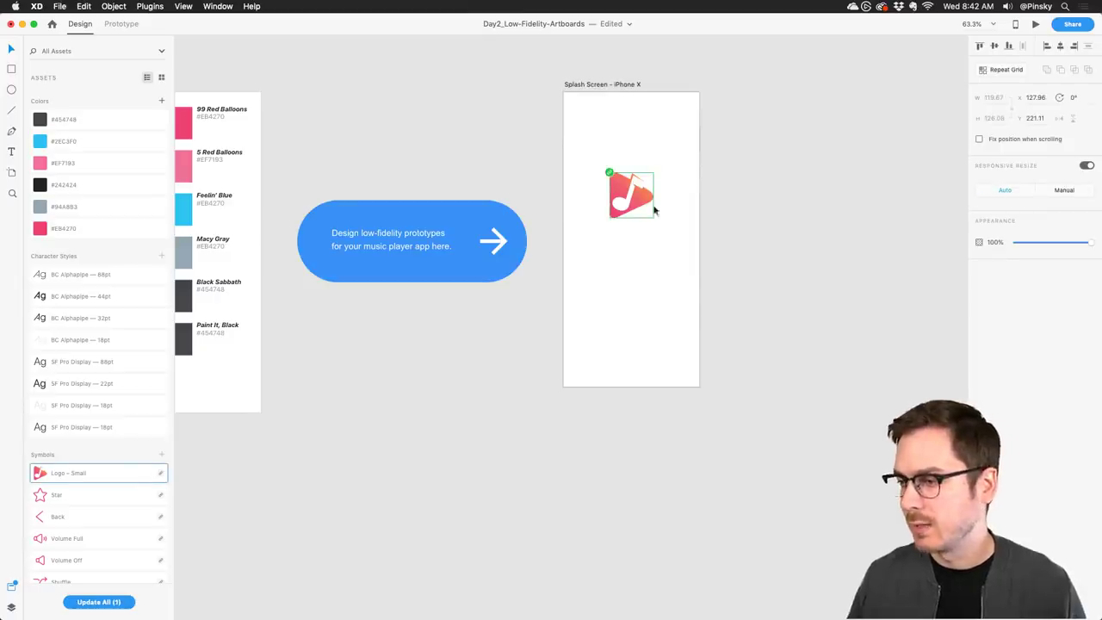
pyautogui.moveTo(638, 199); pyautogui.dragTo(639, 207)
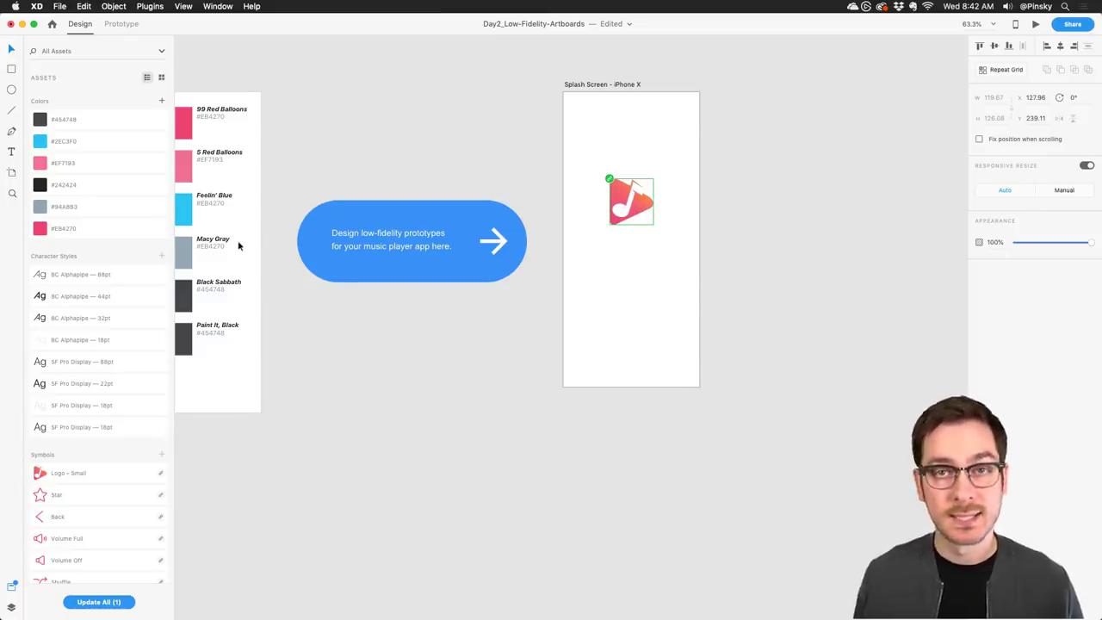
pyautogui.press('super+grave')
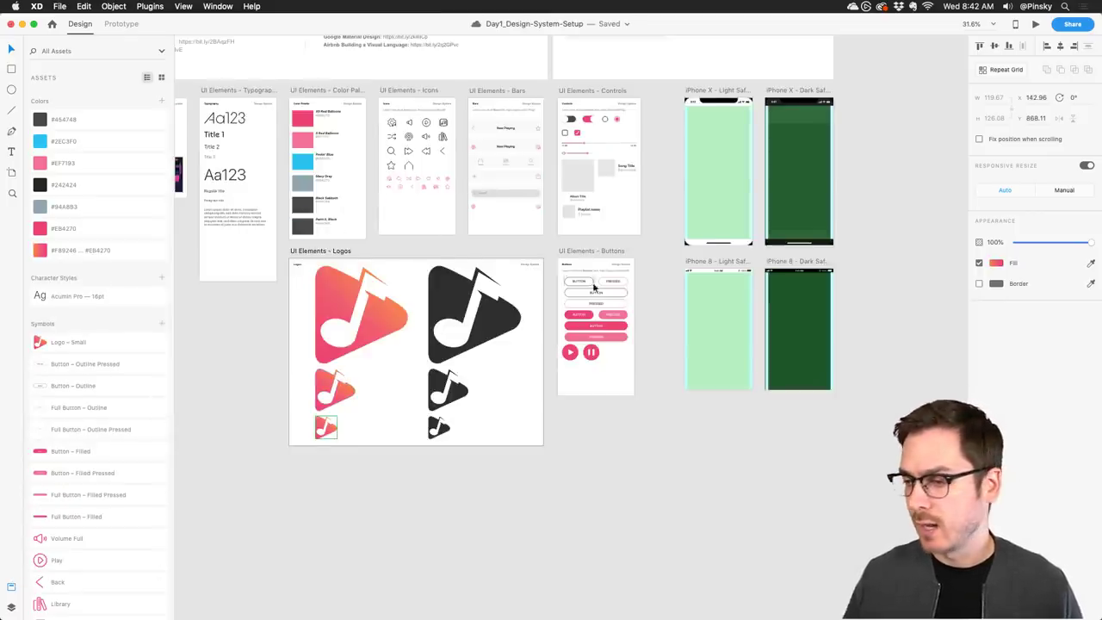
# Paste the outline and pink filled full-width buttons onto the Splash Screen below the logo.
pyautogui.scroll(5, 618, 292)
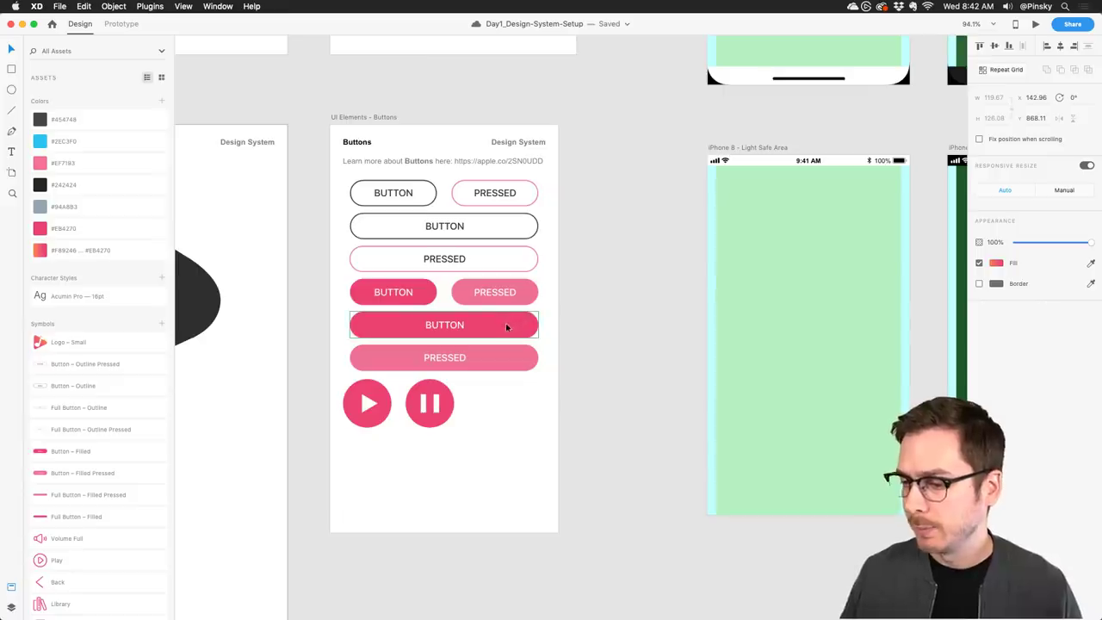
pyautogui.click(508, 330)
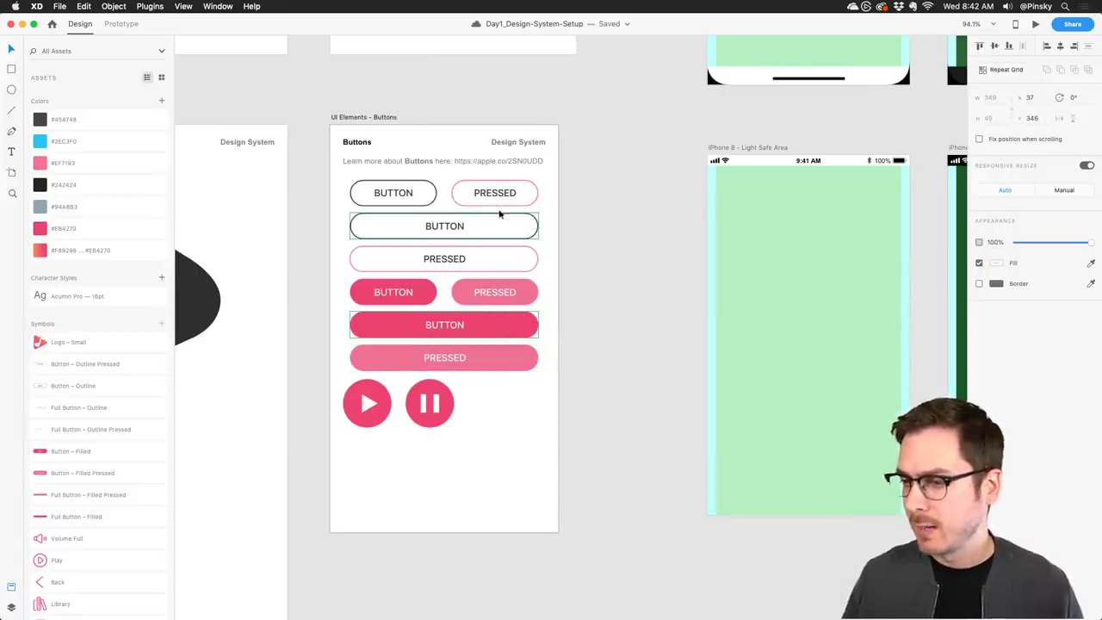
pyautogui.click(499, 215)
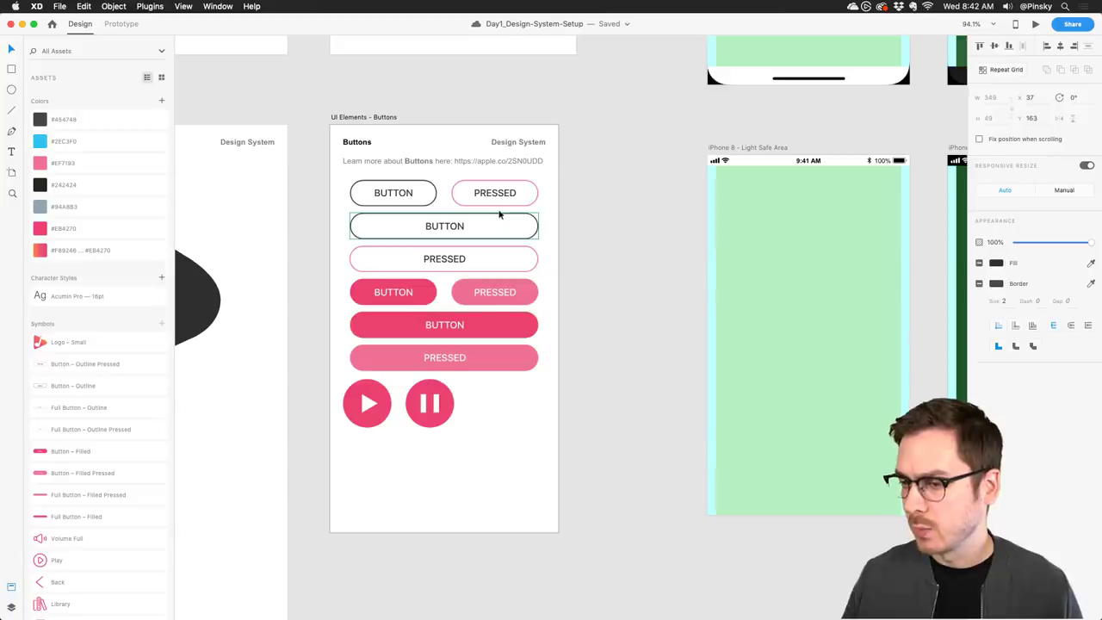
pyautogui.keyDown('shift'); pyautogui.click(509, 323); pyautogui.keyUp('shift')
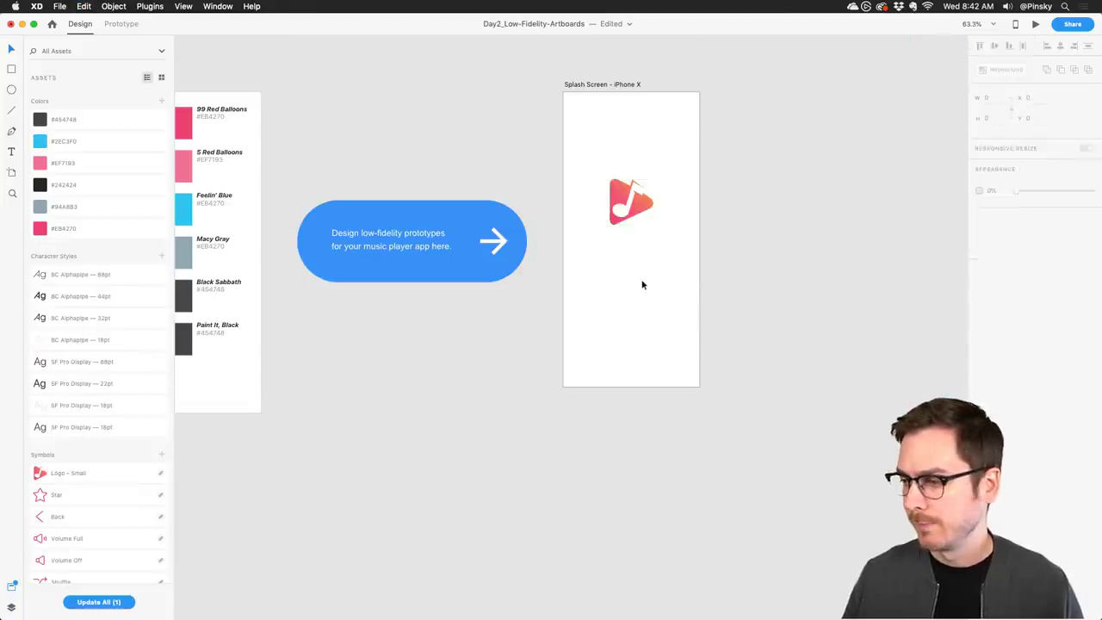
pyautogui.press('super+v')
pyautogui.hscroll(2, 606, 229)
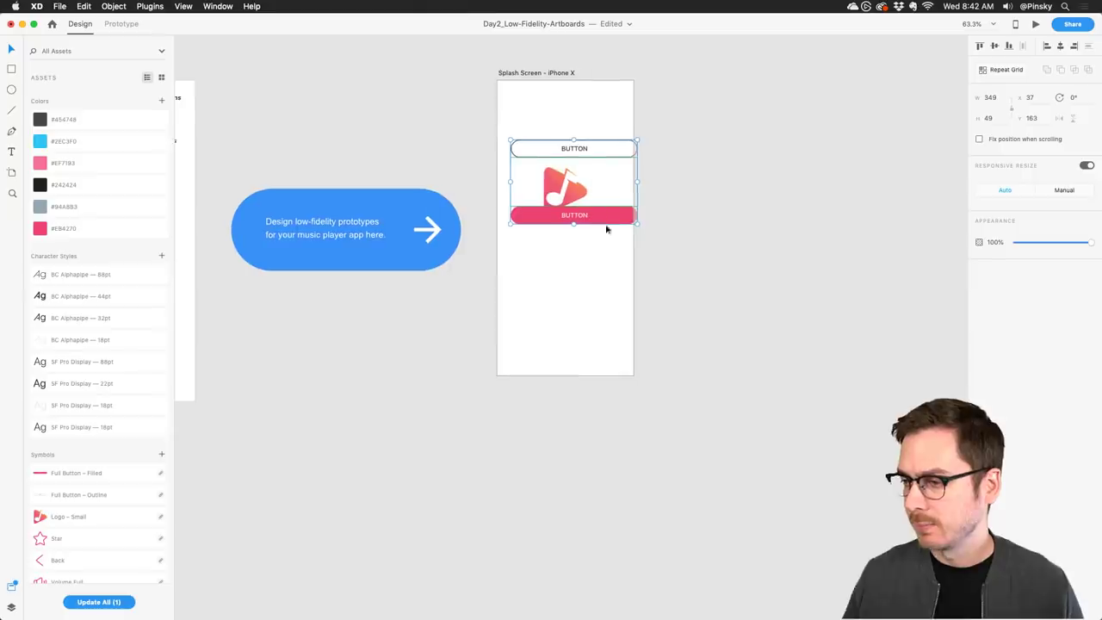
pyautogui.moveTo(606, 229); pyautogui.dragTo(549, 337)
# Move the outline button down beside the pink one, then select the logo and both buttons.
pyautogui.scroll(5, 606, 301)
pyautogui.click(566, 261)
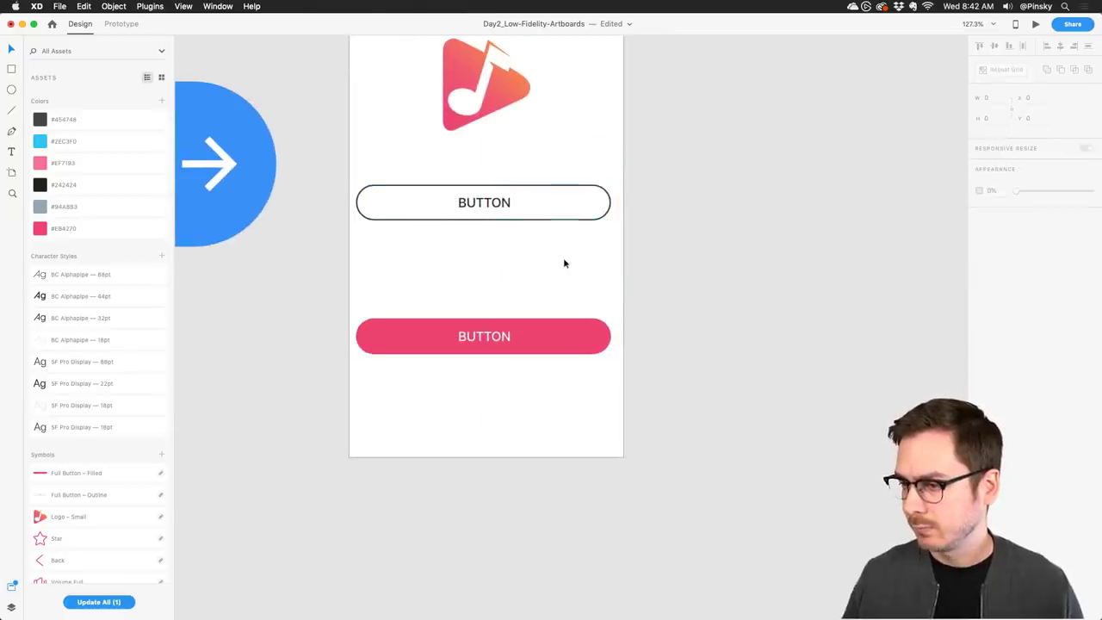
pyautogui.click(590, 192)
pyautogui.moveTo(590, 192); pyautogui.dragTo(588, 253)
pyautogui.scroll(-5, 588, 253)
pyautogui.click(450, 129)
pyautogui.moveTo(417, 200); pyautogui.dragTo(513, 439)
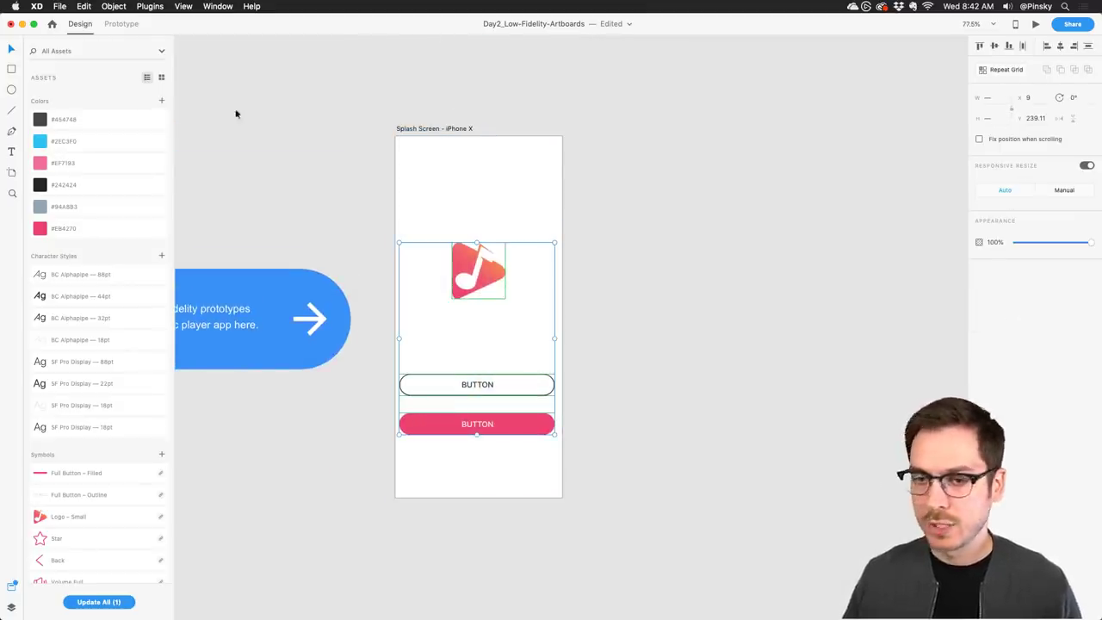
# Add an iPhone 6/7/8 Plus artboard, move the logo and buttons onto it, and delete the old Splash Screen.
pyautogui.click(12, 176)
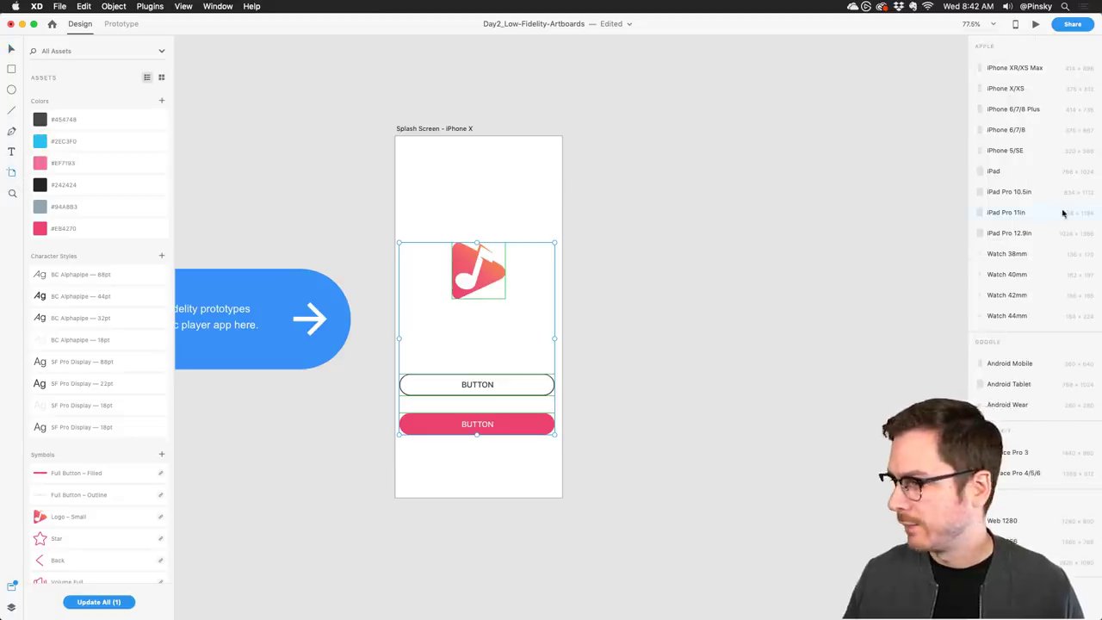
pyautogui.click(1004, 108)
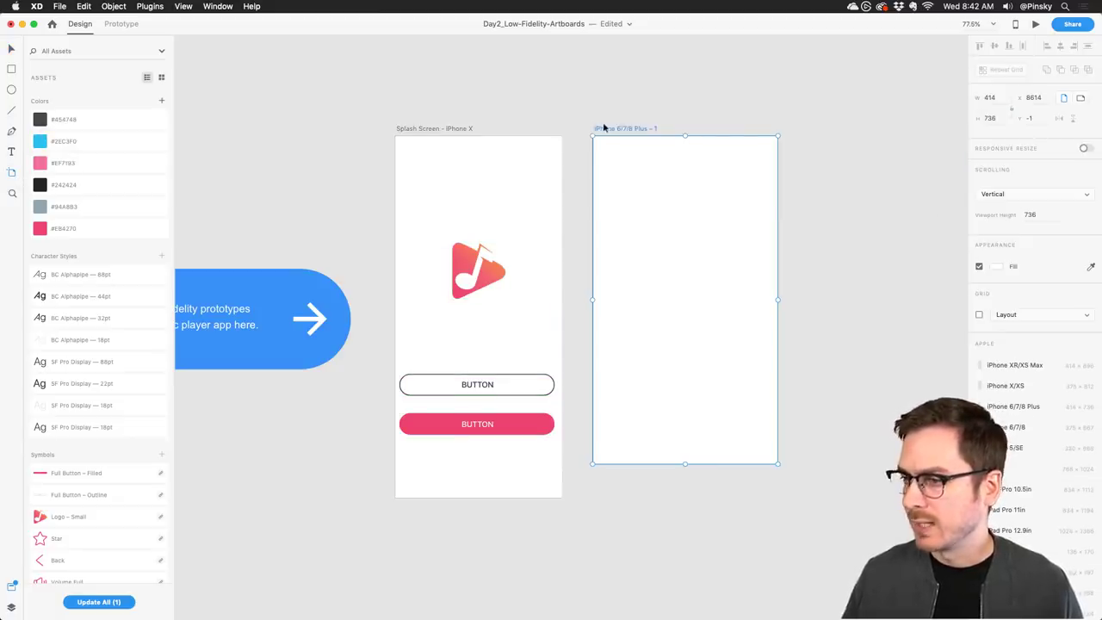
pyautogui.moveTo(603, 127)
pyautogui.mouseDown()
pyautogui.moveTo(429, 127)
pyautogui.moveTo(601, 127)
pyautogui.moveTo(590, 127)
pyautogui.mouseUp()
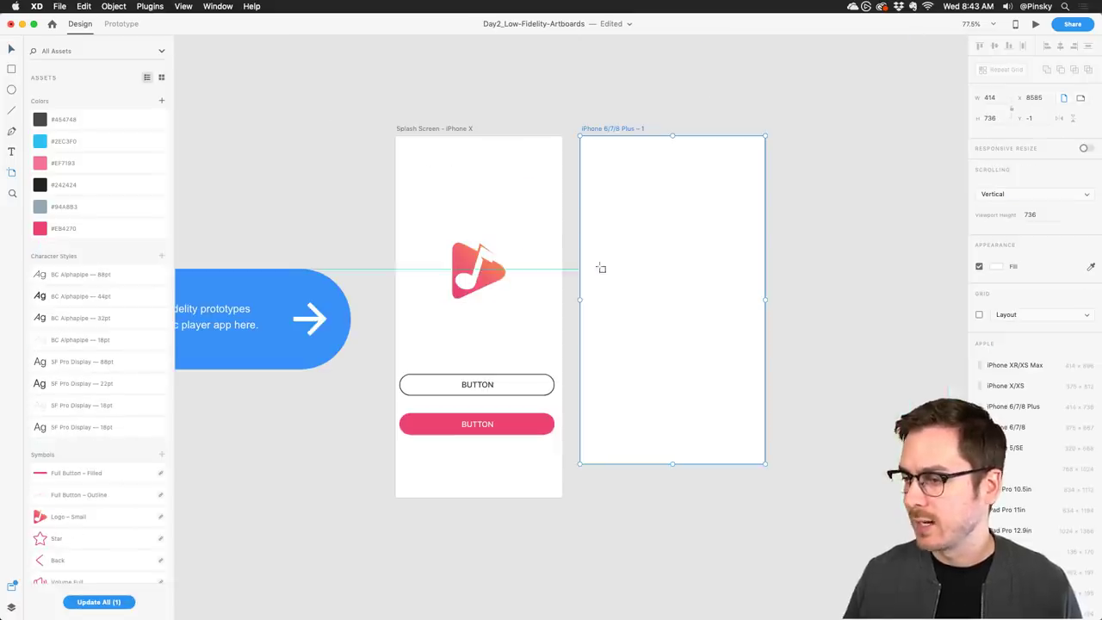
pyautogui.moveTo(508, 216); pyautogui.dragTo(711, 347)
pyautogui.click(442, 129)
pyautogui.press('Delete')
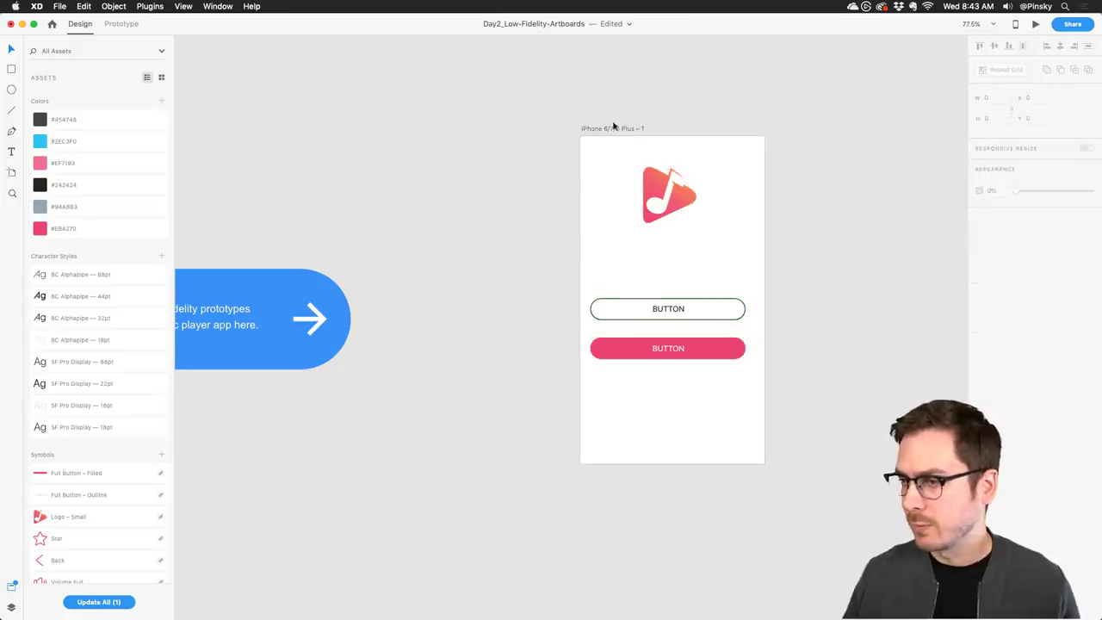
pyautogui.moveTo(613, 125); pyautogui.dragTo(406, 112)
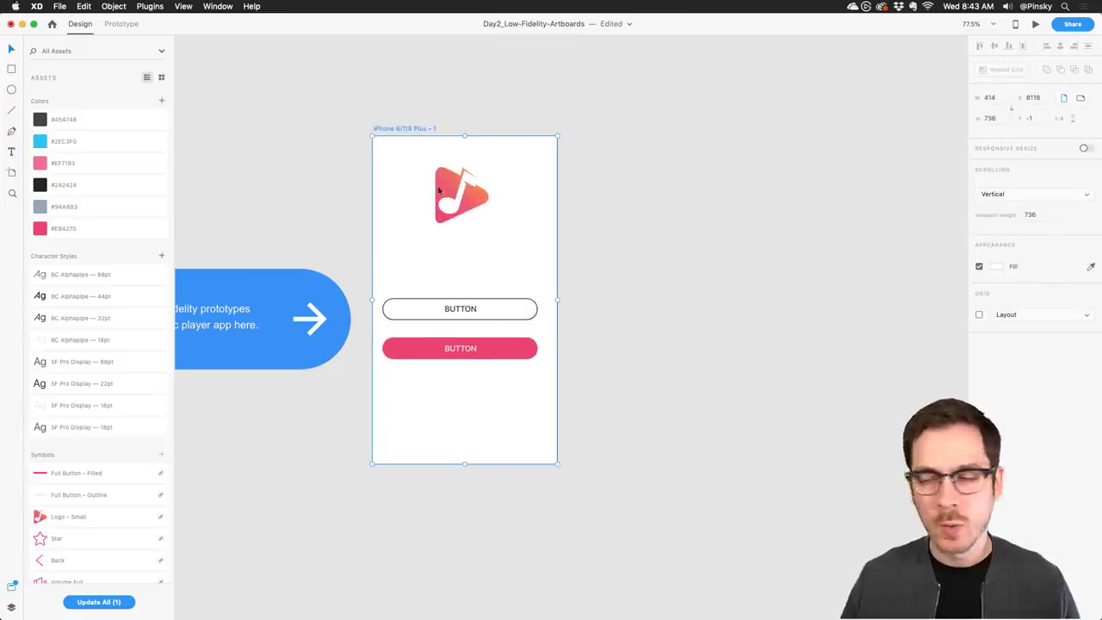
# Lower and horizontally centre the logo, and place the pink button above the outline button.
pyautogui.moveTo(438, 191); pyautogui.dragTo(441, 230)
pyautogui.click(1060, 46)
pyautogui.scroll(5, 534, 347)
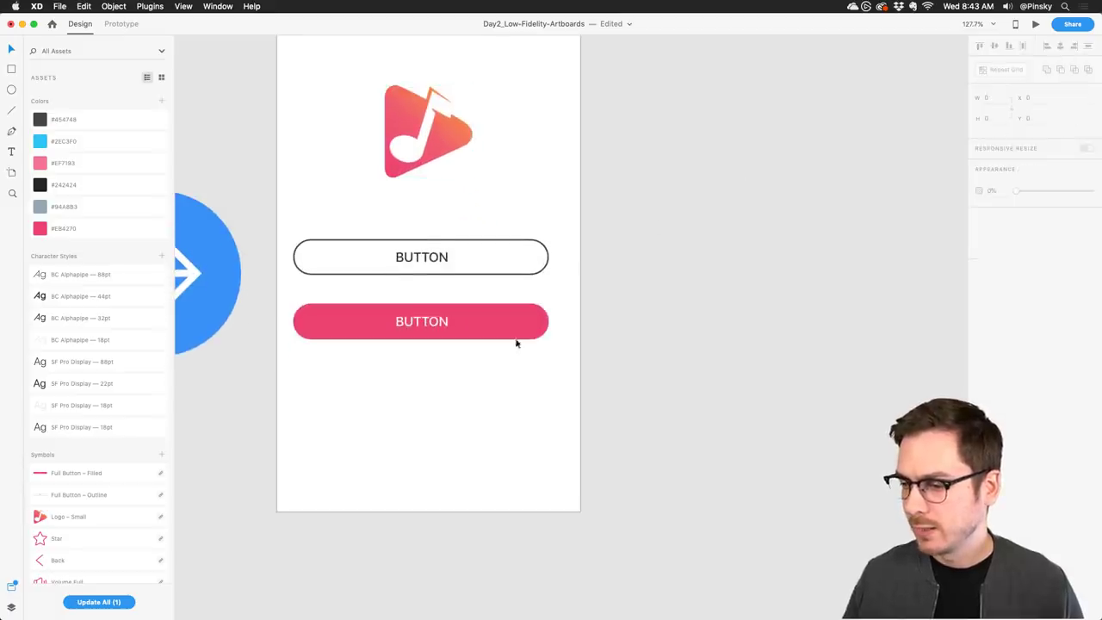
pyautogui.moveTo(517, 313); pyautogui.dragTo(535, 378)
# Change the pink button's label to SIGN UP.
pyautogui.click(422, 322)
pyautogui.doubleClick(422, 322)
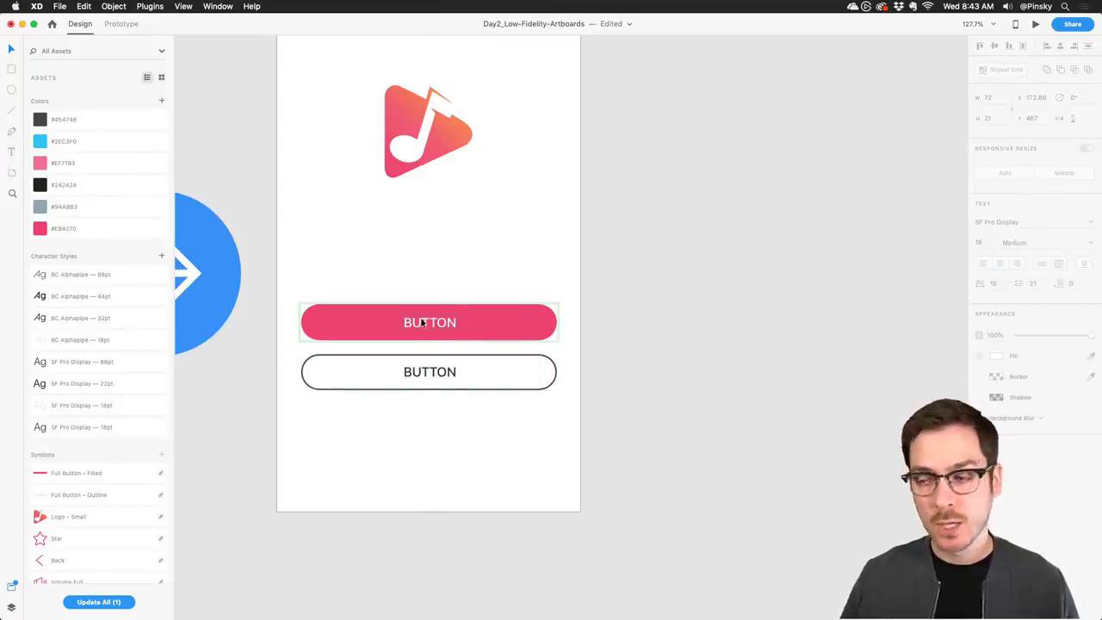
pyautogui.doubleClick(422, 322)
pyautogui.write('SIGN UP')
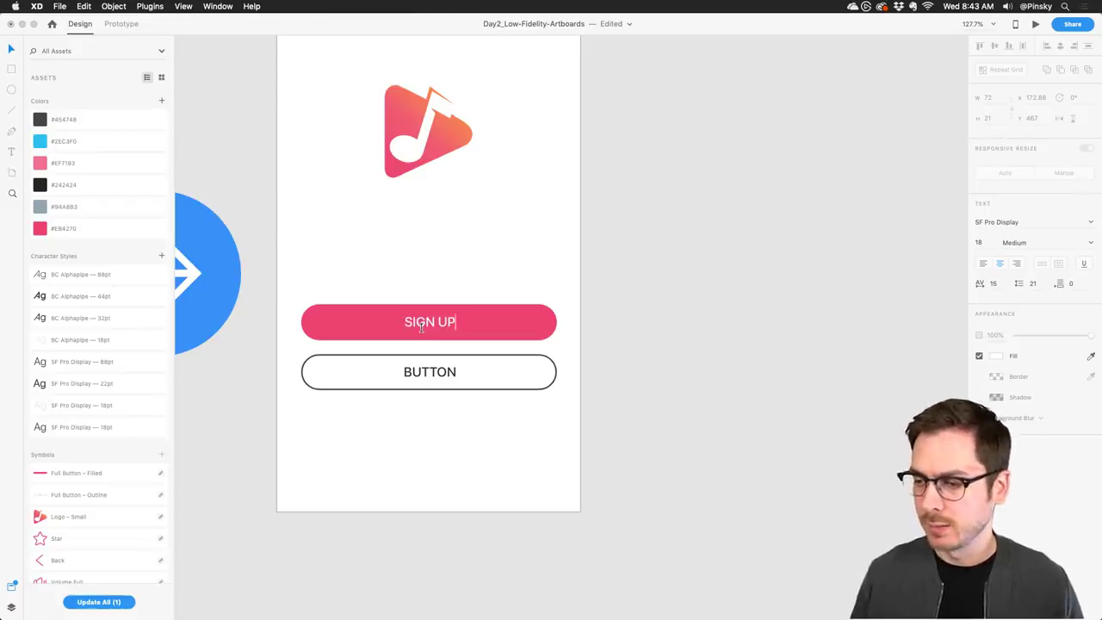
pyautogui.press('Escape')
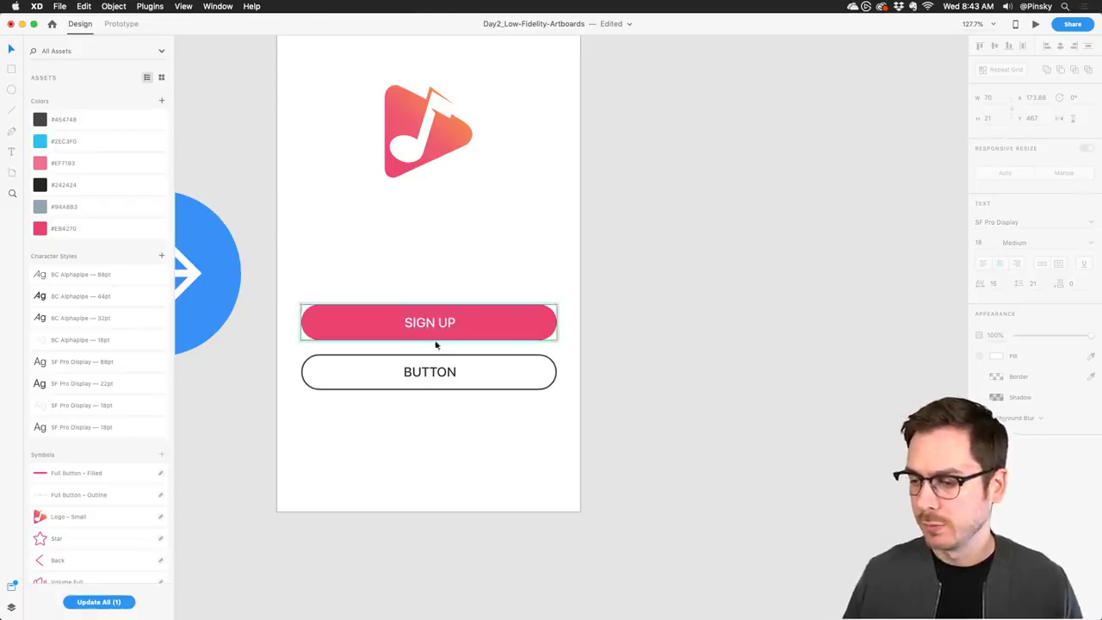
# Change the outline button's label to LOG IN.
pyautogui.click(433, 367)
pyautogui.doubleClick(433, 369)
pyautogui.doubleClick(432, 371)
pyautogui.write('LOG IN')
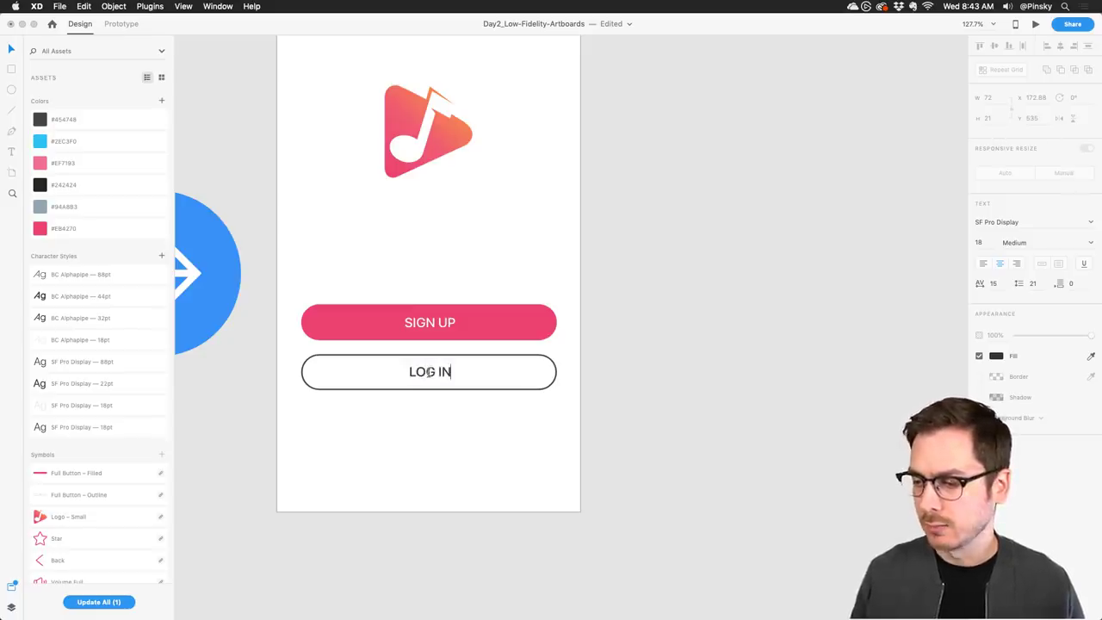
pyautogui.press('Escape')
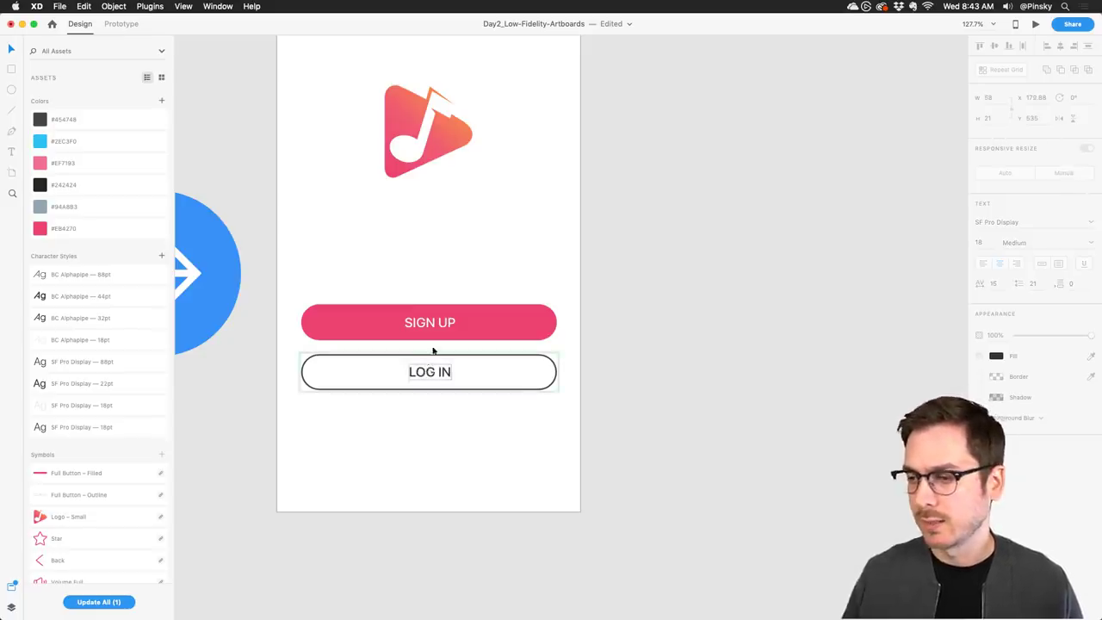
pyautogui.scroll(-5, 433, 350)
pyautogui.click(462, 293)
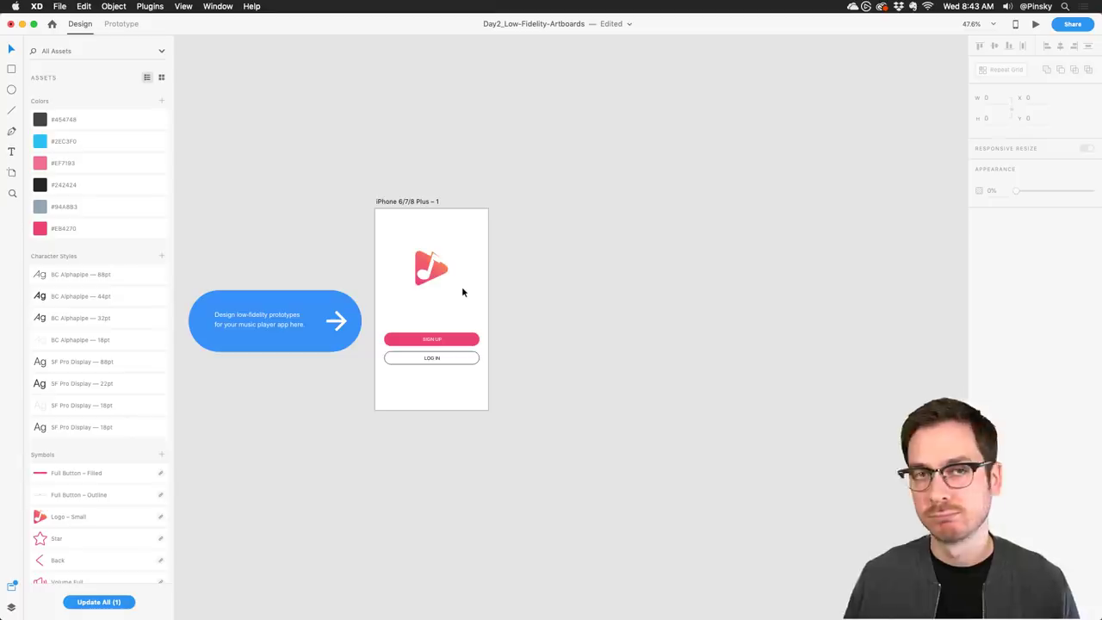
# Add a second iPhone 6/7/8 Plus artboard.
pyautogui.click(12, 172)
pyautogui.click(505, 280)
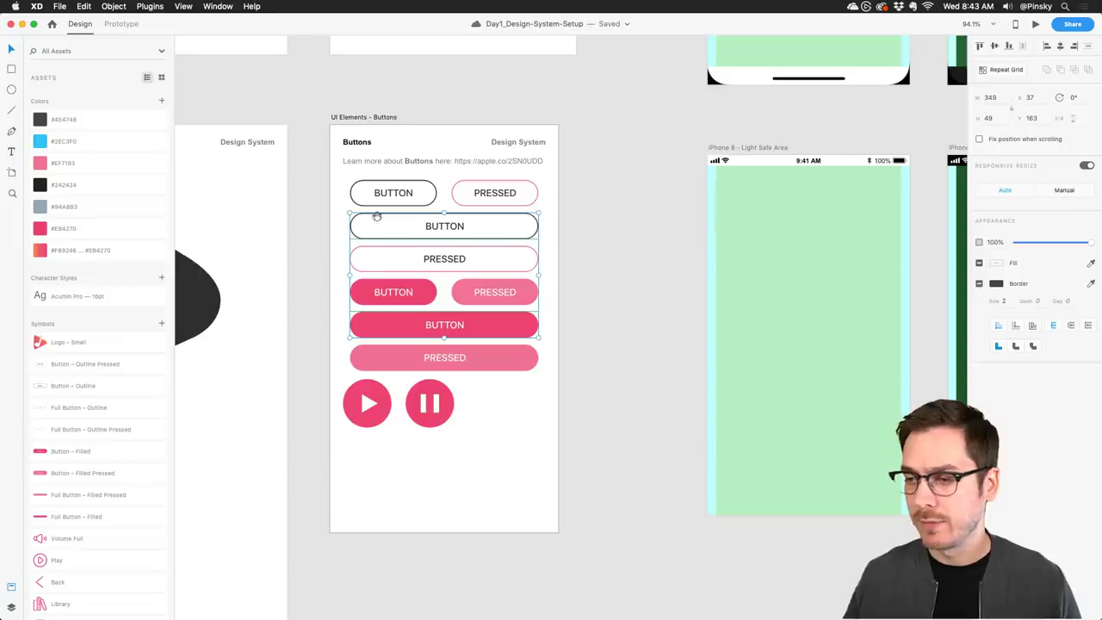
pyautogui.scroll(-5, 374, 214)
pyautogui.scroll(3, 526, 236)
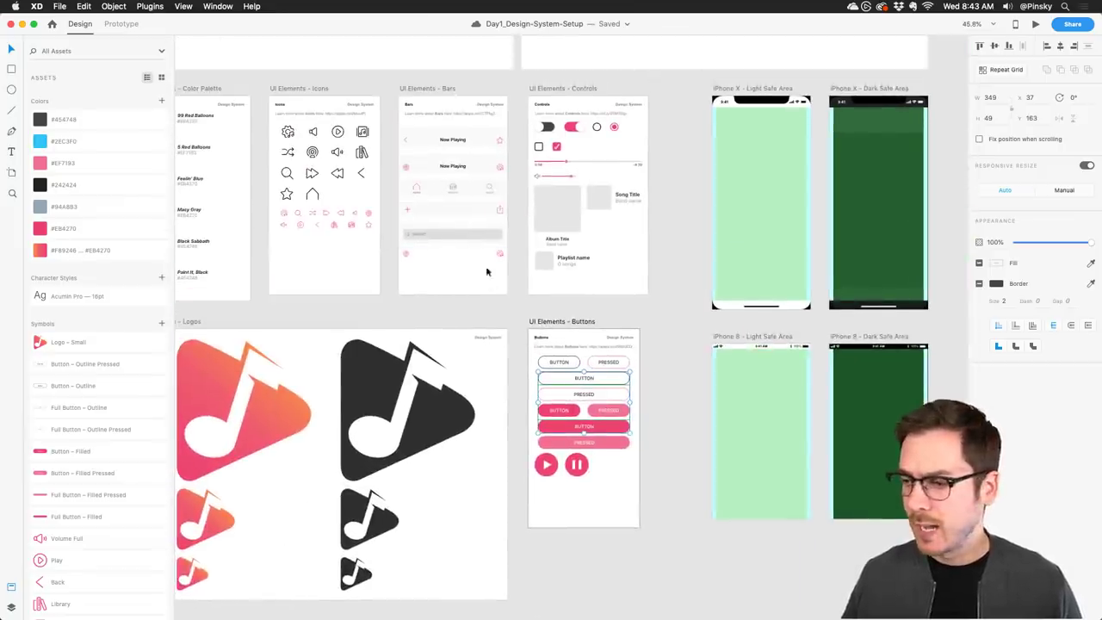
pyautogui.scroll(5, 489, 248)
# Turn the two-icon bar into a Navigation Bar symbol and paste it at the top of artboard 2.
pyautogui.click(296, 254)
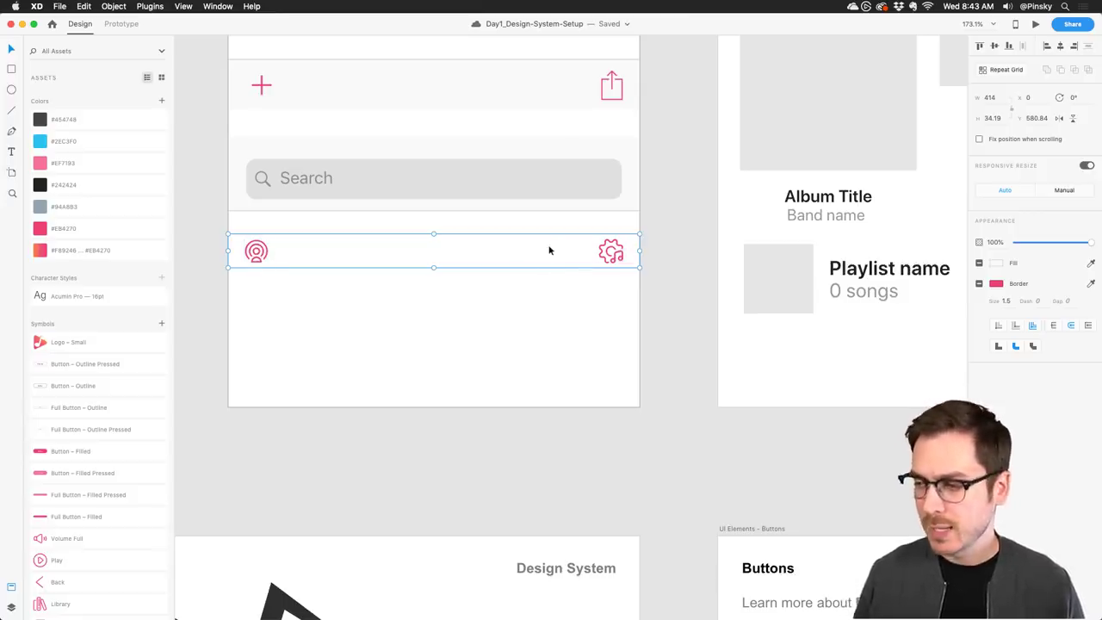
pyautogui.press('super+k')
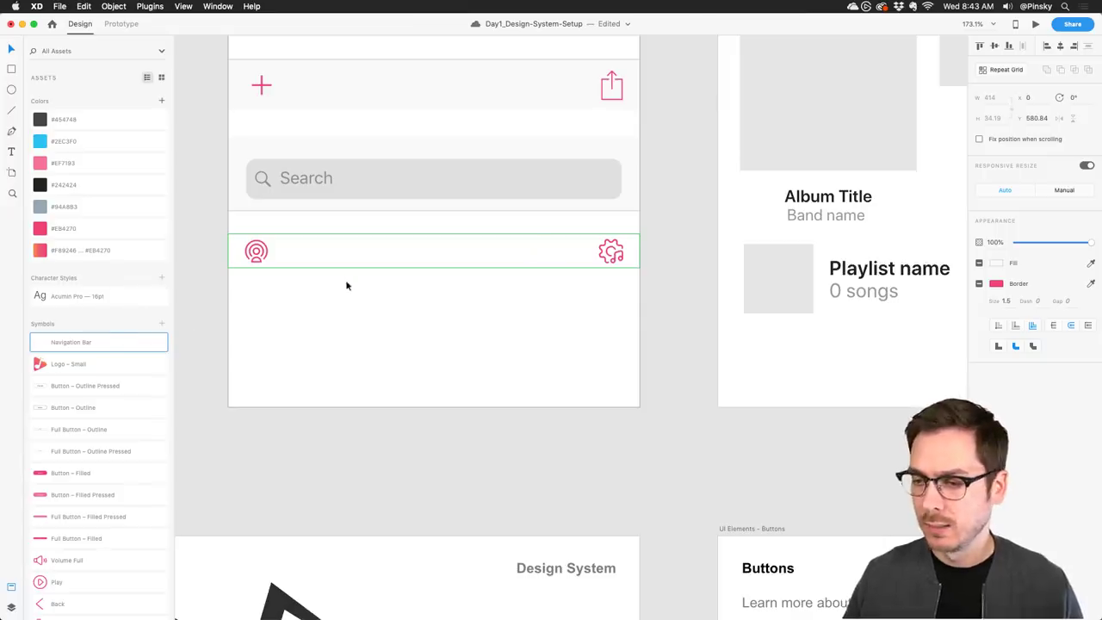
pyautogui.press('super+grave')
pyautogui.press('super+v')
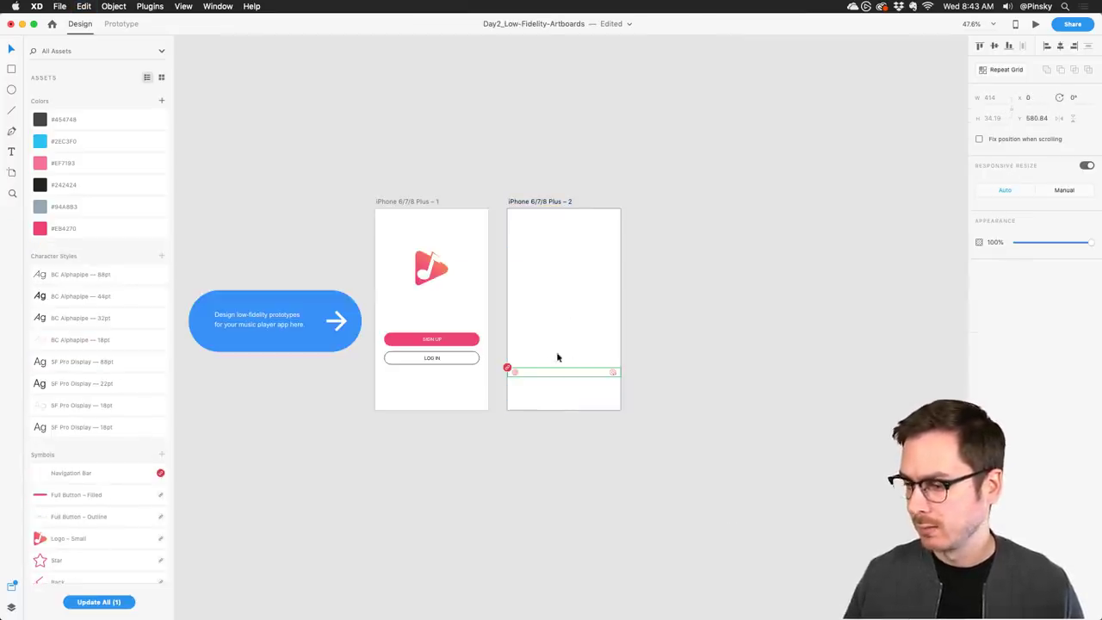
pyautogui.moveTo(517, 373); pyautogui.dragTo(522, 222)
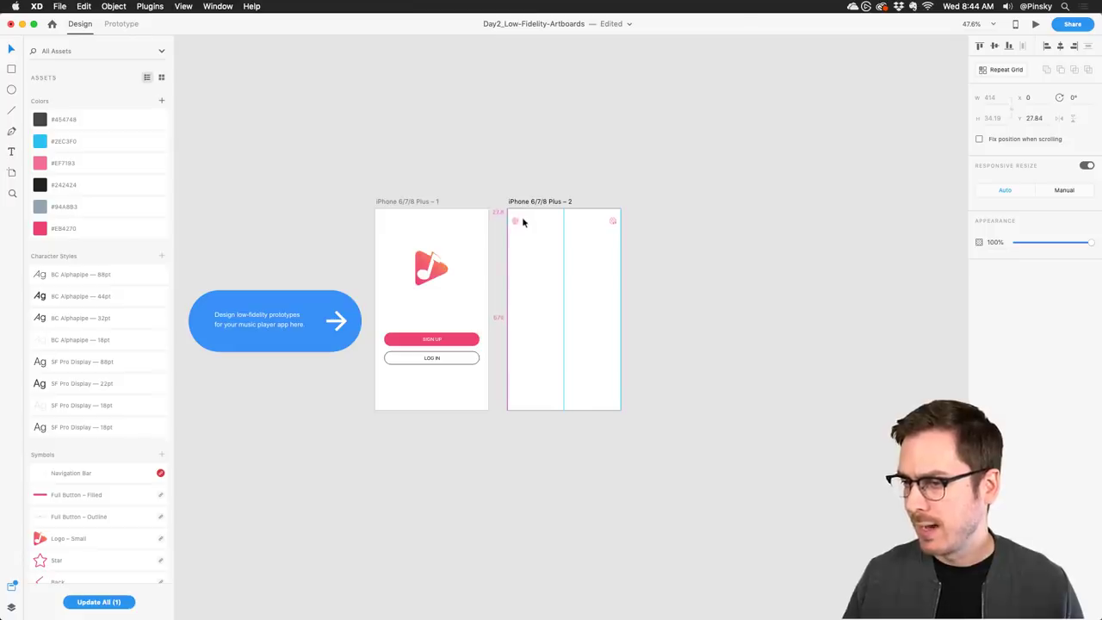
pyautogui.scroll(5, 521, 222)
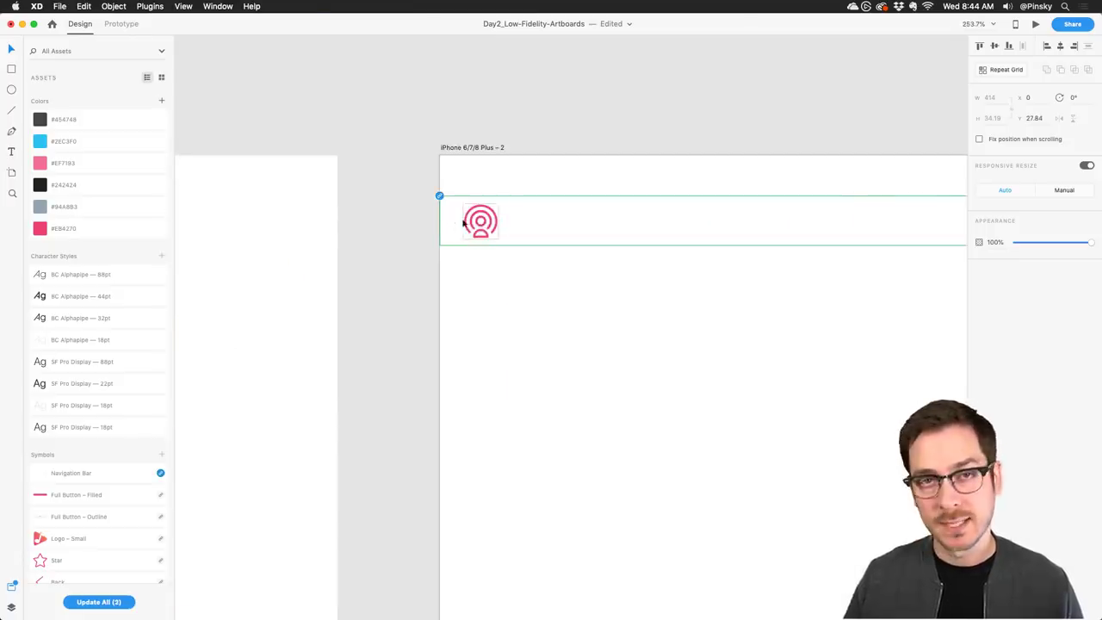
pyautogui.scroll(-3, 571, 278)
pyautogui.scroll(-2, 600, 274)
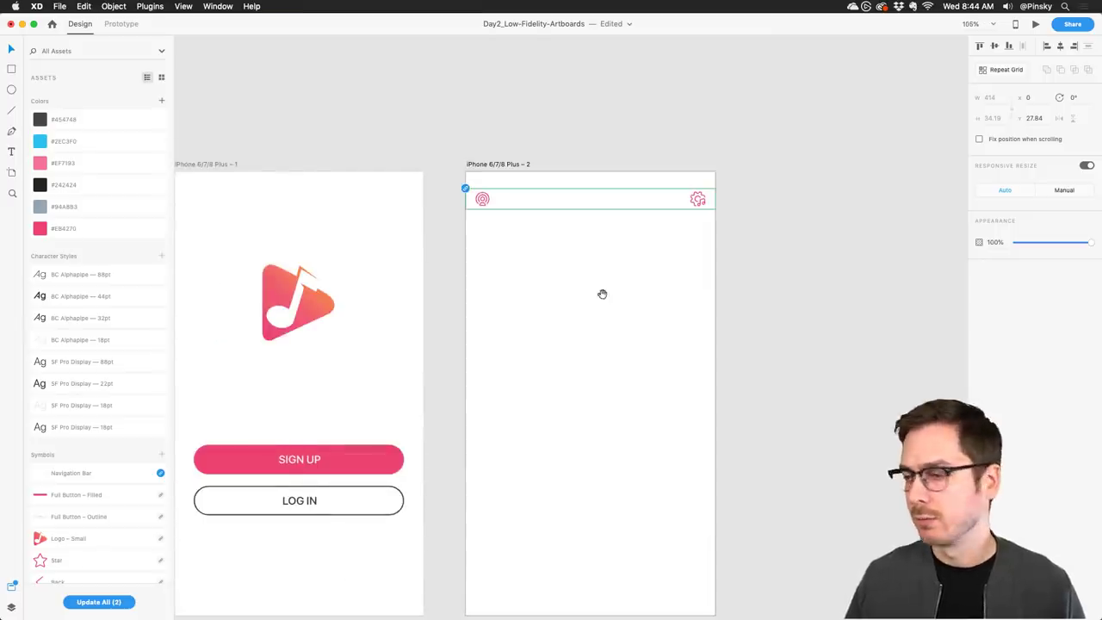
pyautogui.moveTo(602, 293); pyautogui.dragTo(580, 210)
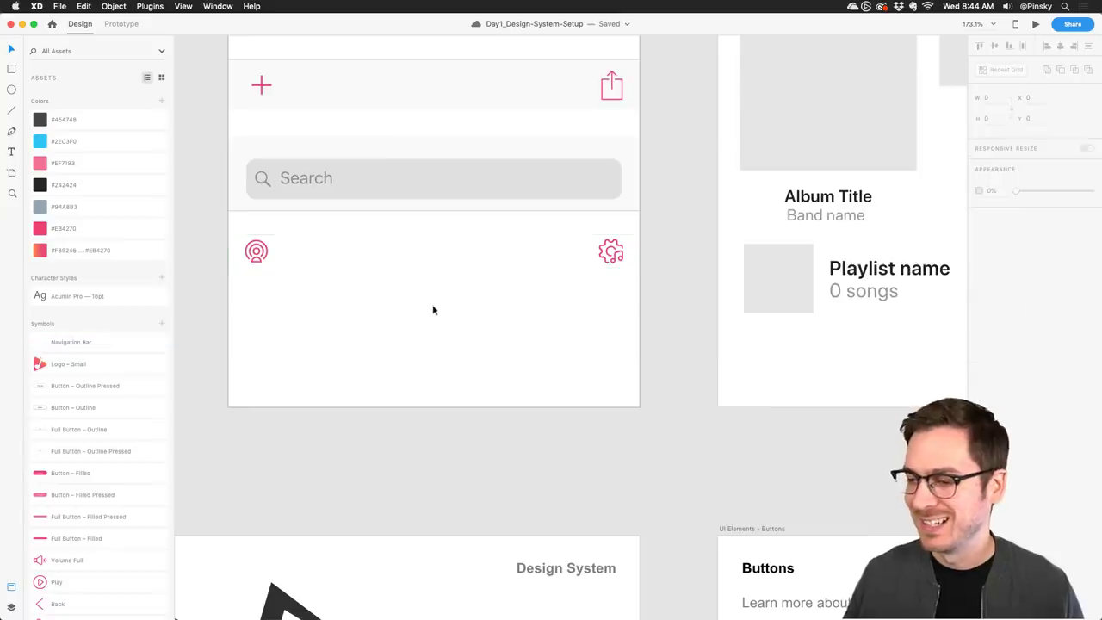
pyautogui.scroll(-3, 435, 310)
# Copy the Album Title card into the second iPhone artboard near its top.
pyautogui.moveTo(576, 318); pyautogui.dragTo(427, 345)
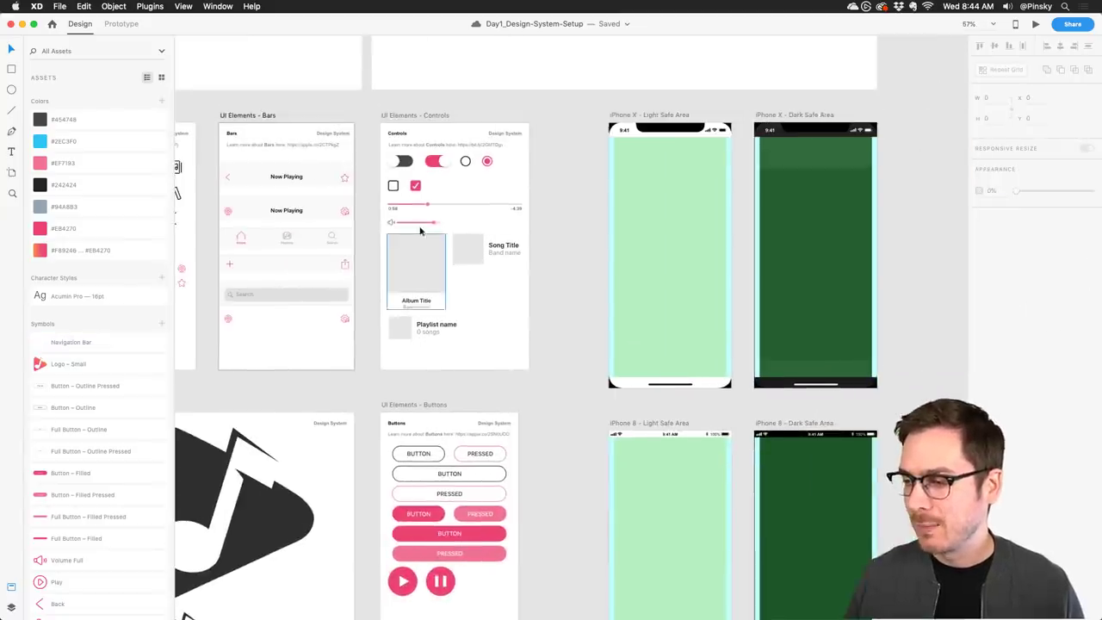
pyautogui.click(421, 274)
pyautogui.scroll(5, 421, 270)
pyautogui.scroll(2, 421, 272)
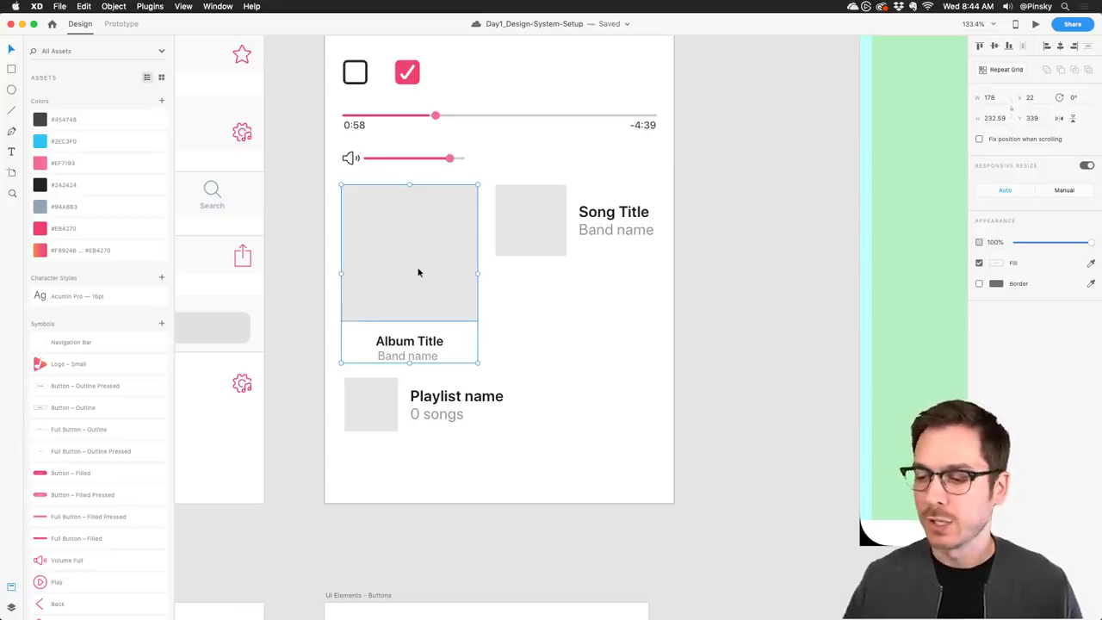
pyautogui.press('super+grave')
pyautogui.press('super+v')
pyautogui.moveTo(496, 336); pyautogui.dragTo(493, 190)
pyautogui.hscroll(5, 565, 224)
pyautogui.press('Escape')
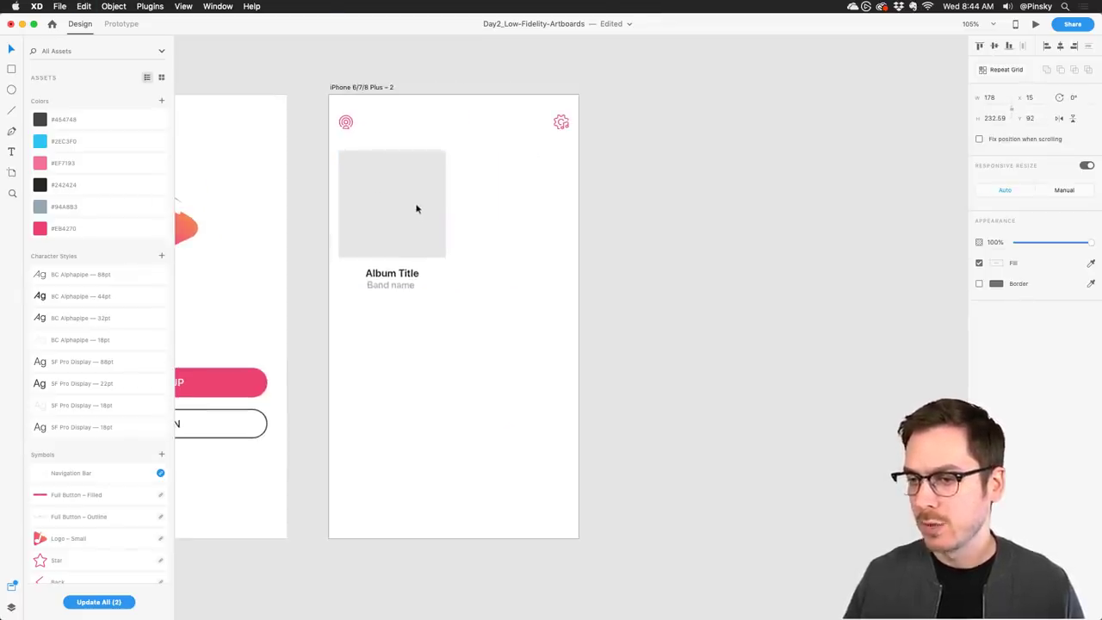
pyautogui.moveTo(416, 210); pyautogui.dragTo(418, 213)
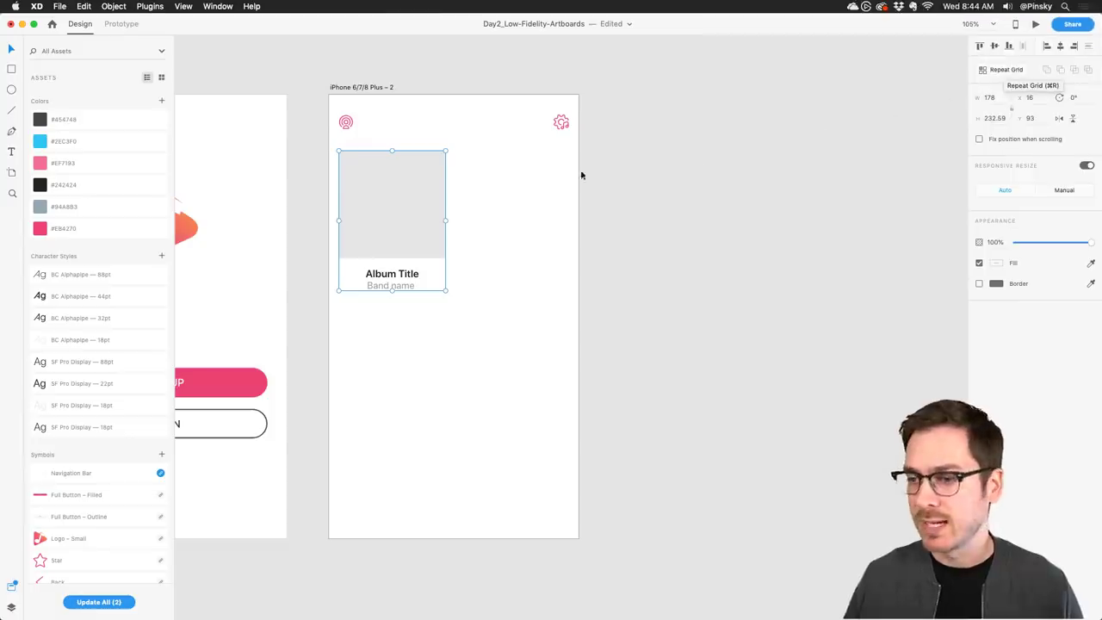
# Make the card a repeat grid with more columns and a narrower gap, and move it lower.
pyautogui.press('super+r')
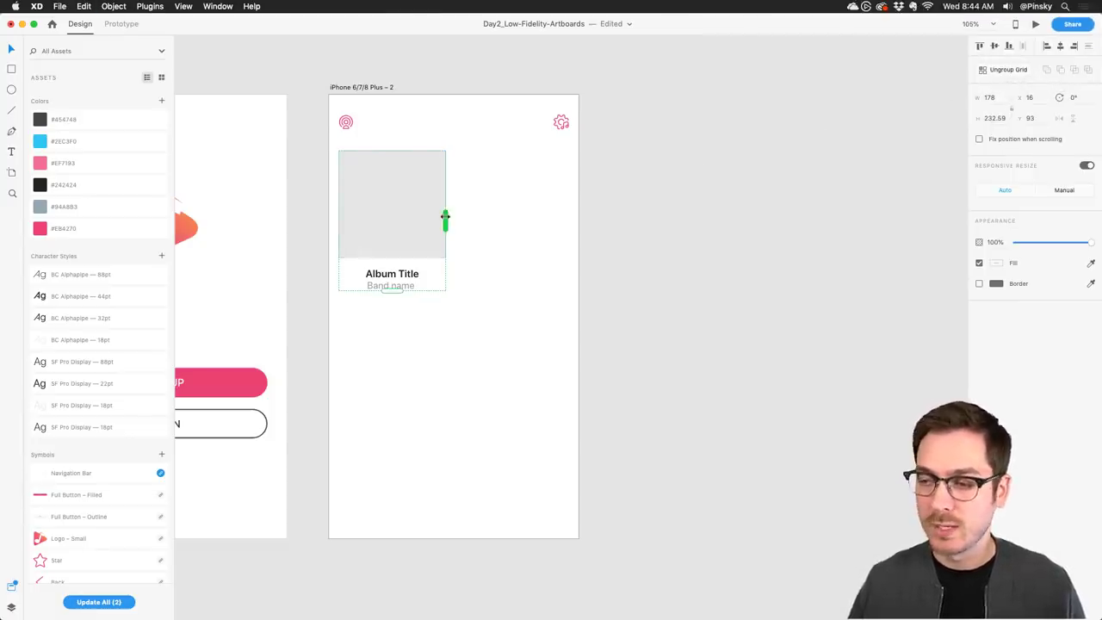
pyautogui.moveTo(445, 220); pyautogui.dragTo(683, 195)
pyautogui.moveTo(570, 203); pyautogui.dragTo(560, 203)
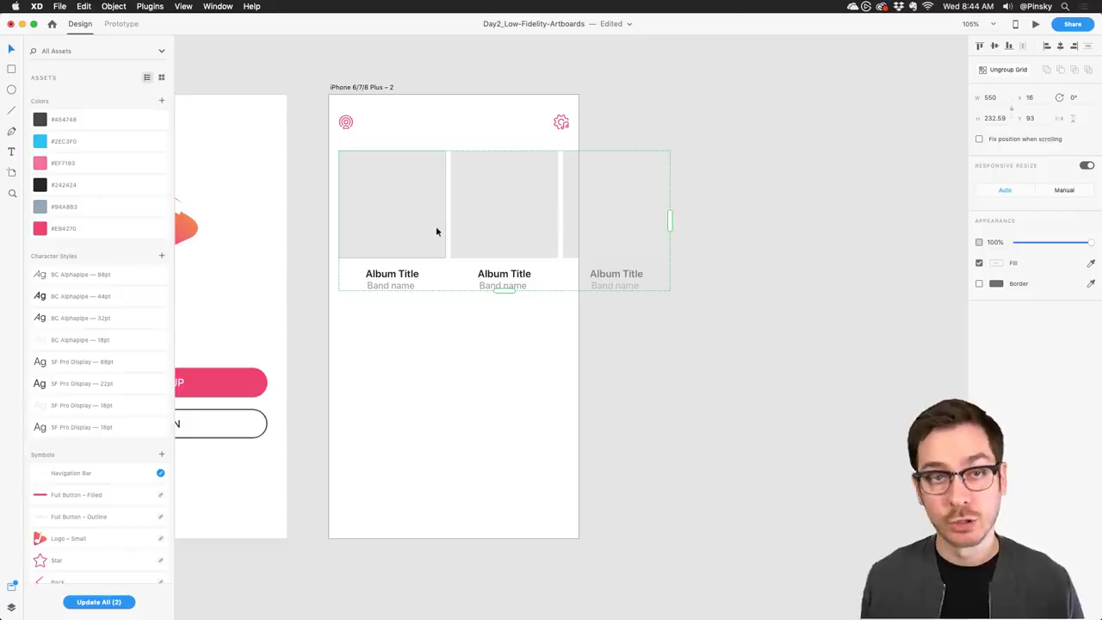
pyautogui.moveTo(413, 219); pyautogui.dragTo(401, 549)
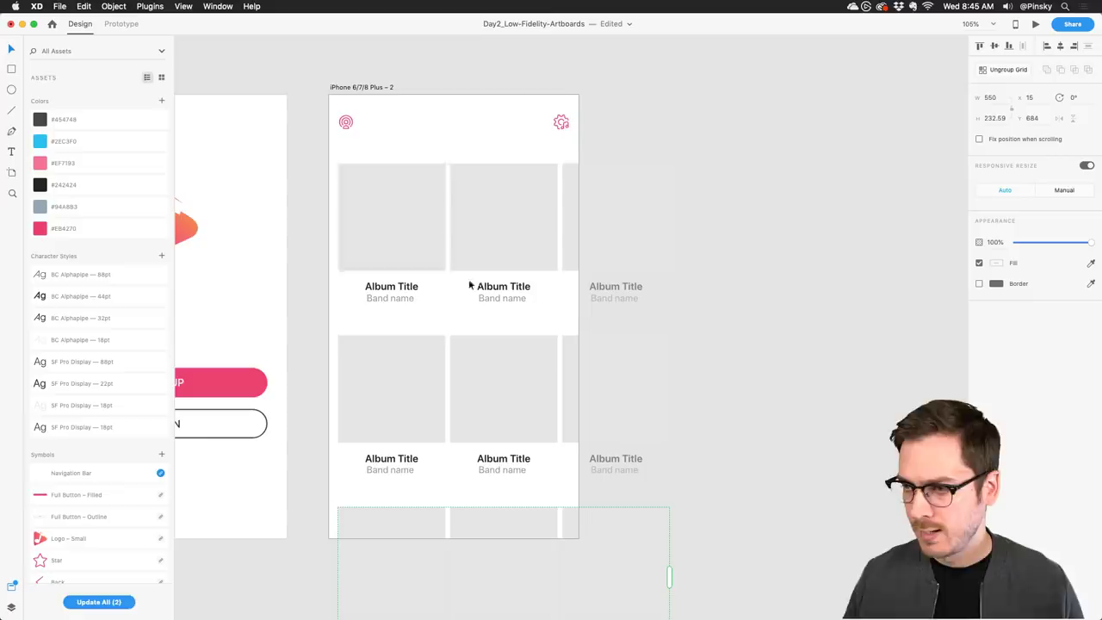
# Add a centred 'Recently played' heading at the top in the 18pt SF Pro Display style.
pyautogui.click(444, 160)
pyautogui.write('Recently played')
pyautogui.press('Escape')
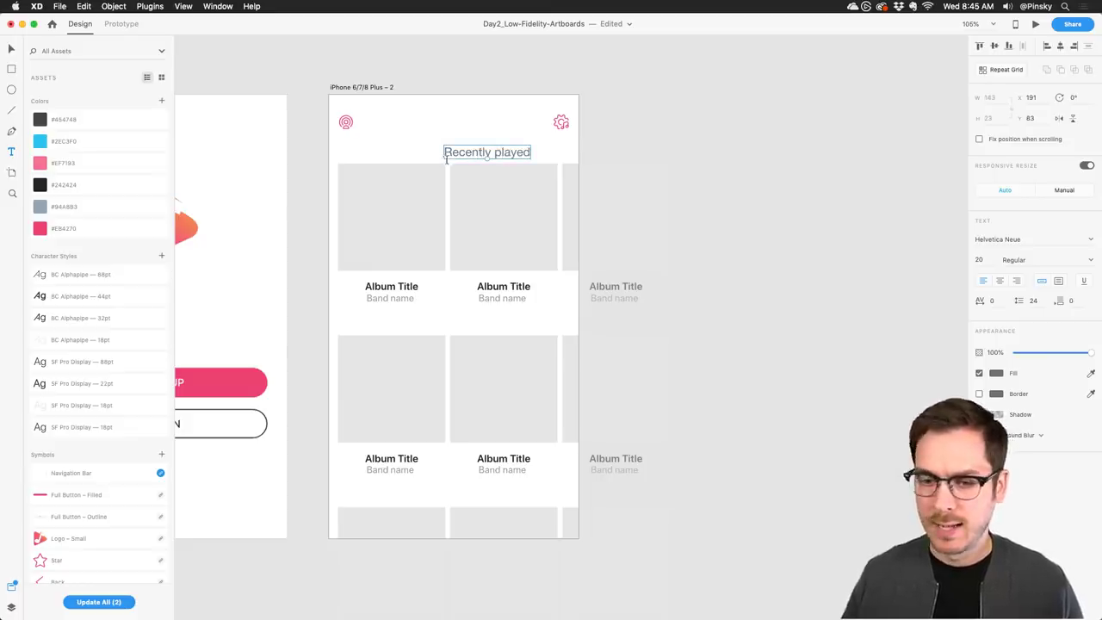
pyautogui.click(86, 401)
pyautogui.click(86, 386)
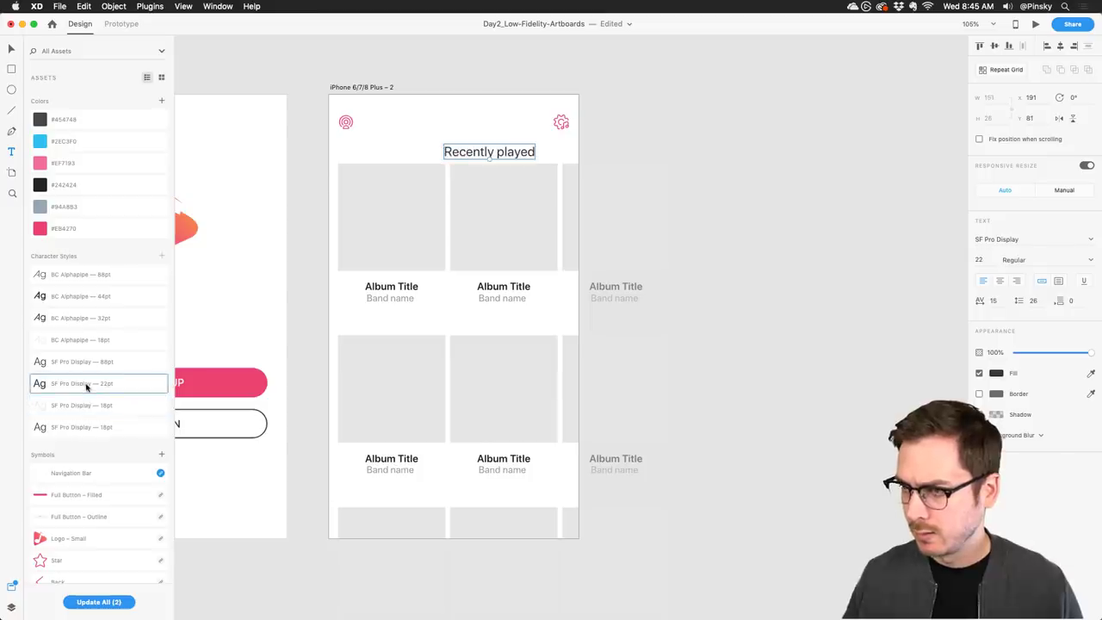
pyautogui.click(85, 424)
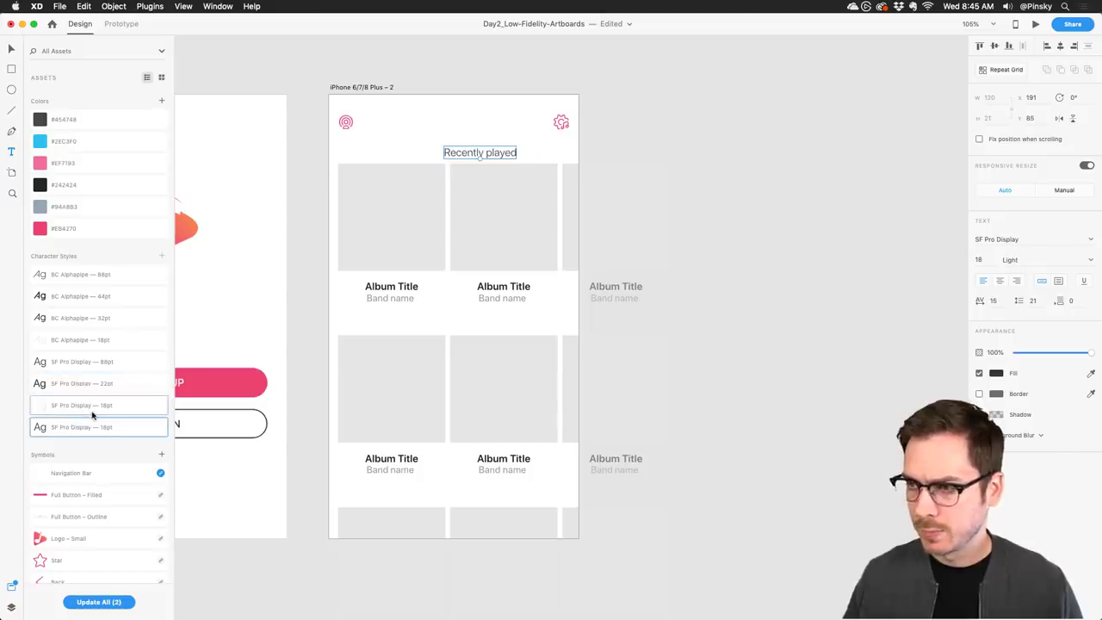
pyautogui.moveTo(506, 154); pyautogui.dragTo(479, 157)
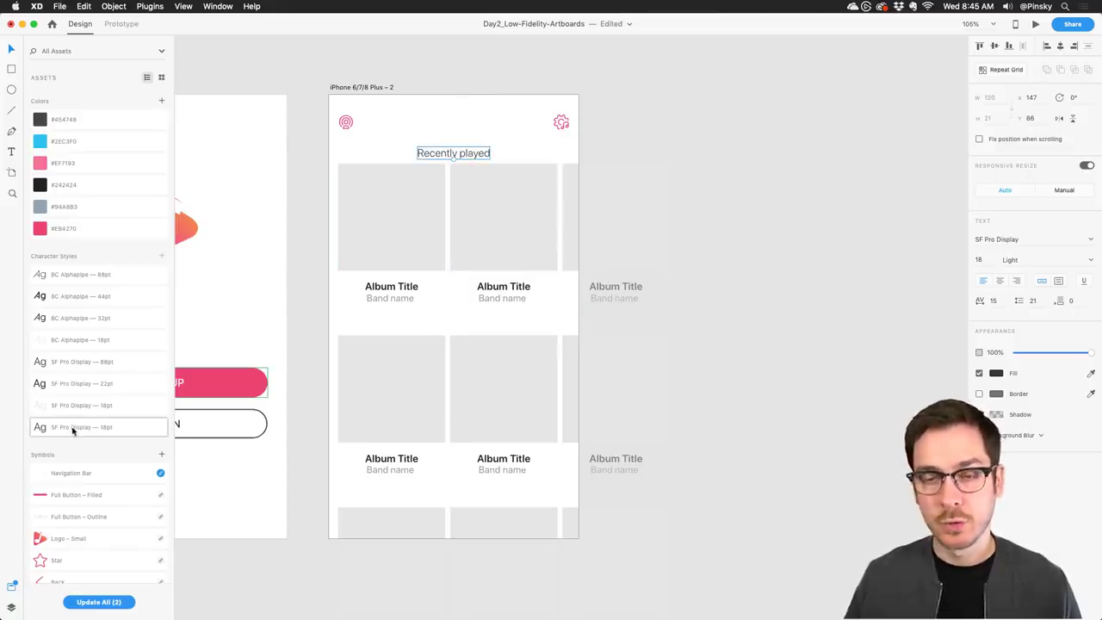
# Try Comic Sans MS as the font of the heading's text style.
pyautogui.rightClick(73, 431)
pyautogui.click(86, 442)
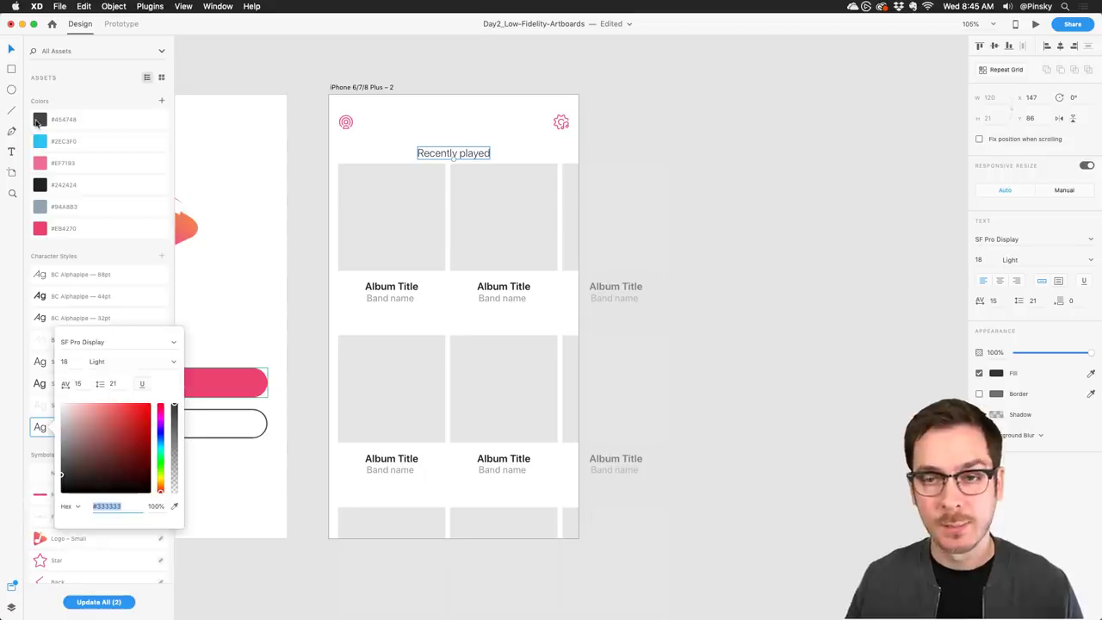
pyautogui.click(97, 342)
pyautogui.write('Comic Sans MS')
pyautogui.press('Return')
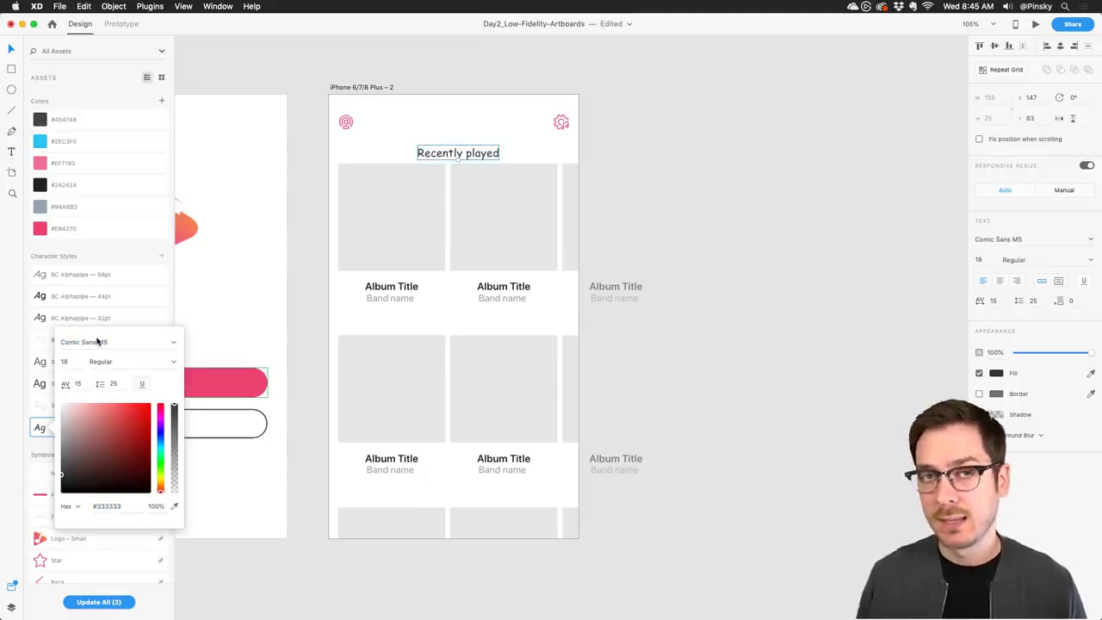
pyautogui.press('Escape')
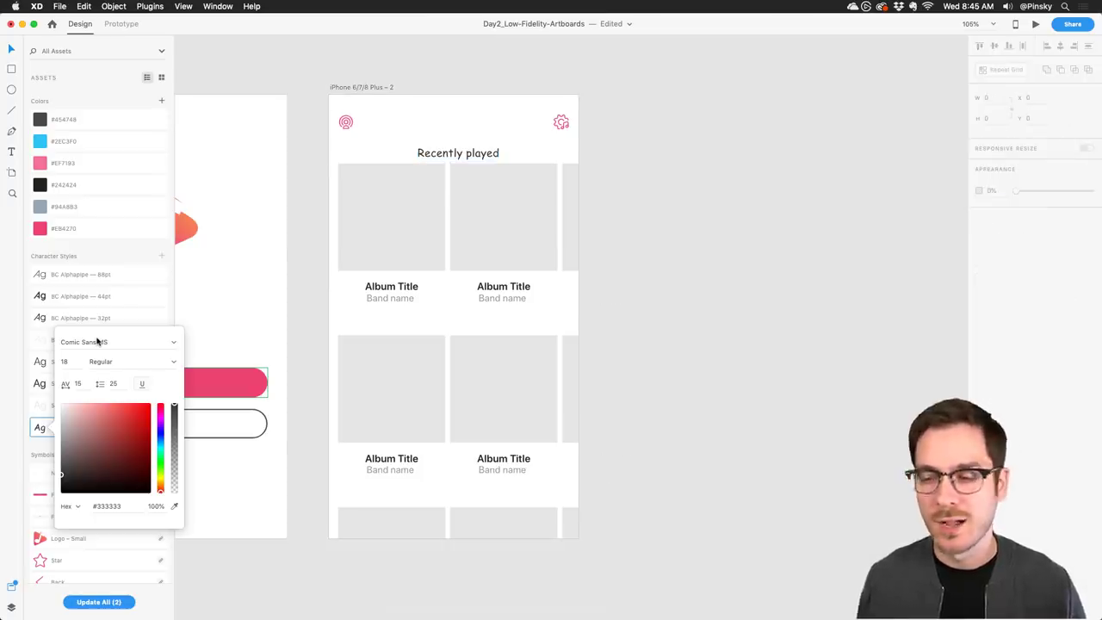
pyautogui.click(392, 51)
pyautogui.click(422, 151)
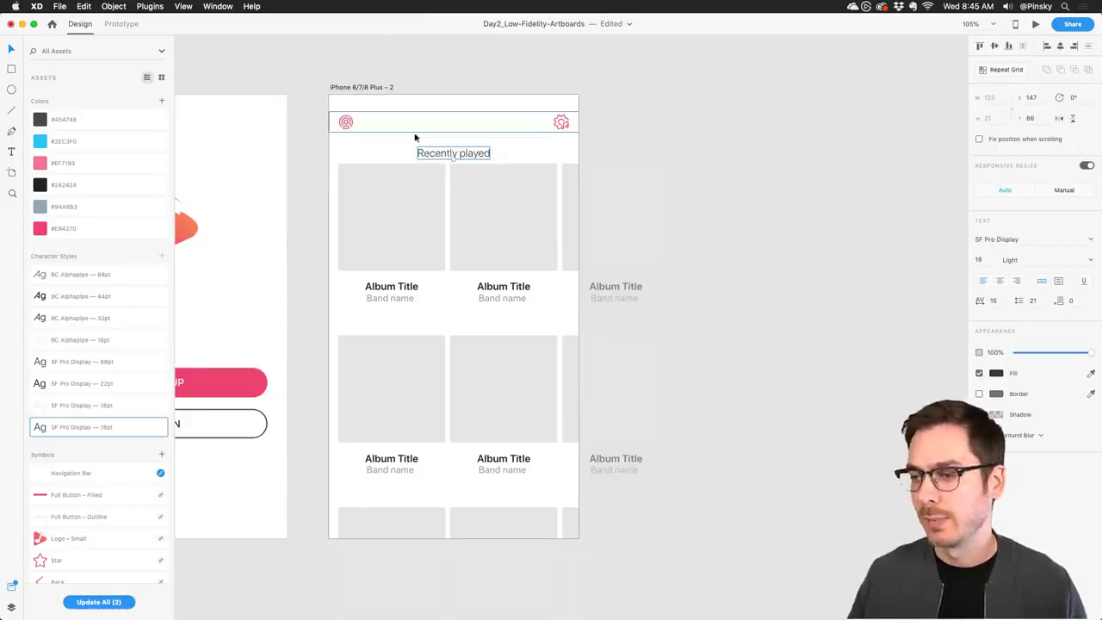
pyautogui.press('Escape')
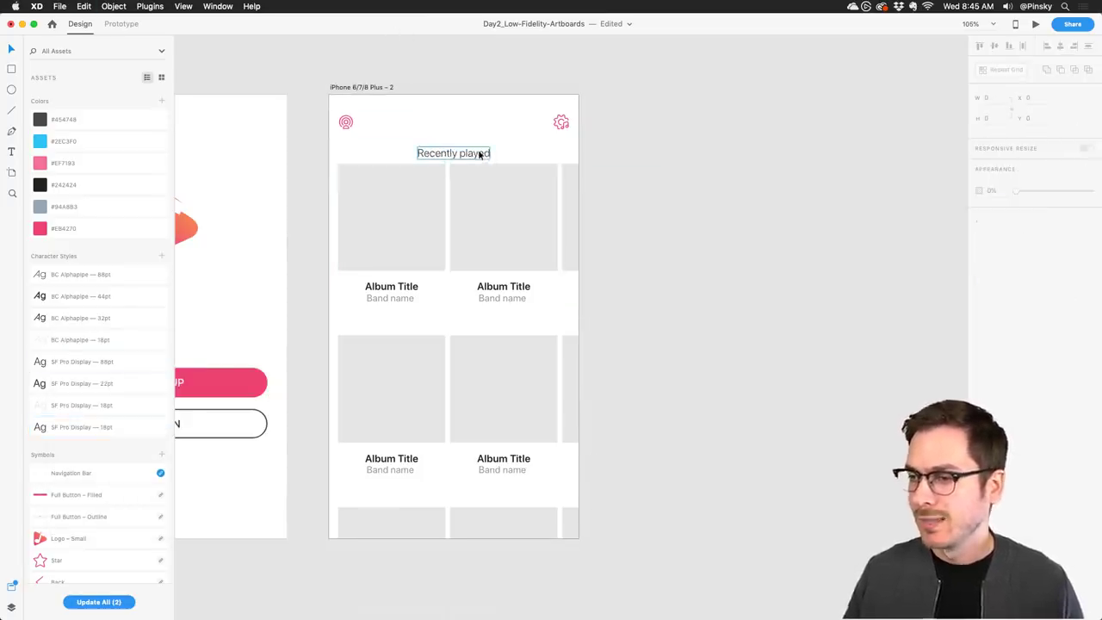
# Copy the heading above the second row, retitle it 'Just for you' and centre-align it.
pyautogui.moveTo(480, 155); pyautogui.dragTo(487, 323)
pyautogui.doubleClick(467, 325)
pyautogui.write('Just for you')
pyautogui.press('Escape')
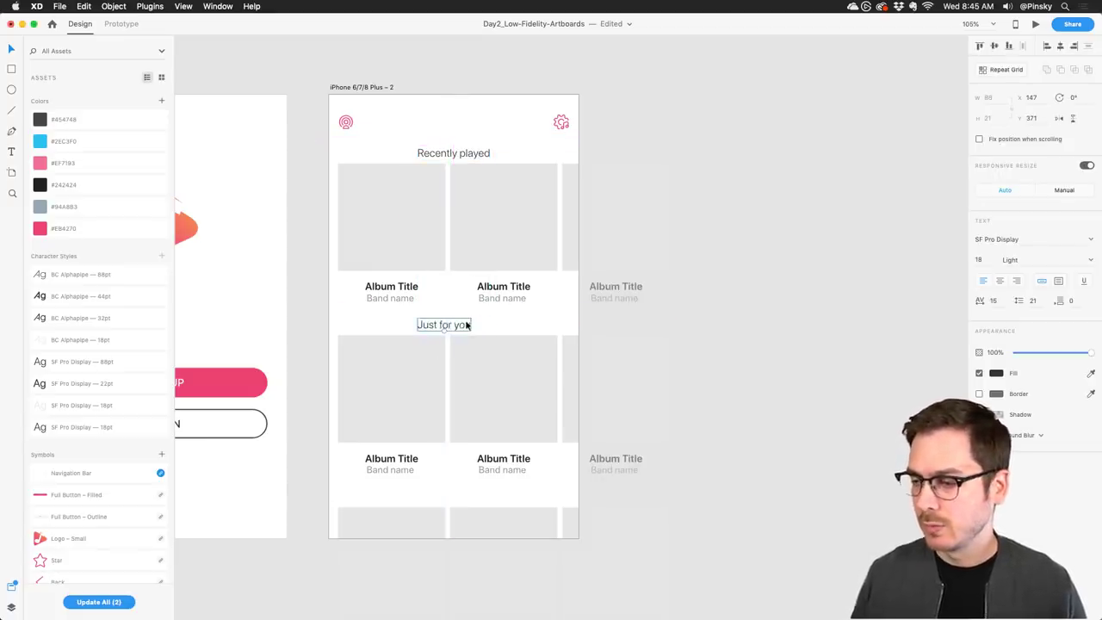
pyautogui.click(1003, 284)
# Duplicate the heading further down and begin retyping it as 'In the mood'.
pyautogui.moveTo(446, 323); pyautogui.dragTo(451, 499)
pyautogui.doubleClick(451, 497)
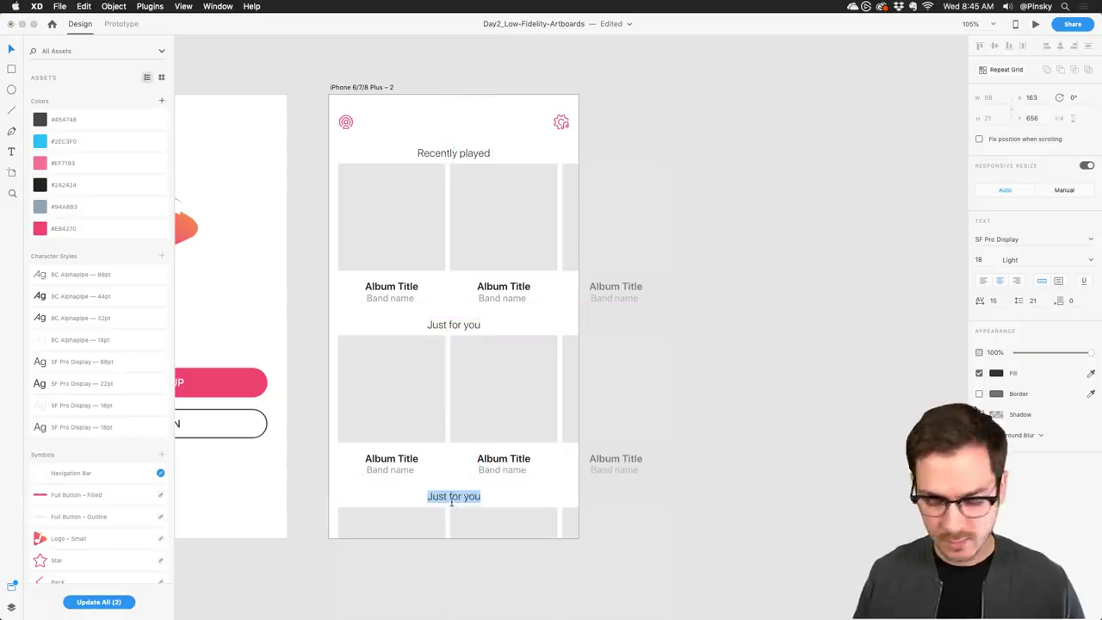
pyautogui.write('In the mo')
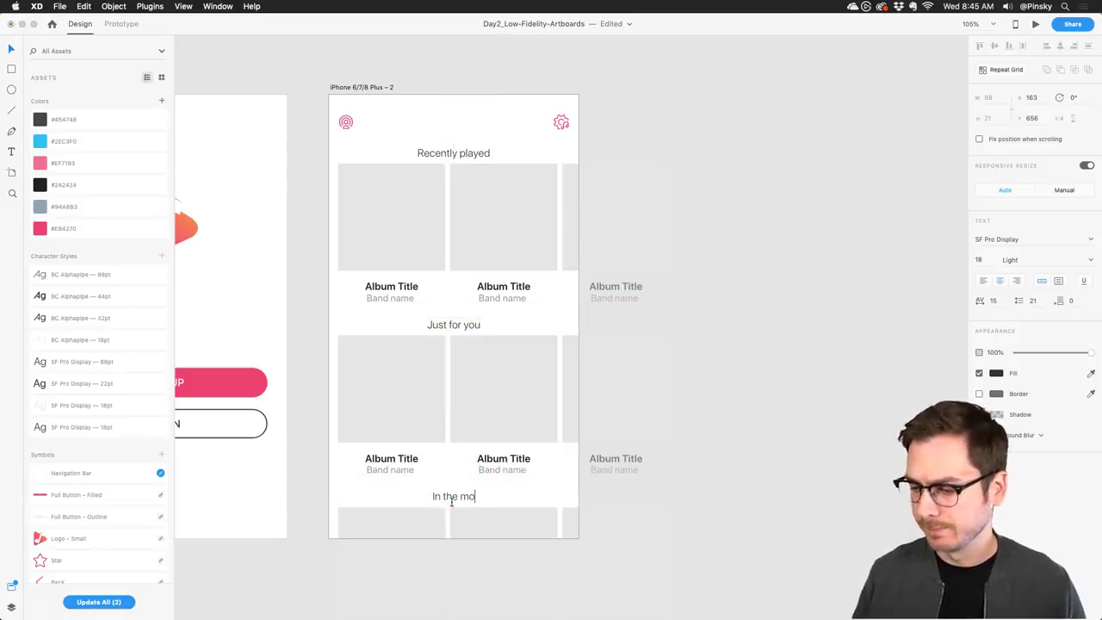
pyautogui.write('od')
# Finish the 'In the mood' heading and change the shared 18pt heading style to Medium weight.
pyautogui.press('Escape')
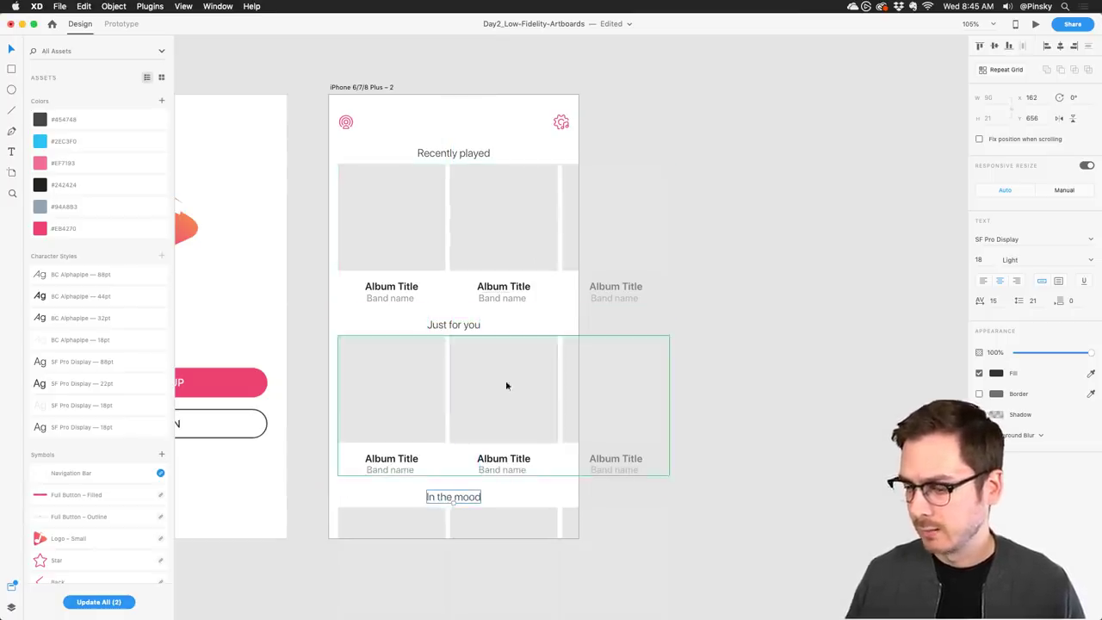
pyautogui.rightClick(90, 426)
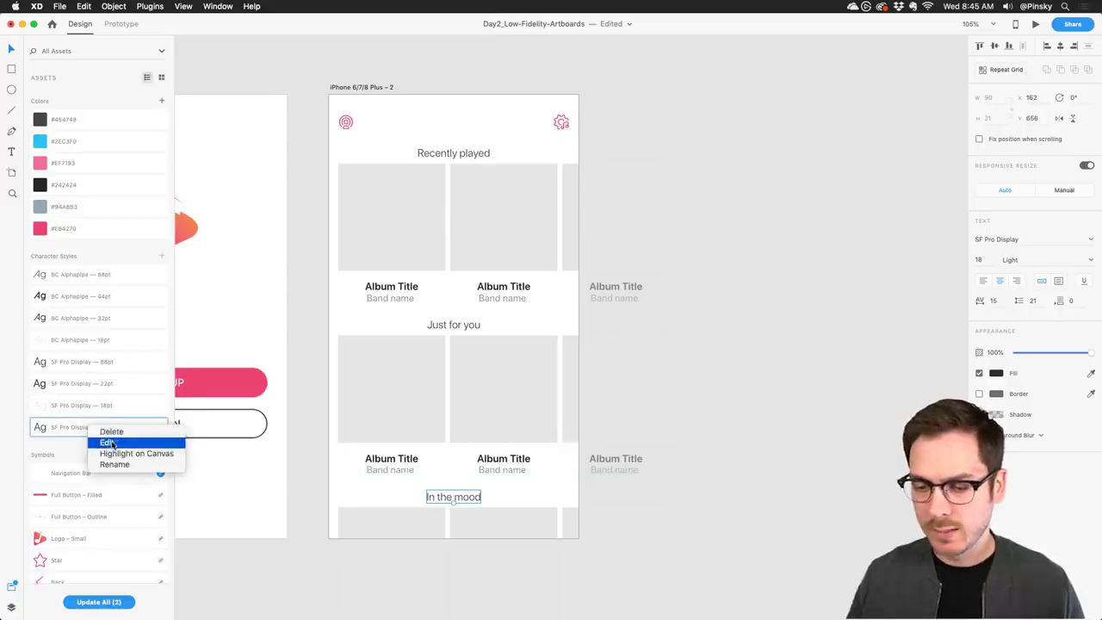
pyautogui.click(108, 443)
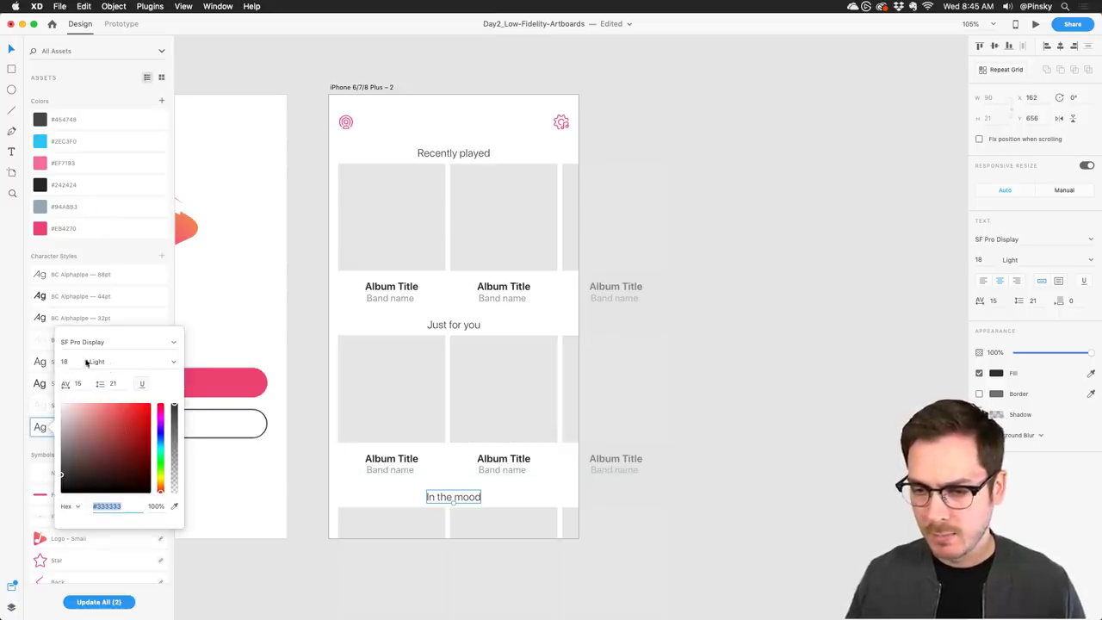
pyautogui.click(172, 361)
pyautogui.click(106, 440)
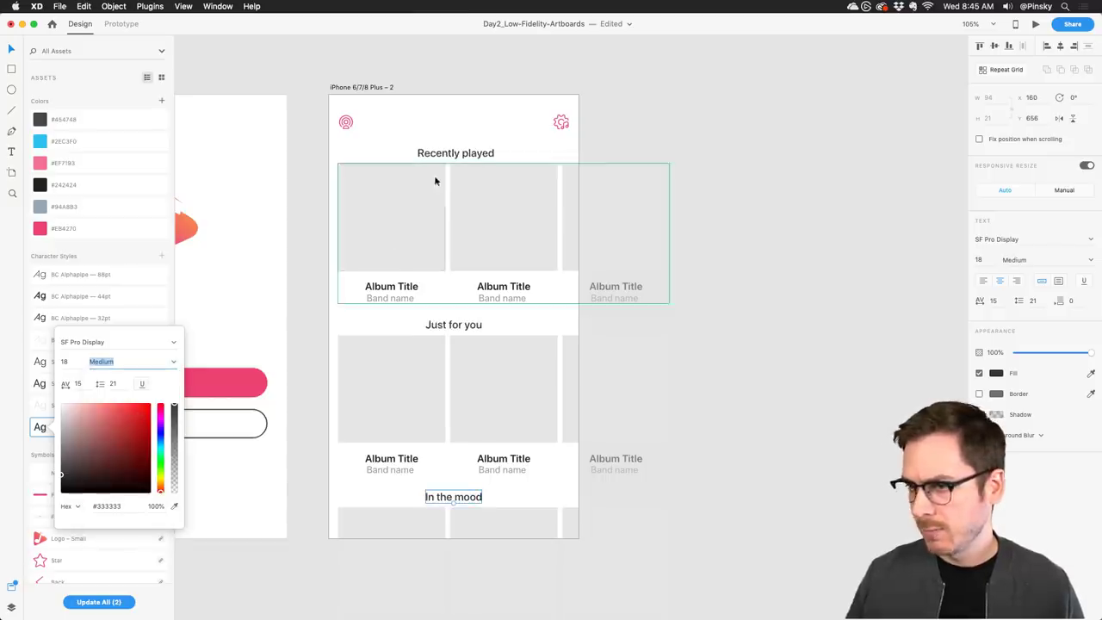
pyautogui.click(66, 362)
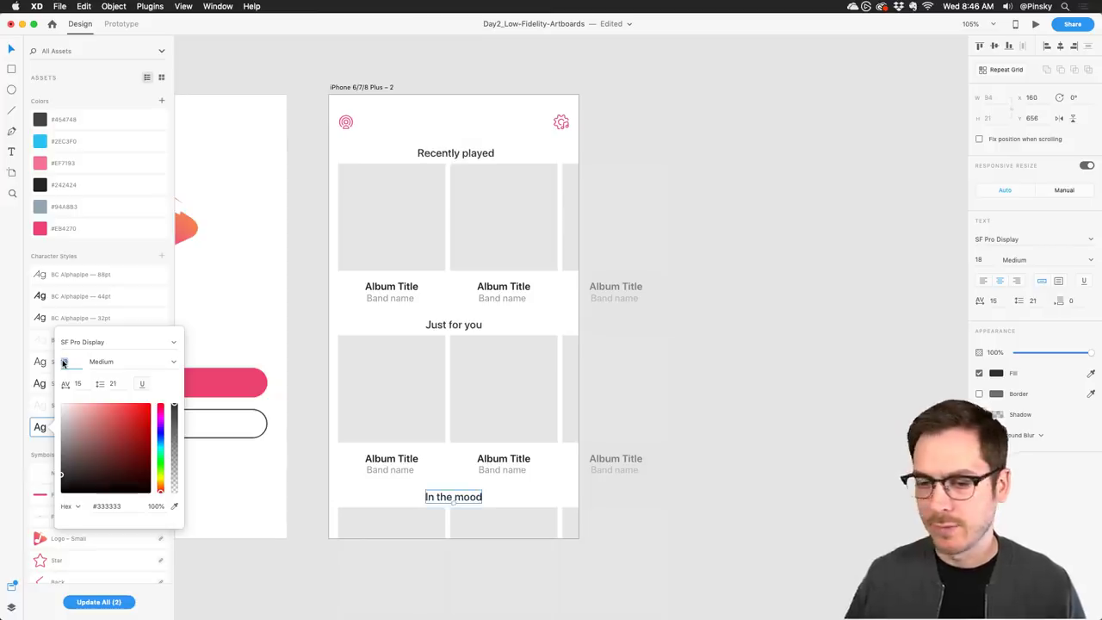
pyautogui.click(482, 121)
pyautogui.click(477, 157)
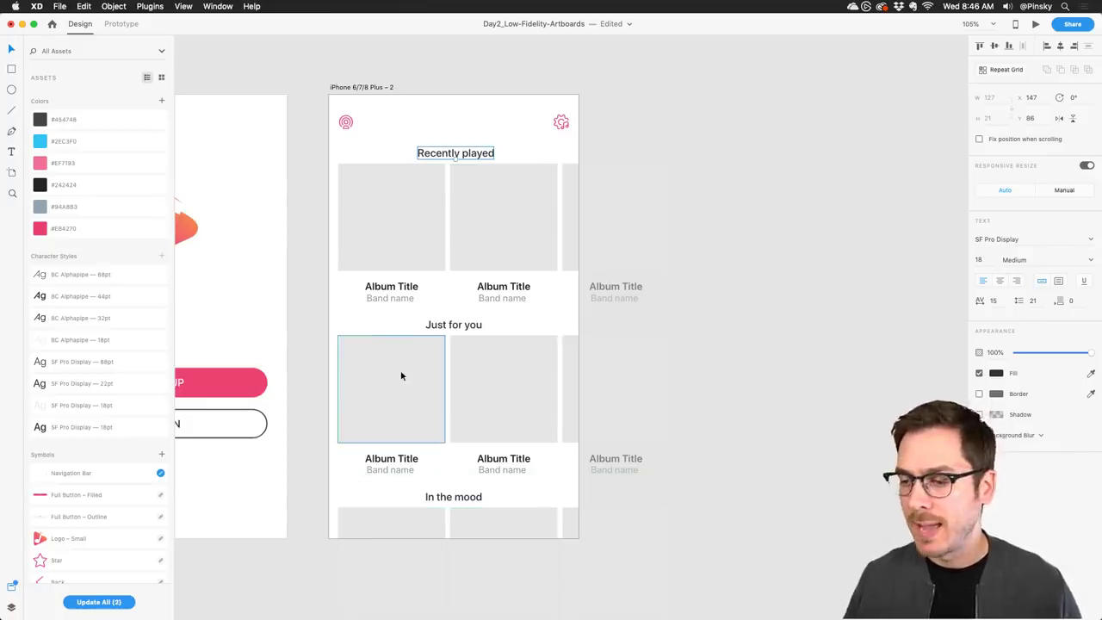
# Make the Day1 three-tab bar a symbol and place it at the Home artboard's bottom.
pyautogui.press('super+grave')
pyautogui.scroll(-5, 436, 322)
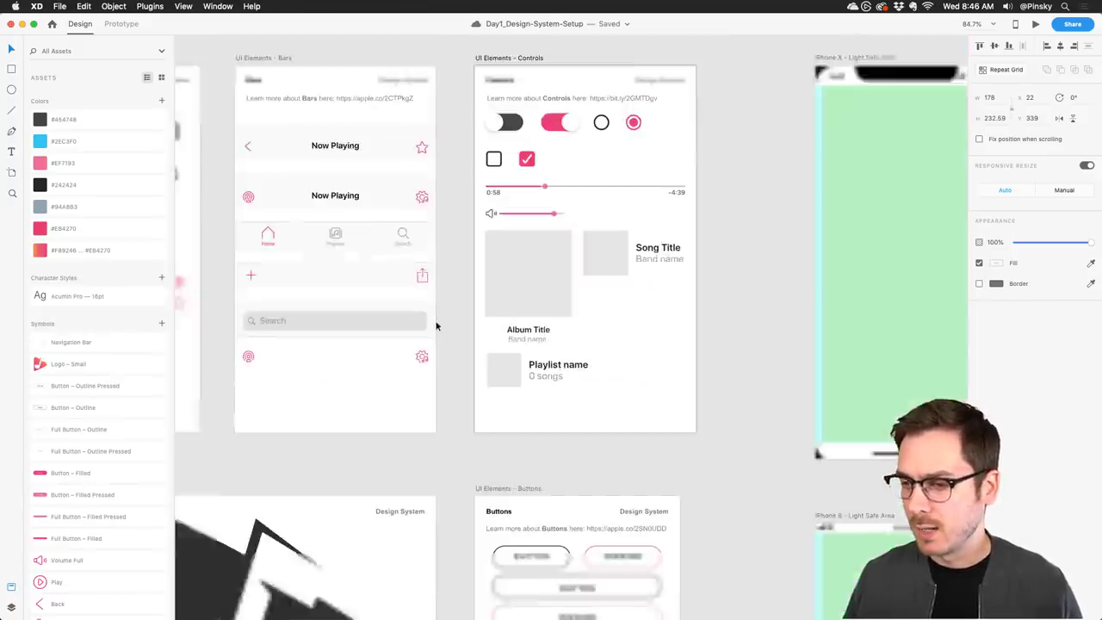
pyautogui.scroll(5, 388, 249)
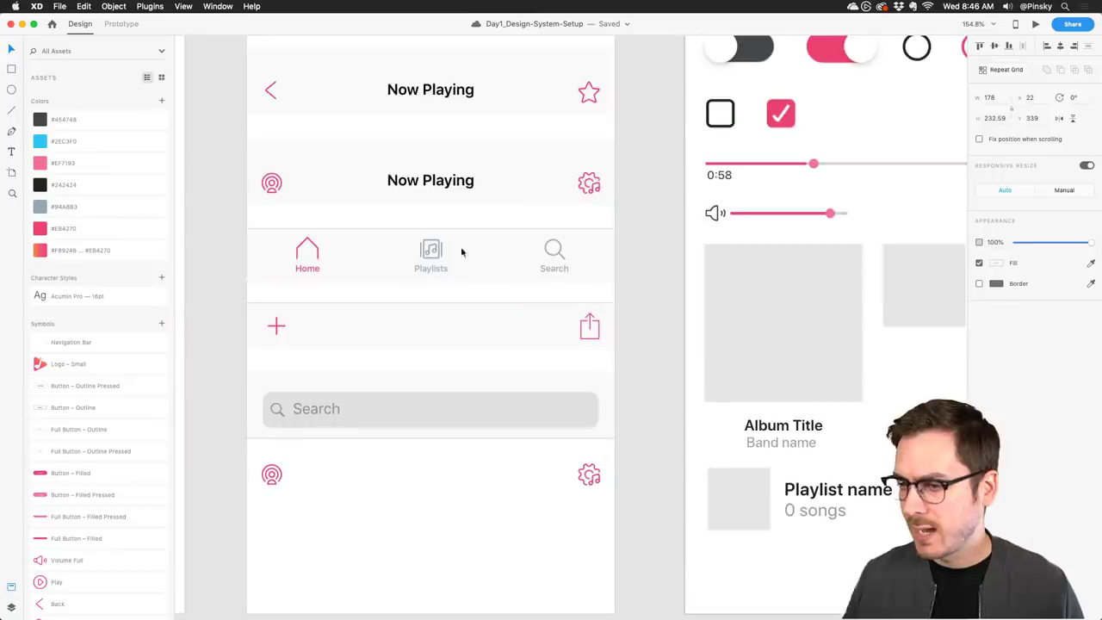
pyautogui.click(380, 247)
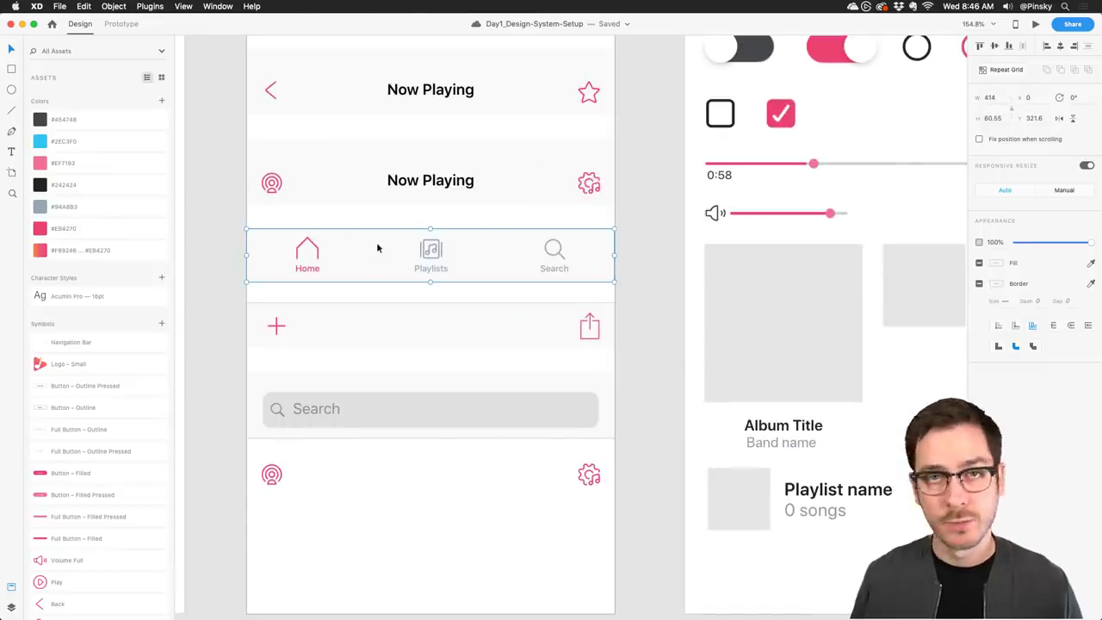
pyautogui.press('super+k')
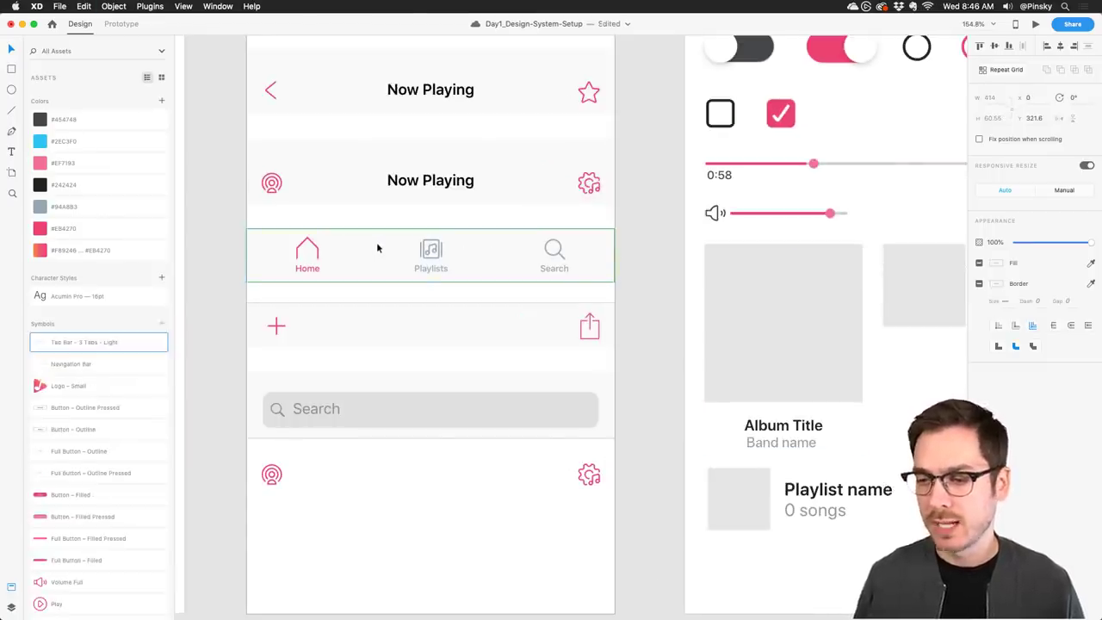
pyautogui.press('super+grave')
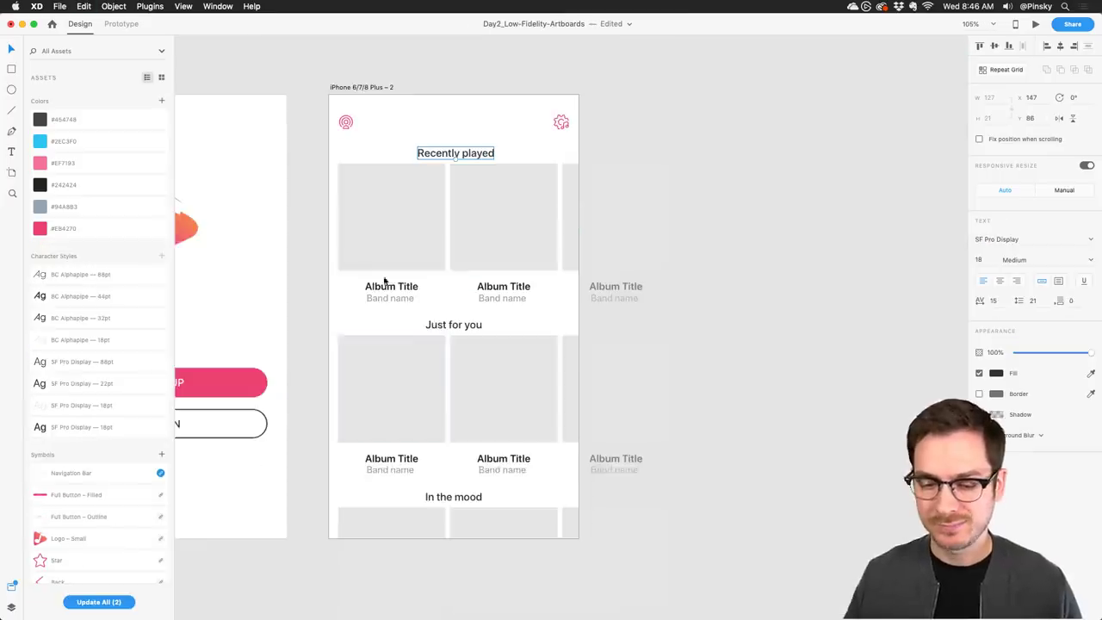
pyautogui.scroll(-2, 465, 344)
pyautogui.press('super+v')
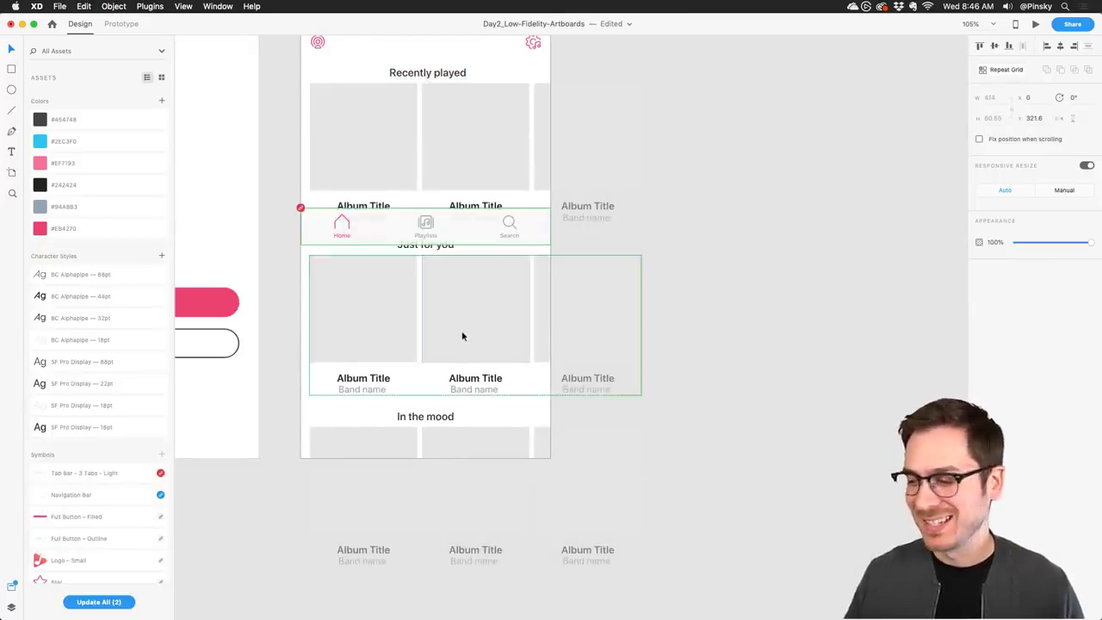
pyautogui.moveTo(467, 240); pyautogui.dragTo(462, 448)
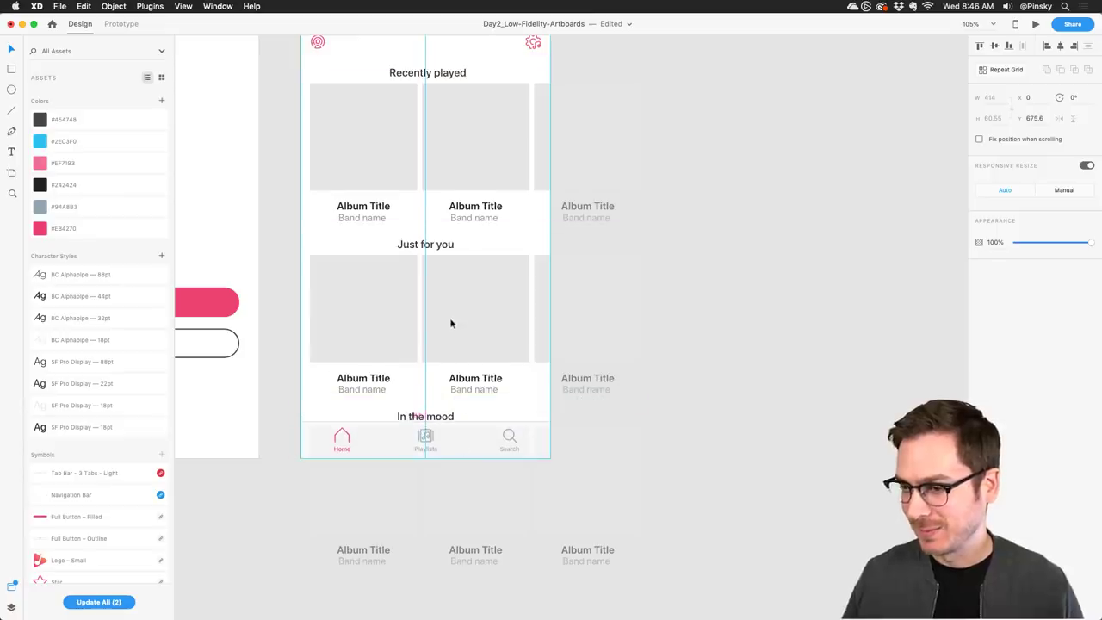
# Shift all the headings and album grids up about 13 px.
pyautogui.scroll(1, 456, 319)
pyautogui.click(559, 211)
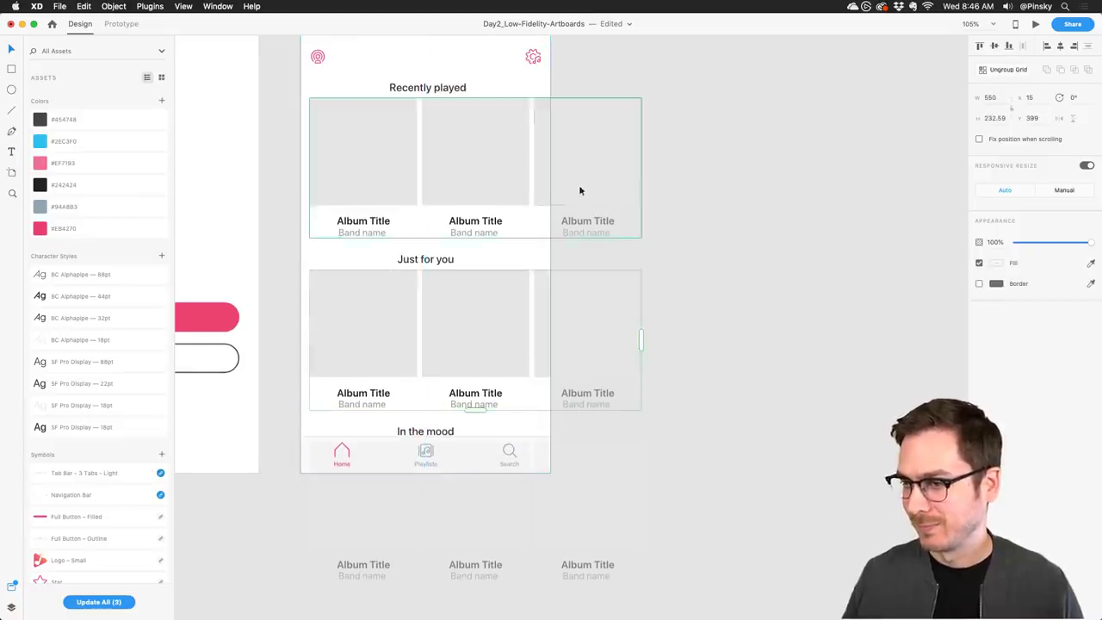
pyautogui.keyDown('shift'); pyautogui.click(447, 87); pyautogui.keyUp('shift')
pyautogui.keyDown('shift'); pyautogui.click(418, 257); pyautogui.keyUp('shift')
pyautogui.keyDown('shift'); pyautogui.click(405, 284); pyautogui.keyUp('shift')
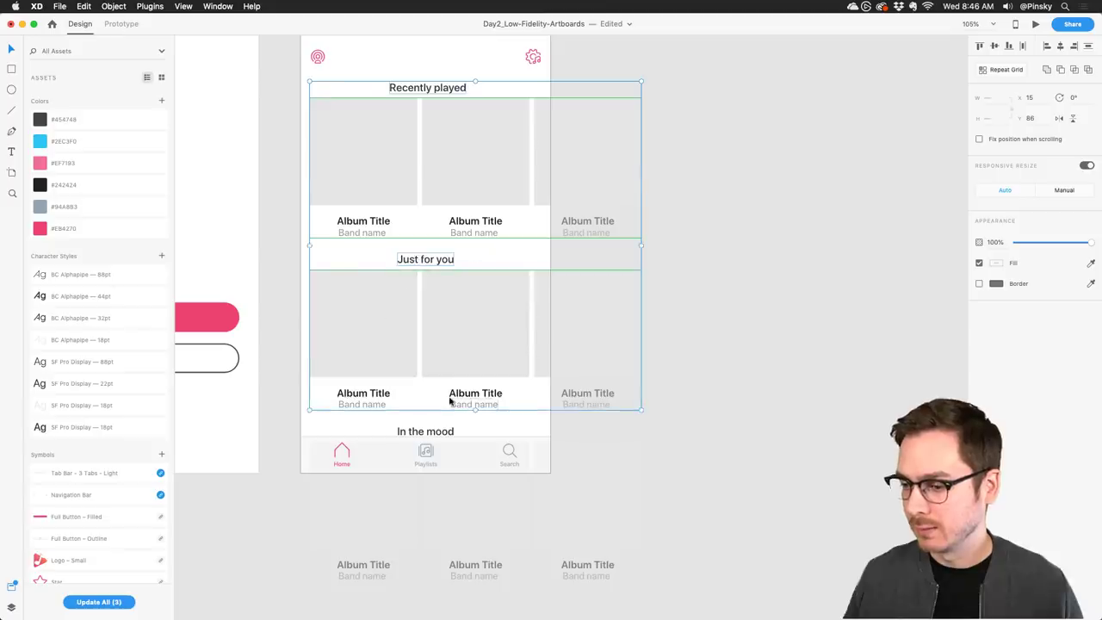
pyautogui.keyDown('shift'); pyautogui.click(437, 428); pyautogui.keyUp('shift')
pyautogui.moveTo(467, 328); pyautogui.dragTo(467, 319)
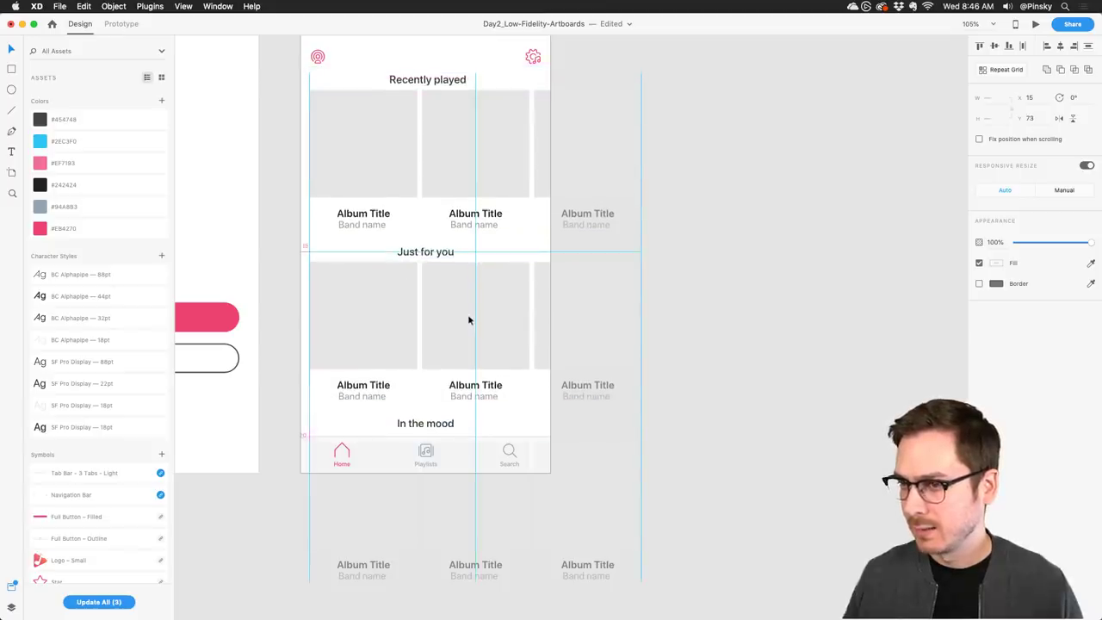
# Nudge the lower album grid and the 'In the mood' heading up a couple of pixels.
pyautogui.click(487, 522)
pyautogui.press('Up')
pyautogui.press('Up')
pyautogui.press('Up')
pyautogui.press('Up')
pyautogui.press('Up')
pyautogui.press('Up')
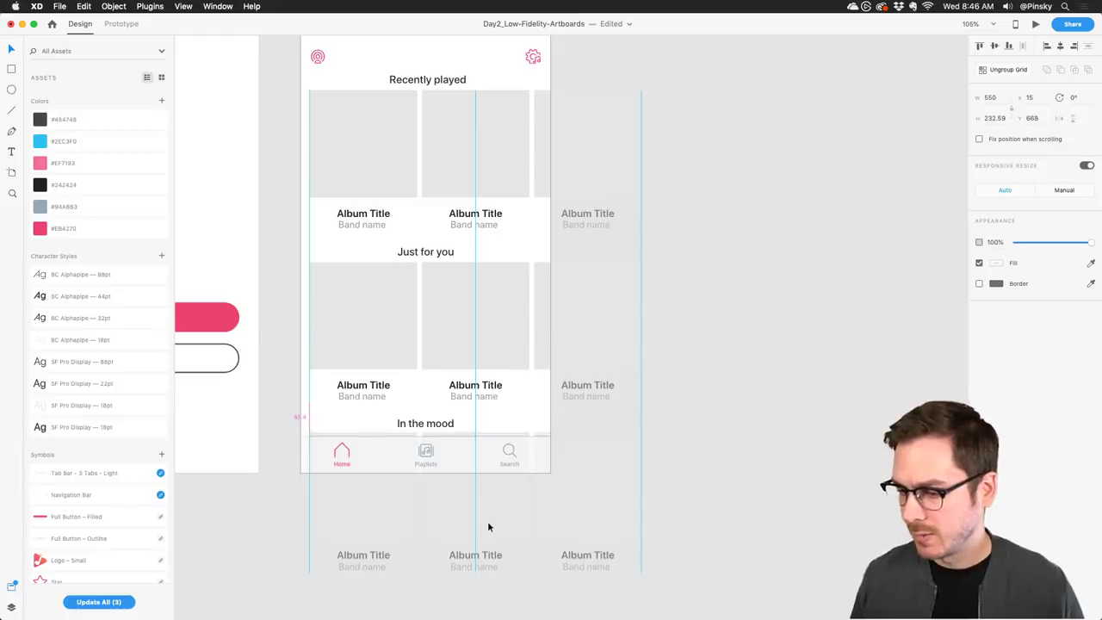
pyautogui.press('Up')
pyautogui.press('Up')
pyautogui.press('Up')
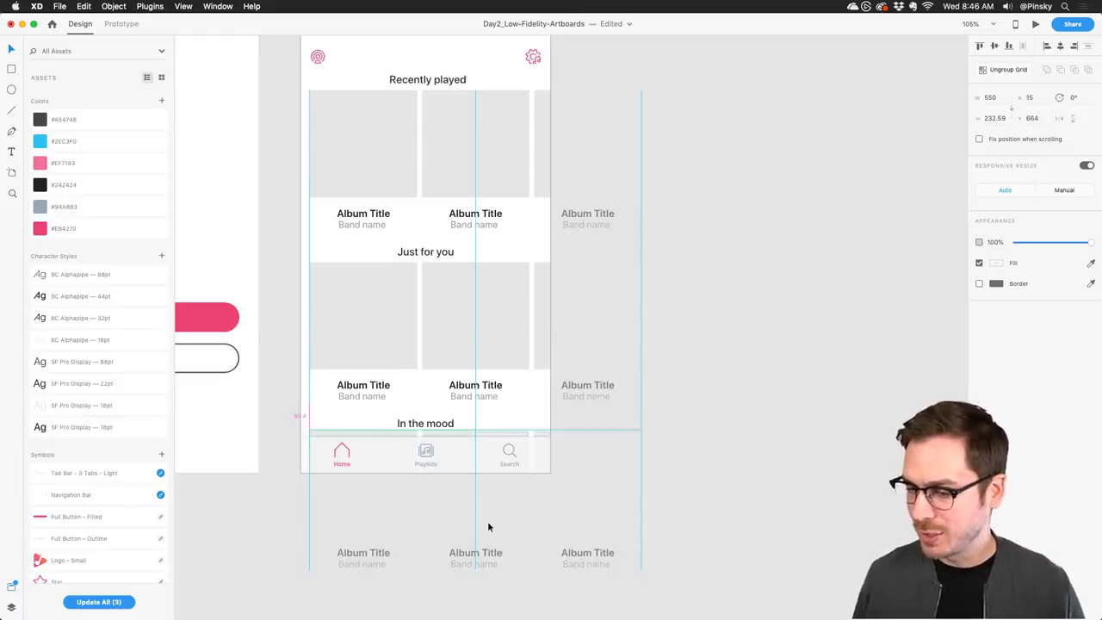
pyautogui.doubleClick(425, 422)
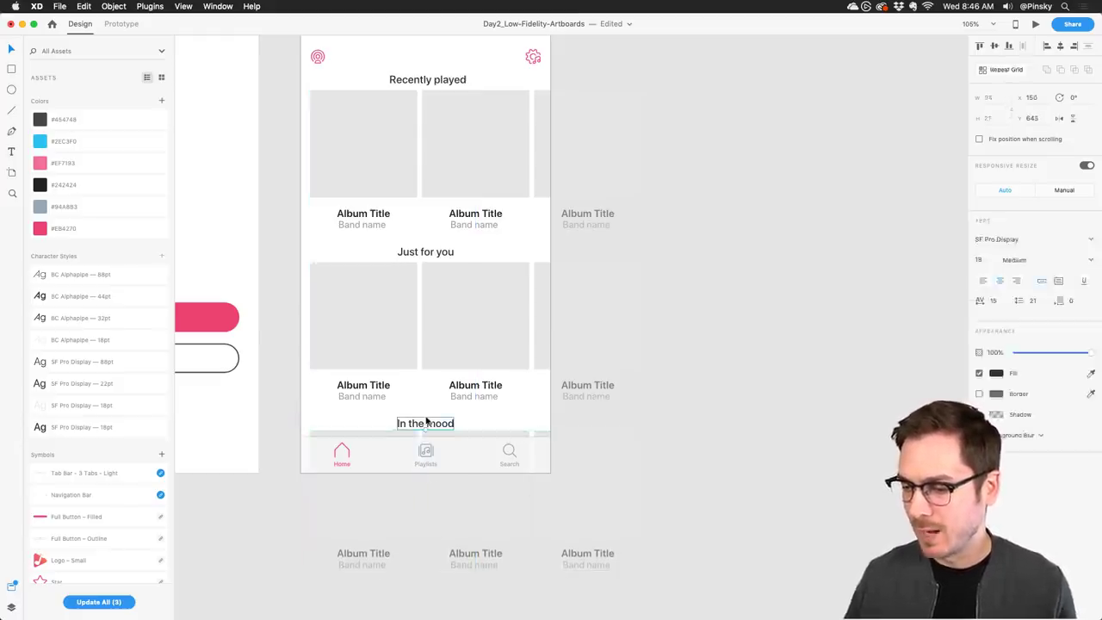
pyautogui.press('Up')
pyautogui.press('Up')
pyautogui.press('Up')
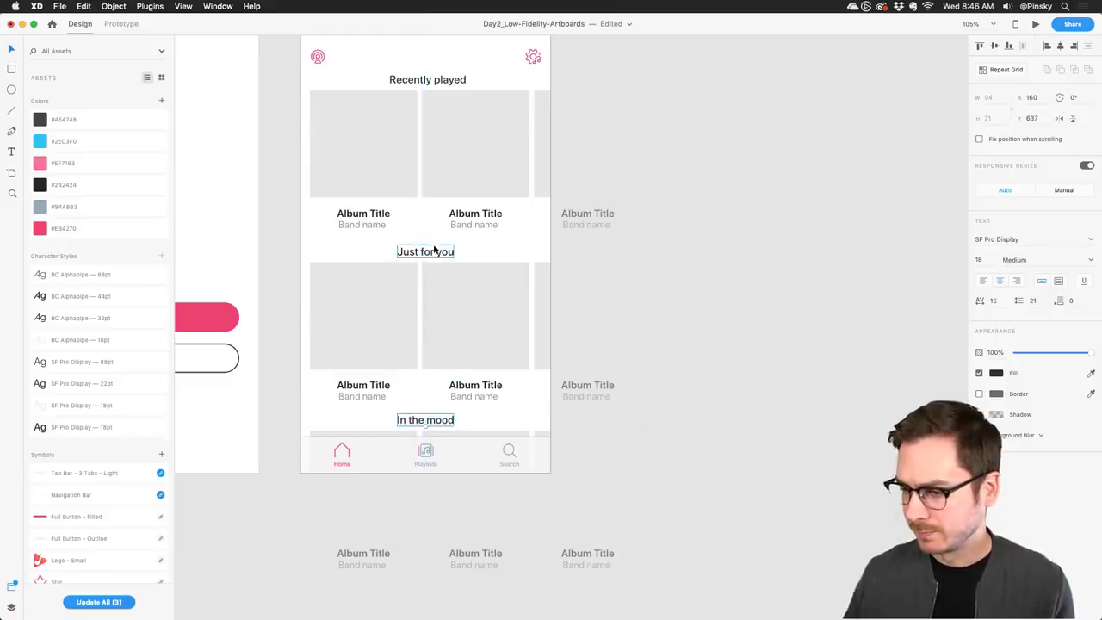
pyautogui.press('Up')
pyautogui.scroll(-3, 435, 251)
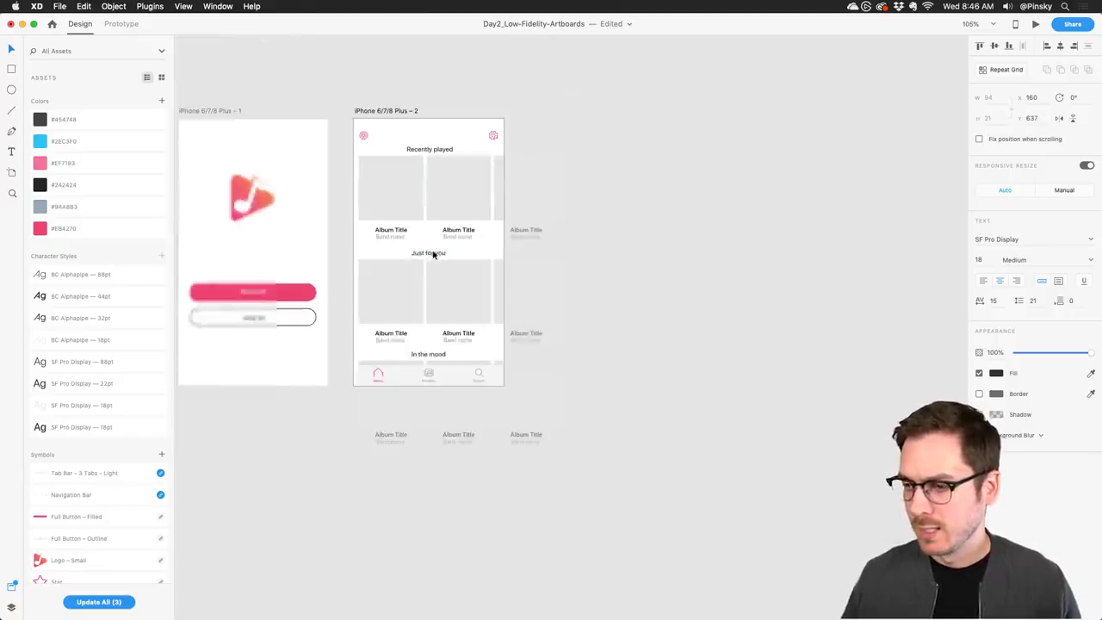
pyautogui.moveTo(447, 166); pyautogui.dragTo(442, 172)
# Duplicate the Home artboard below as iPhone 6/7/8 Plus – 3.
pyautogui.click(642, 158)
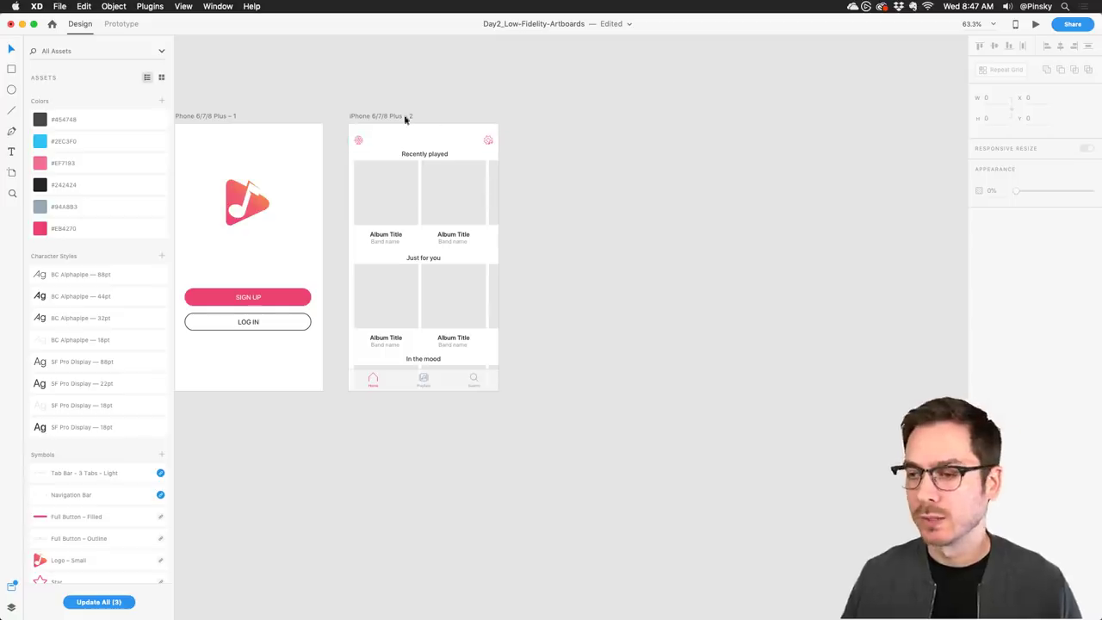
pyautogui.moveTo(398, 115); pyautogui.dragTo(392, 405)
pyautogui.scroll(-4, 554, 257)
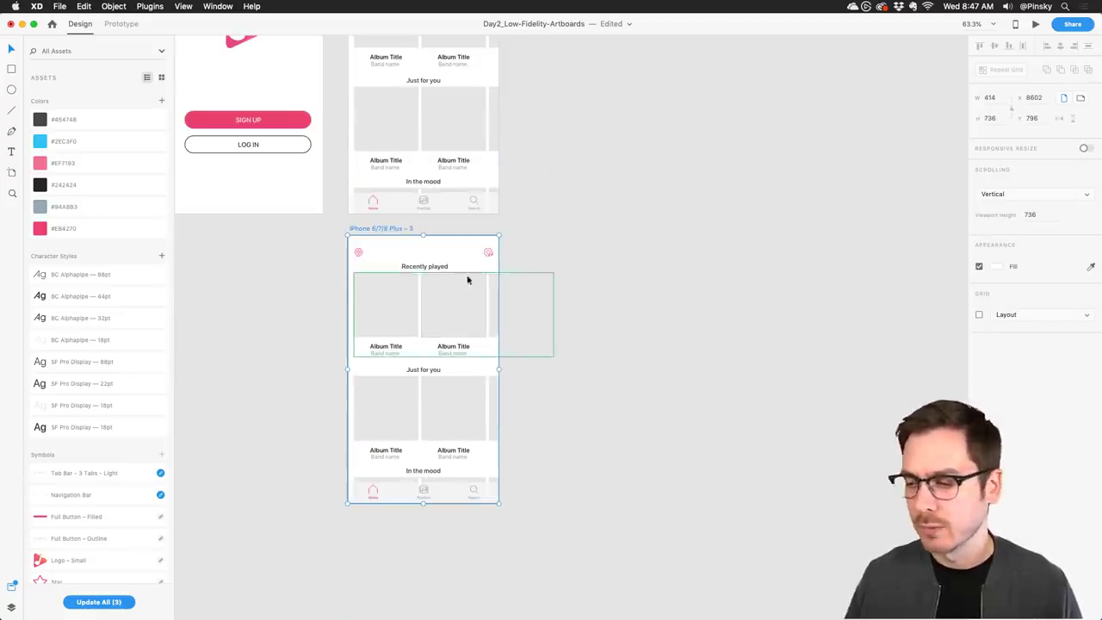
# Slide the copy's Recently played album row left to show a scrolled state.
pyautogui.click(452, 303)
pyautogui.scroll(3, 452, 303)
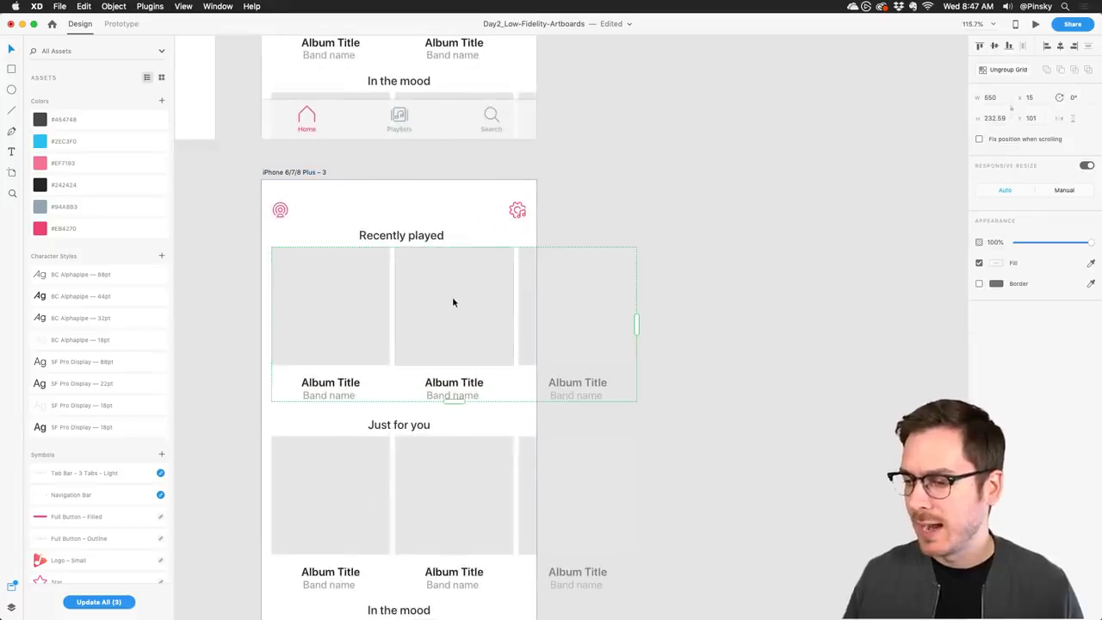
pyautogui.moveTo(468, 294); pyautogui.dragTo(356, 285)
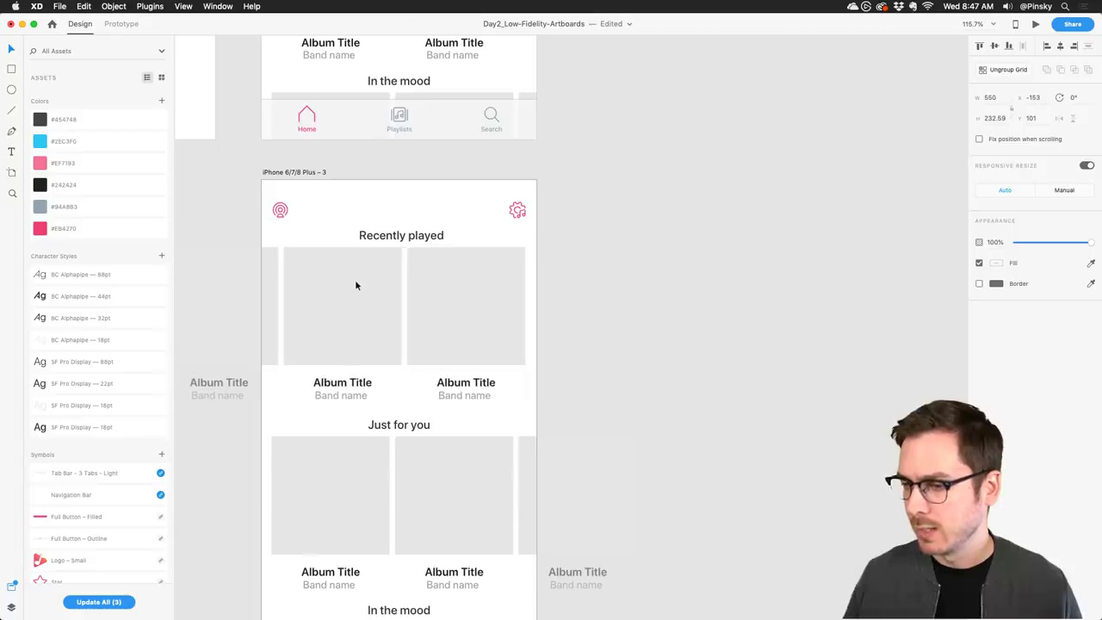
pyautogui.scroll(-5, 355, 285)
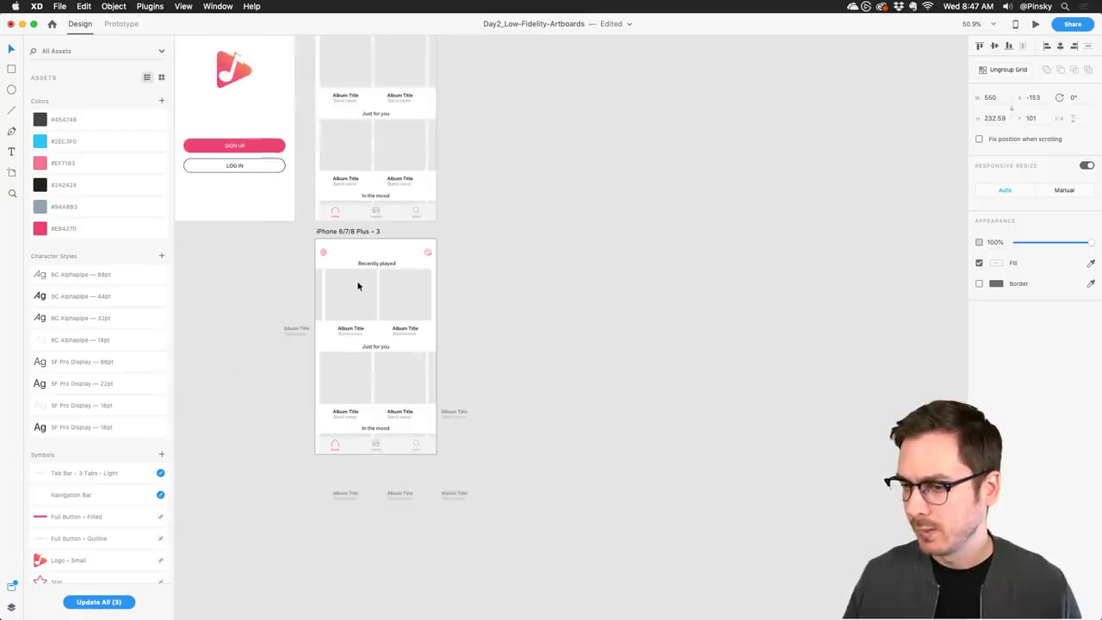
pyautogui.click(525, 267)
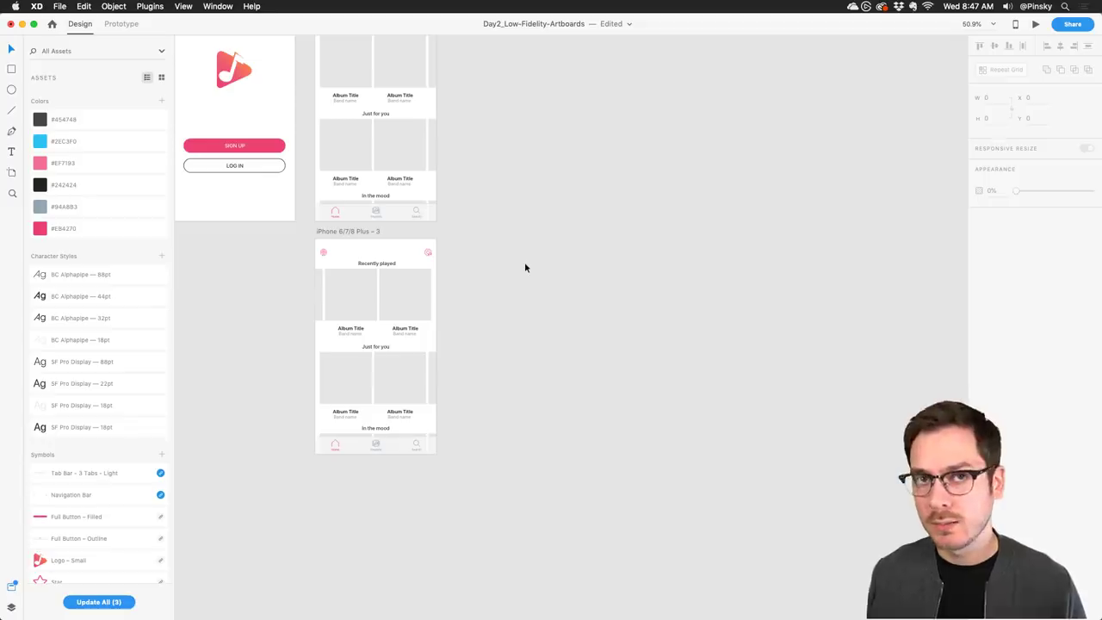
pyautogui.scroll(2, 514, 265)
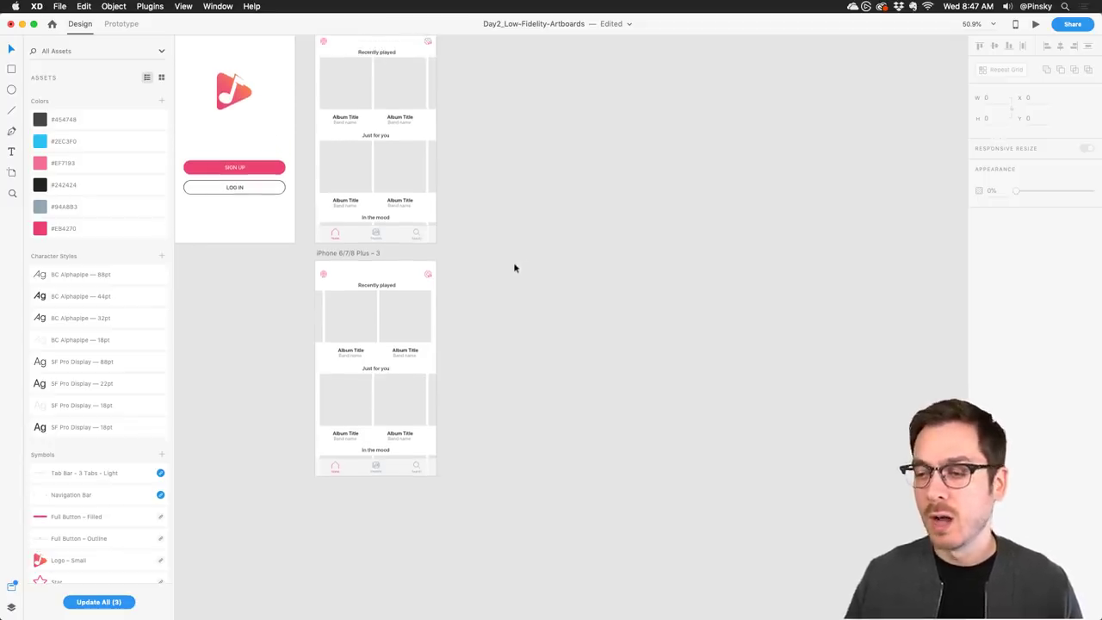
pyautogui.click(342, 116)
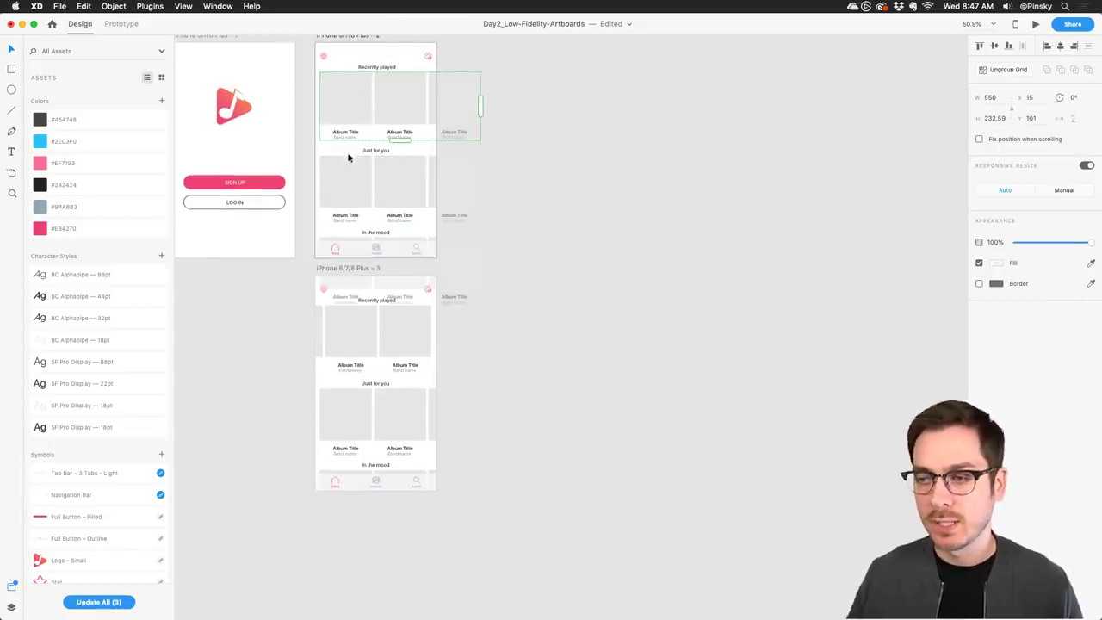
pyautogui.click(367, 337)
pyautogui.click(566, 330)
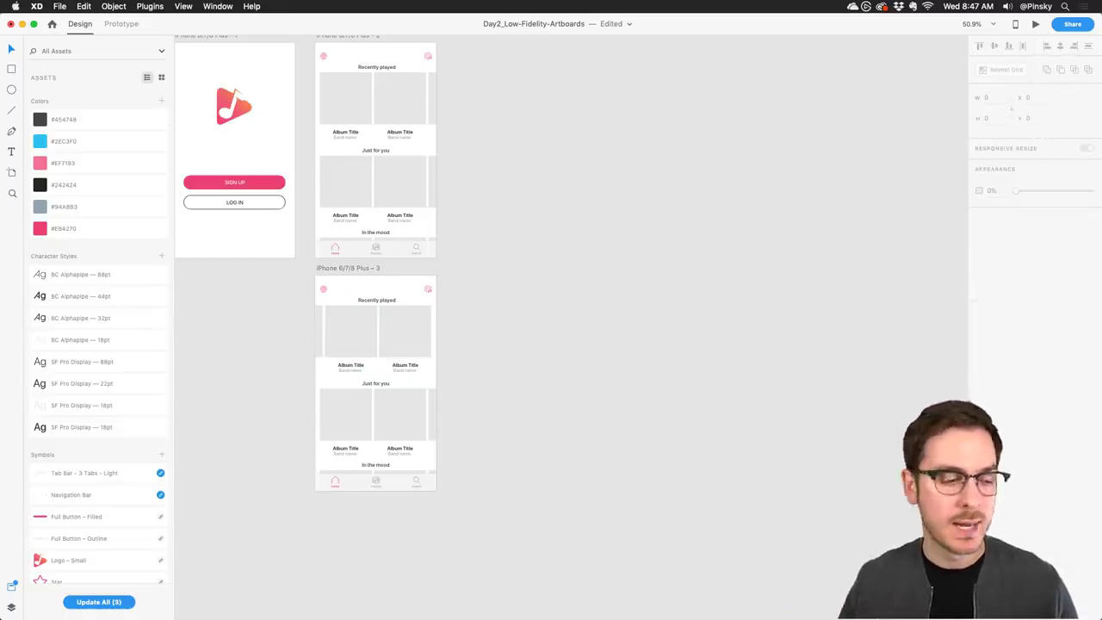
# Add a new iPhone artboard, iPhone 6/7/8 Plus – 4, beside the Home screen.
pyautogui.scroll(4, 499, 207)
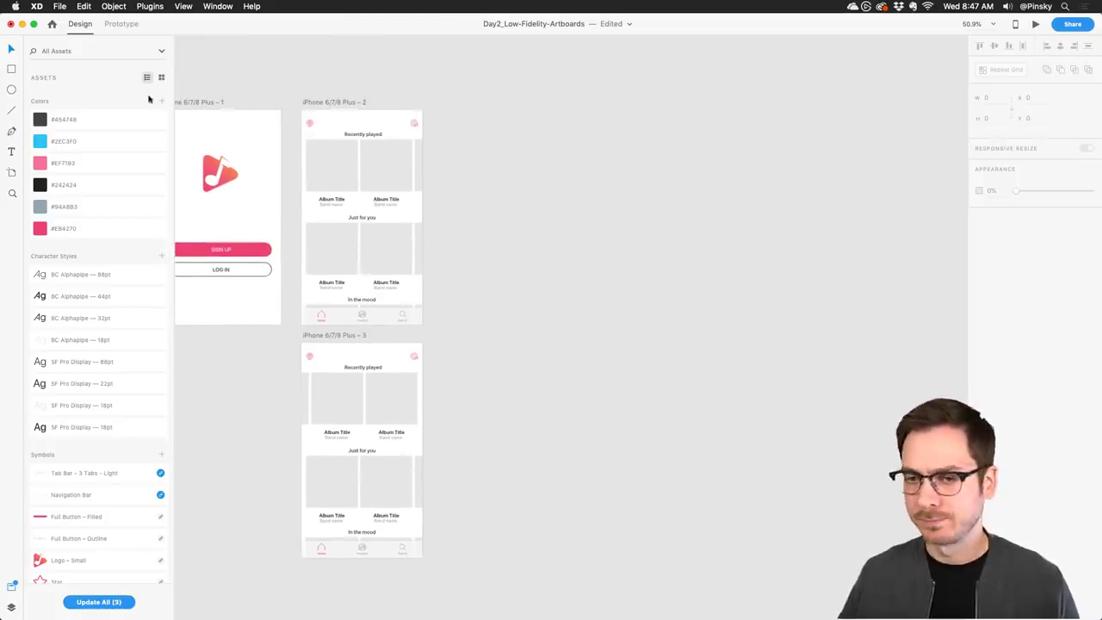
pyautogui.click(12, 172)
pyautogui.click(443, 148)
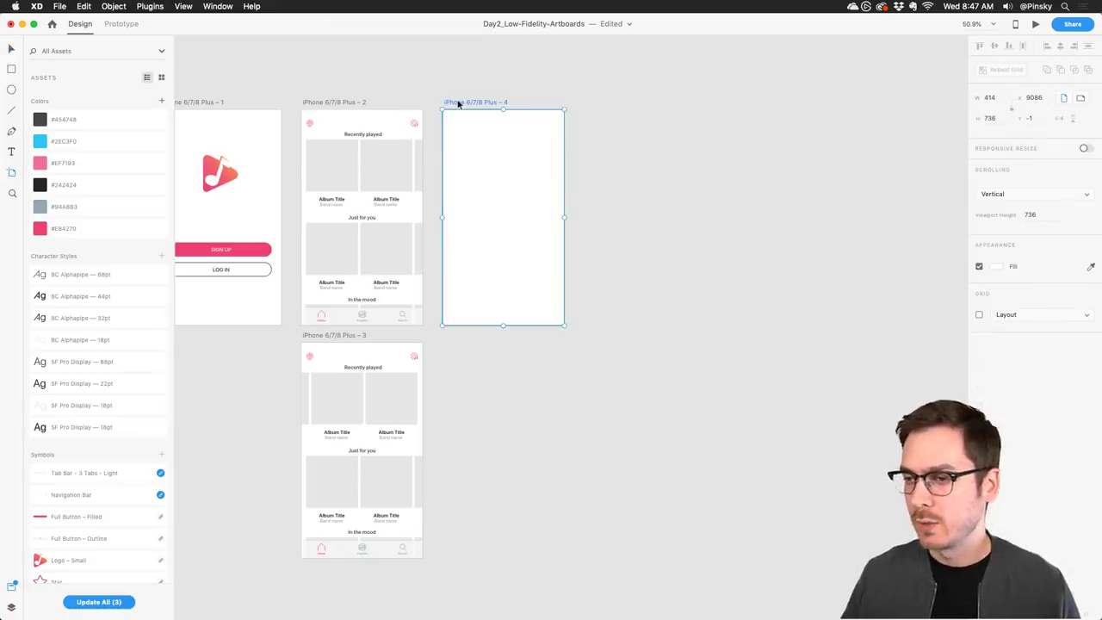
# Paste the Home screen's navigation bar and tab bar into the new artboard.
pyautogui.click(310, 120)
pyautogui.click(494, 133)
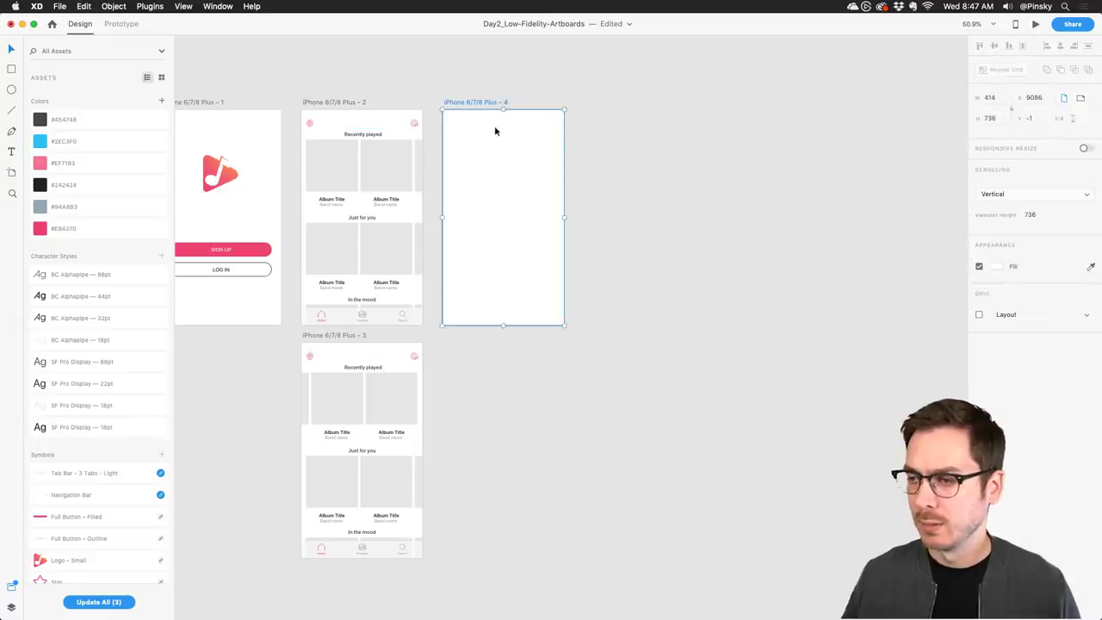
pyautogui.hotkey('ctrl', 'v')
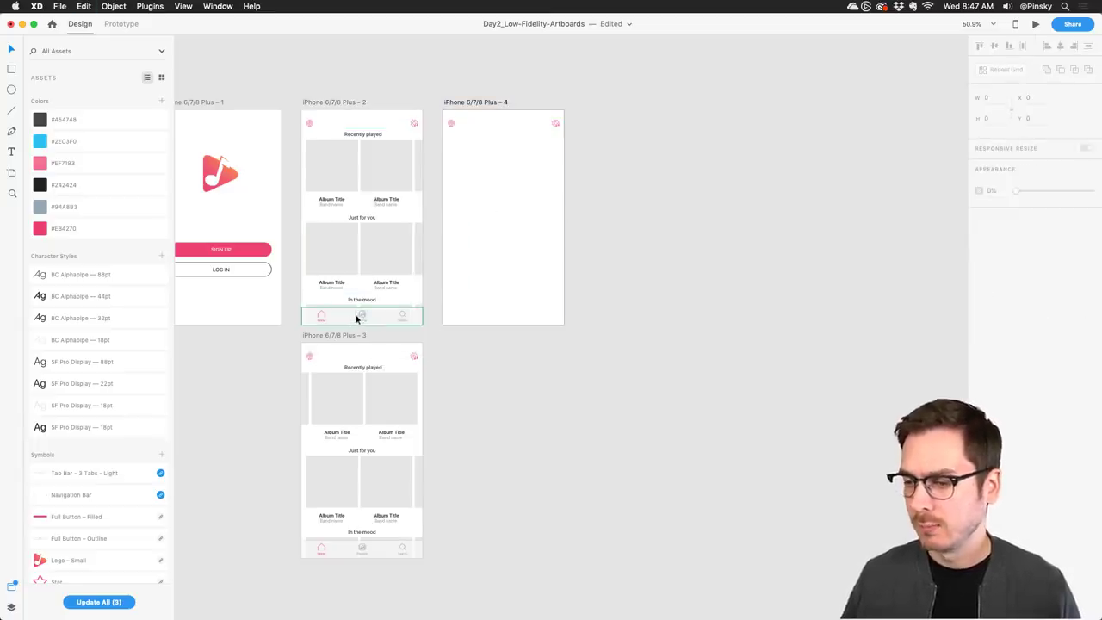
pyautogui.click(357, 317)
pyautogui.click(512, 303)
pyautogui.hotkey('ctrl', 'v')
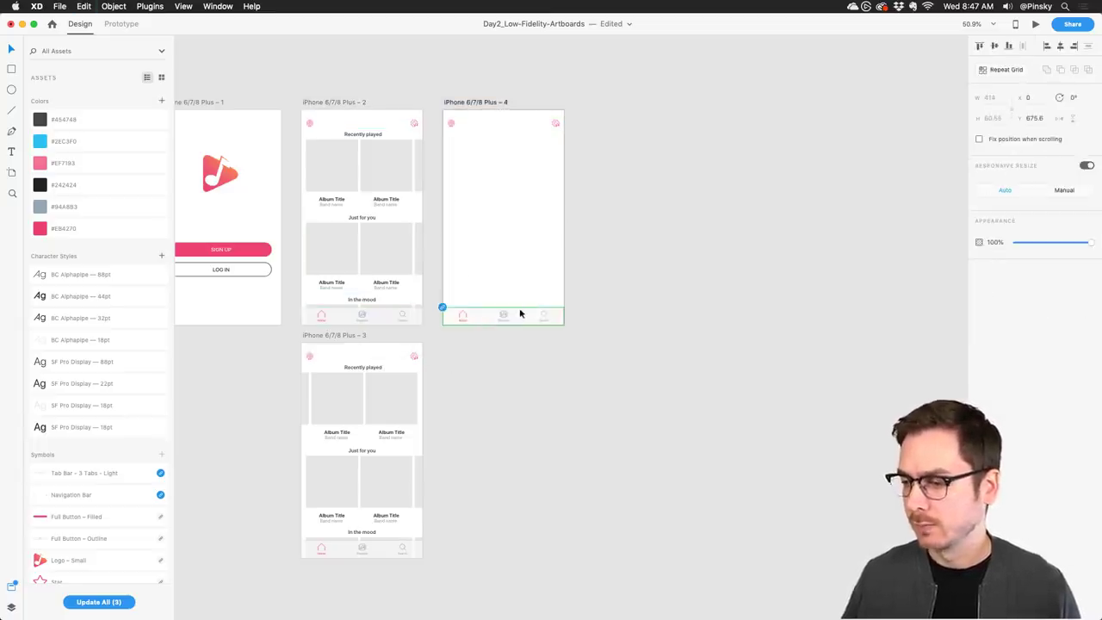
pyautogui.scroll(3, 520, 308)
pyautogui.scroll(2, 514, 217)
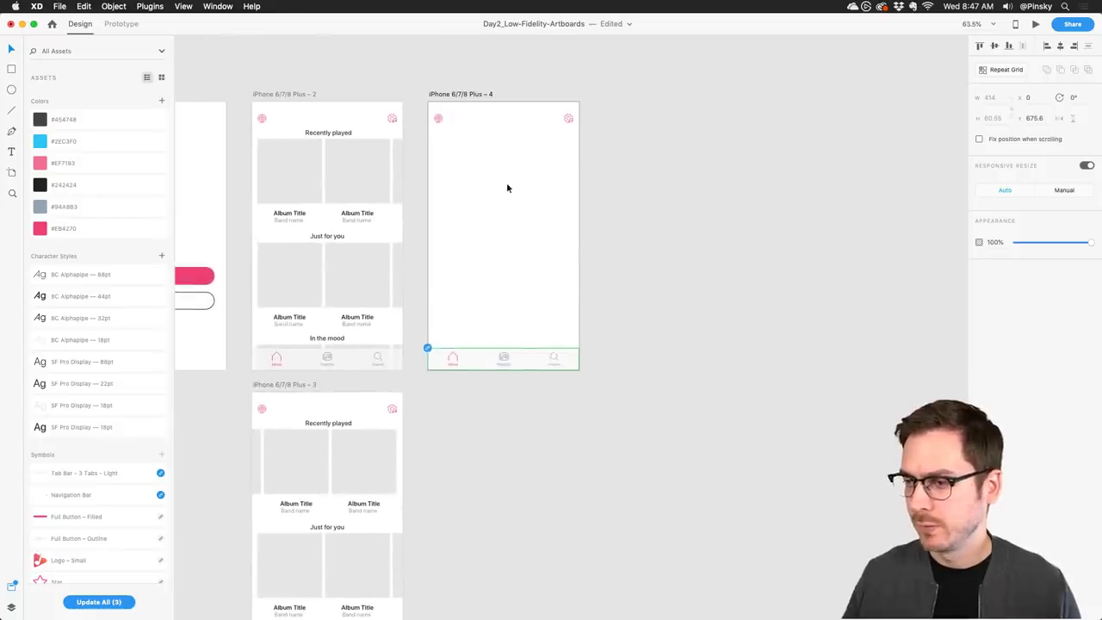
pyautogui.click(471, 304)
pyautogui.hscroll(-1, 465, 195)
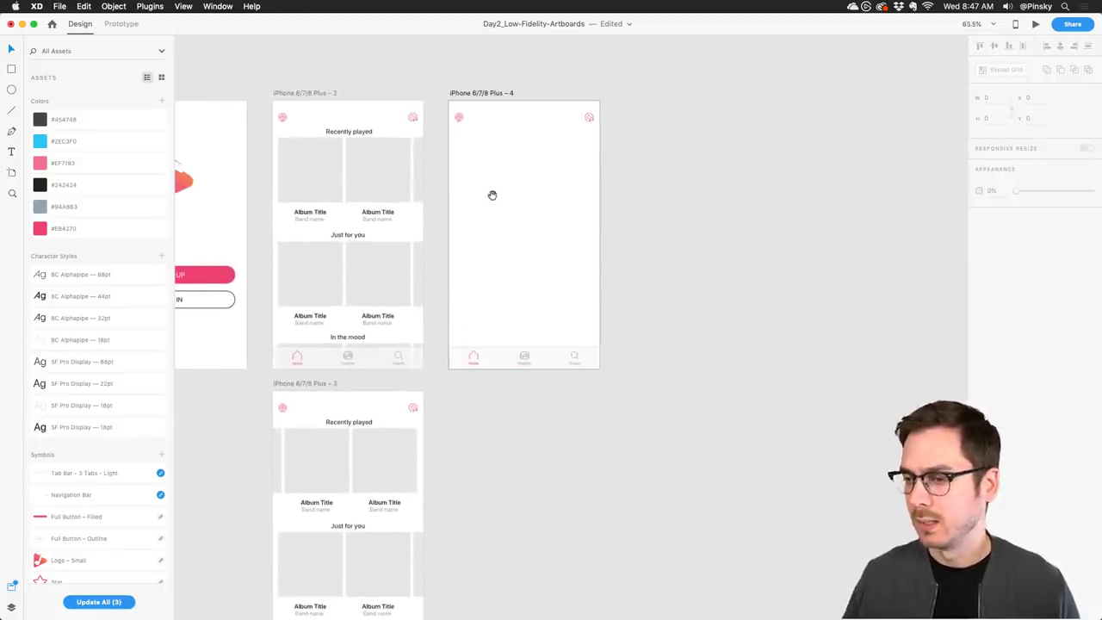
# Bring the Playlist name component from the Day1 design system to the top of artboard 4.
pyautogui.press('super+grave')
pyautogui.scroll(-5, 522, 312)
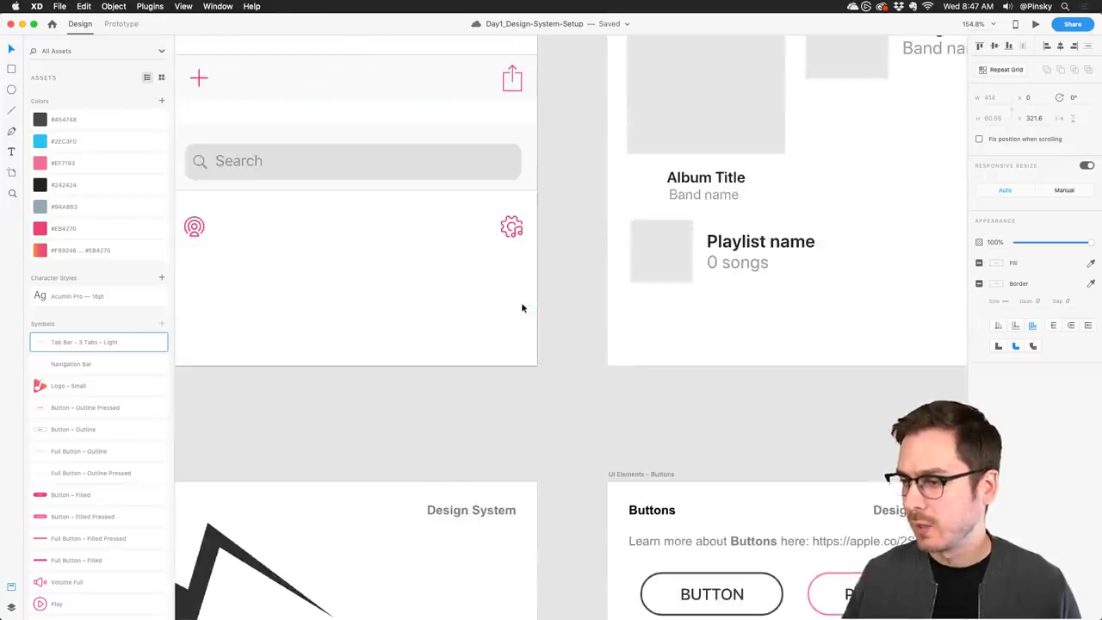
pyautogui.scroll(-5, 522, 308)
pyautogui.scroll(3, 714, 256)
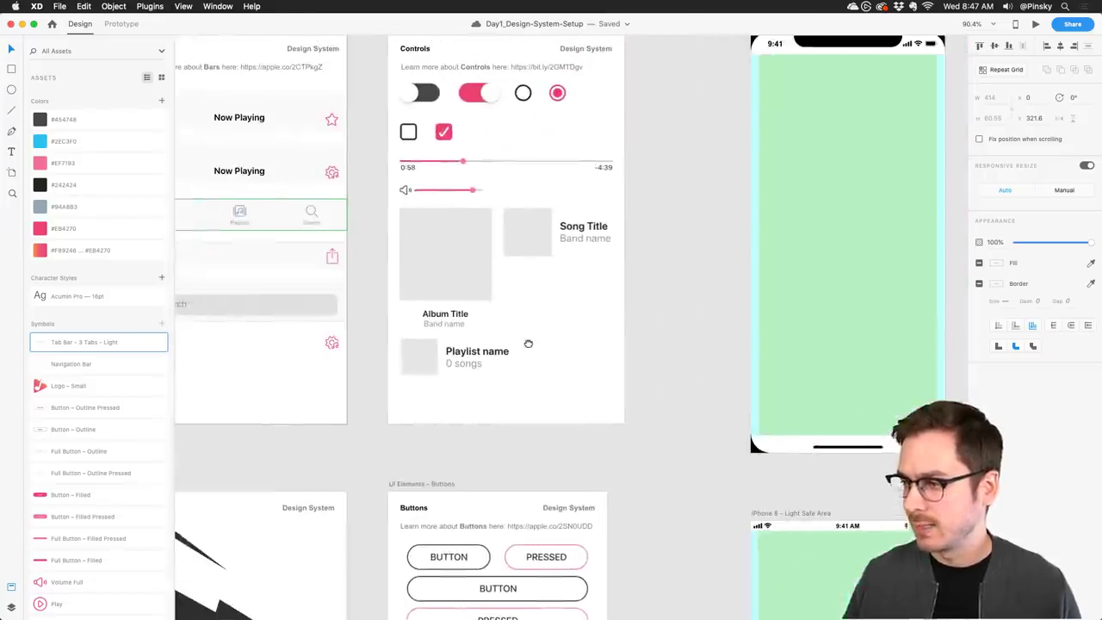
pyautogui.click(415, 358)
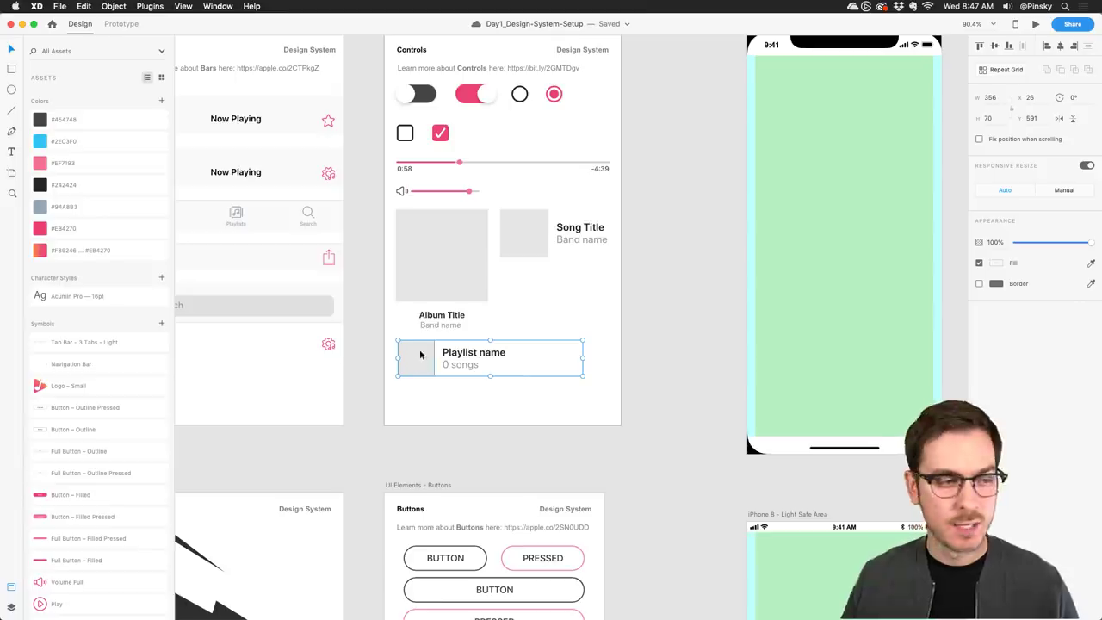
pyautogui.press('super+grave')
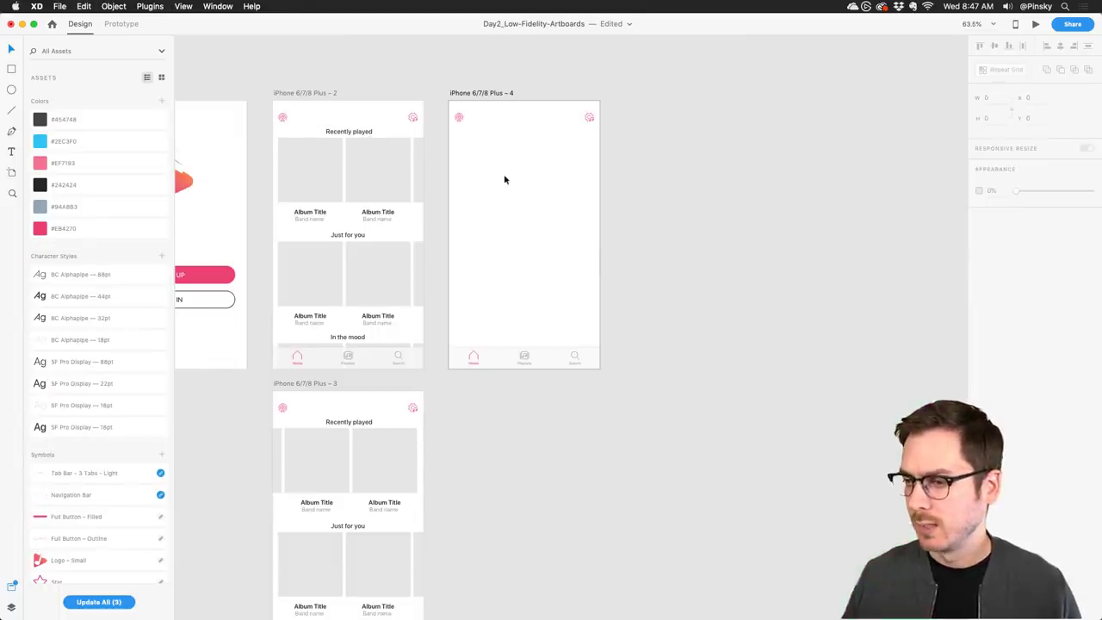
pyautogui.press('super+v')
pyautogui.moveTo(476, 335); pyautogui.dragTo(465, 153)
pyautogui.scroll(5, 465, 152)
pyautogui.press('Escape')
pyautogui.click(409, 167)
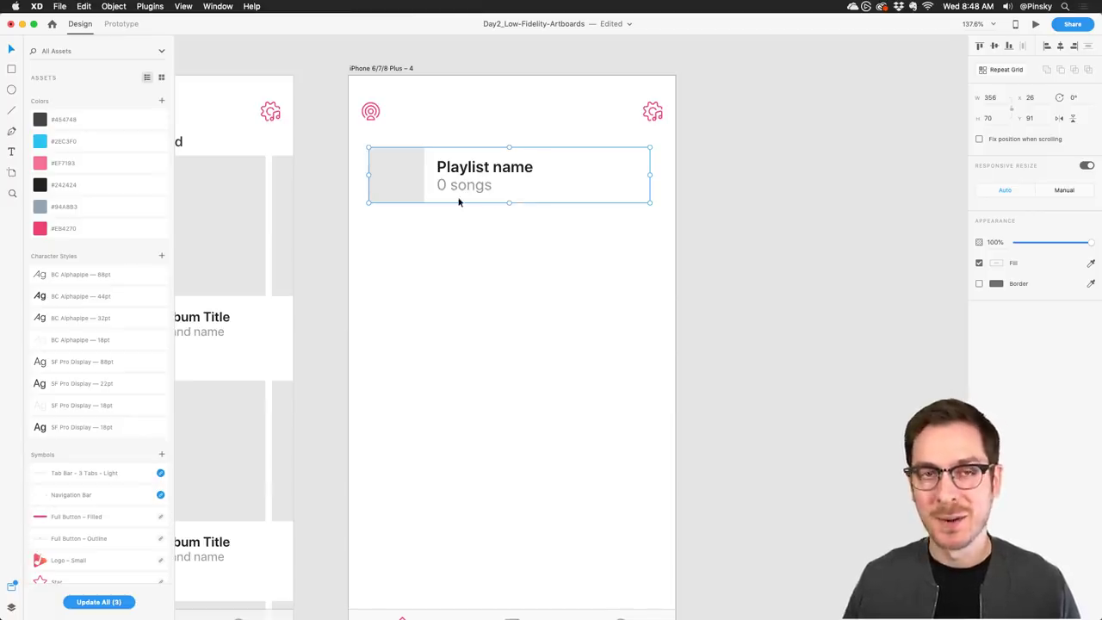
# Repeat the playlist item into a five-row list and shift its image boxes slightly.
pyautogui.press('super+r')
pyautogui.scroll(-1, 507, 205)
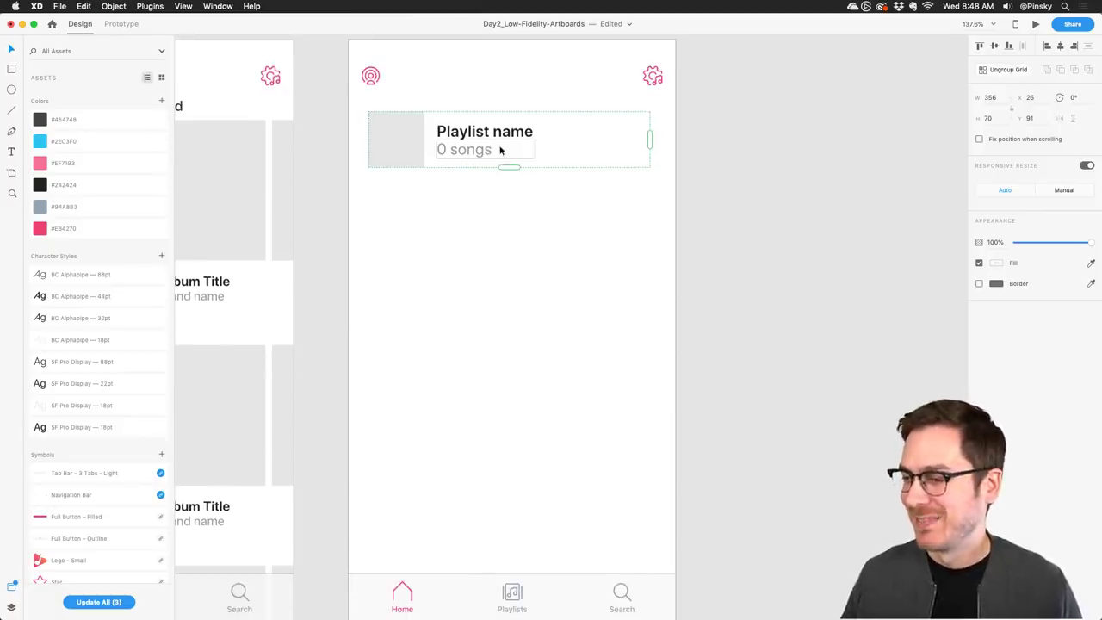
pyautogui.moveTo(509, 168); pyautogui.dragTo(496, 455)
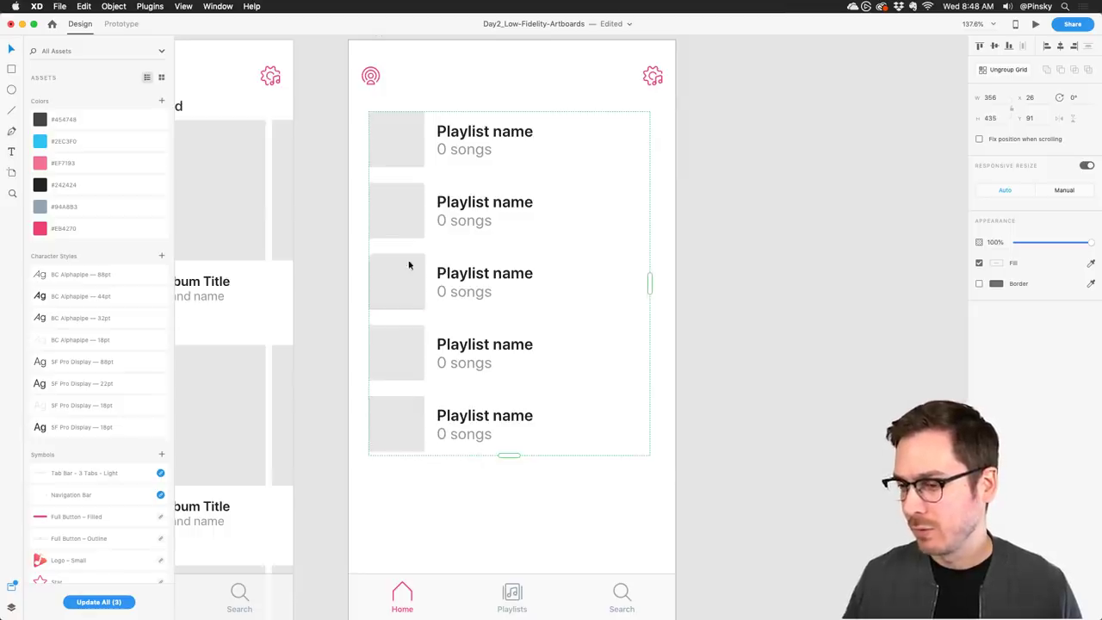
pyautogui.moveTo(508, 458); pyautogui.dragTo(508, 456)
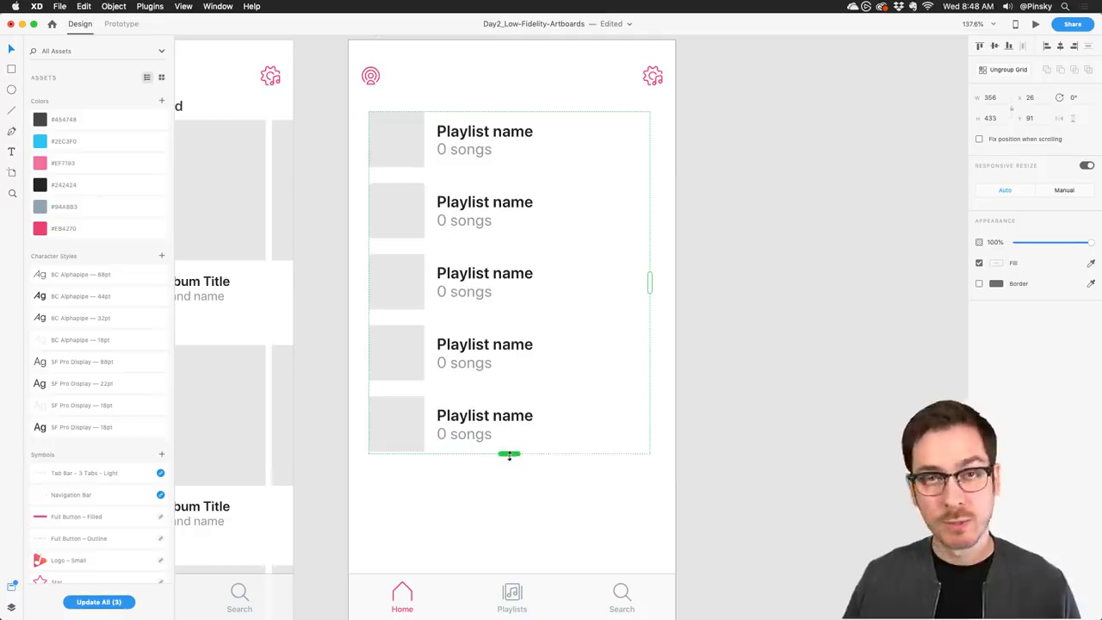
pyautogui.doubleClick(401, 140)
pyautogui.moveTo(401, 140)
pyautogui.mouseDown()
pyautogui.moveTo(439, 146)
pyautogui.moveTo(399, 137)
pyautogui.mouseUp()
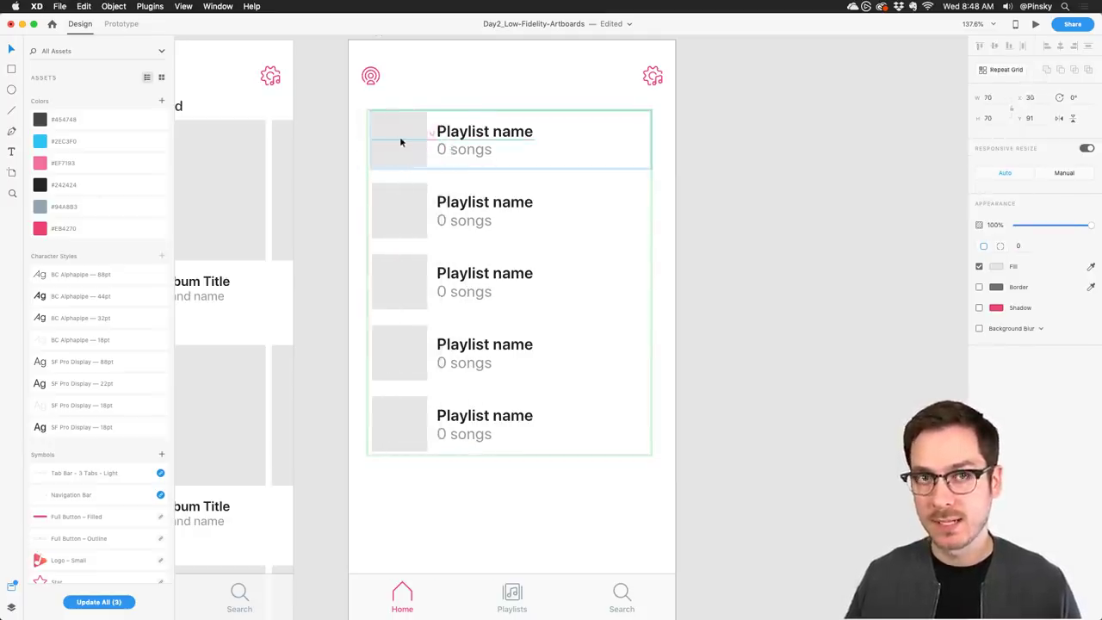
# Change the first three playlist rows' song counts from 0 to 5, 10 and 9.
pyautogui.click(447, 152)
pyautogui.click(447, 152)
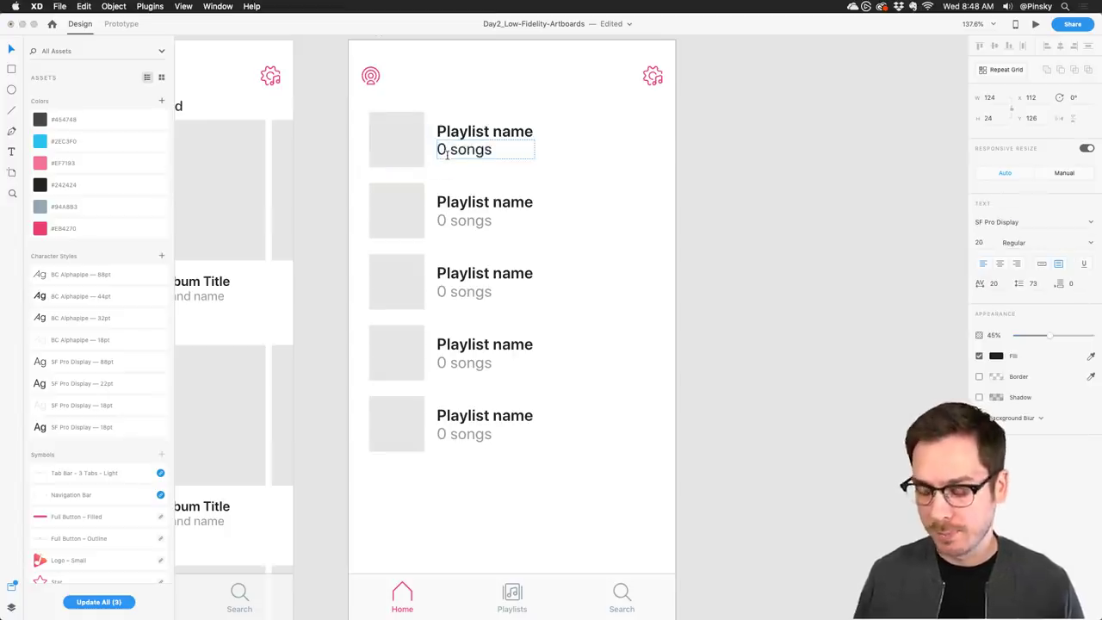
pyautogui.press('BackSpace')
pyautogui.write('5')
pyautogui.click(444, 220)
pyautogui.click(445, 221)
pyautogui.press('BackSpace')
pyautogui.write('10')
pyautogui.click(472, 293)
pyautogui.click(454, 297)
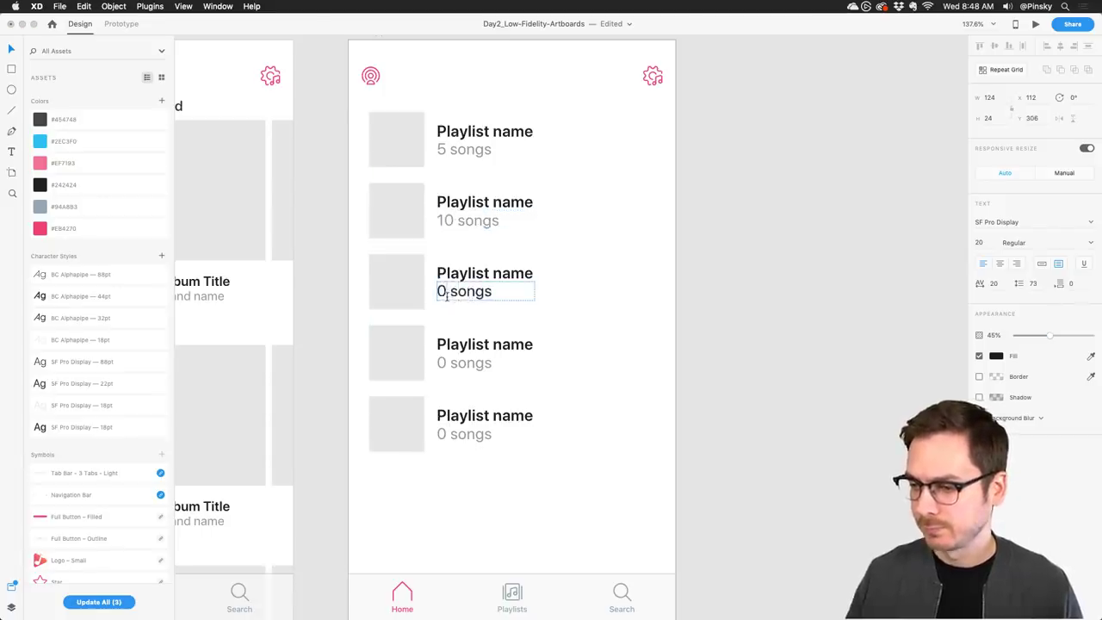
pyautogui.press('BackSpace')
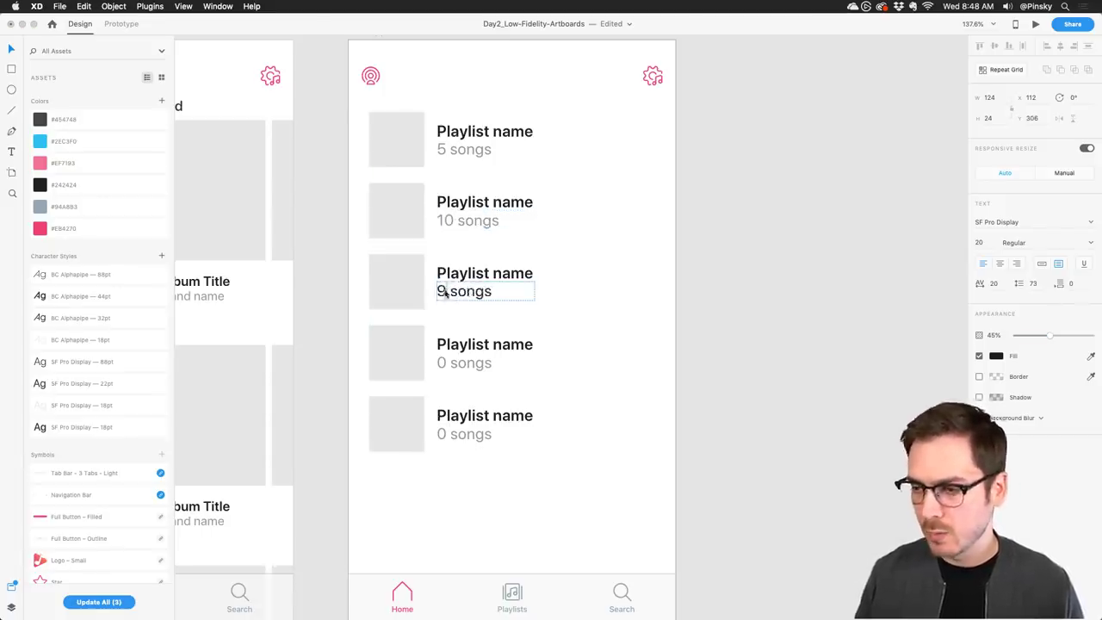
pyautogui.click(445, 293)
pyautogui.write('9')
# Change the fourth and fifth rows' song counts to 2 and 45 songs.
pyautogui.click(440, 366)
pyautogui.click(440, 366)
pyautogui.click(440, 368)
pyautogui.press('Delete')
pyautogui.write('2')
pyautogui.click(440, 366)
pyautogui.doubleClick(448, 439)
pyautogui.doubleClick(447, 440)
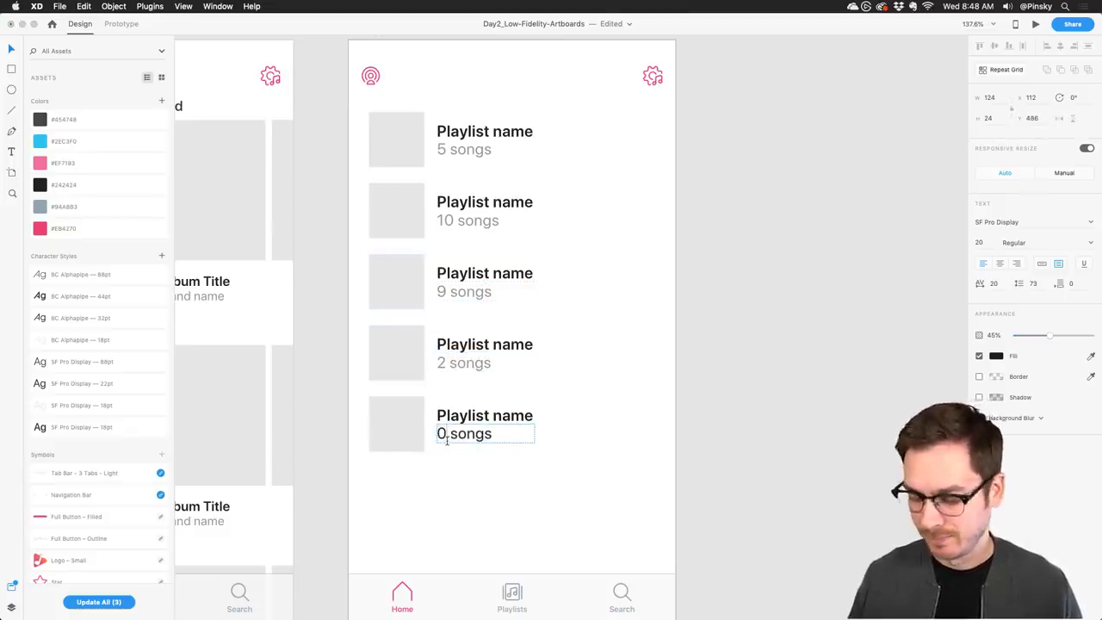
pyautogui.press('BackSpace')
pyautogui.write('45')
pyautogui.press('Return')
pyautogui.press('BackSpace')
pyautogui.press('Escape')
pyautogui.click(704, 352)
pyautogui.scroll(-3, 640, 348)
# Place a Full Button – Filled symbol centred below the playlist rows.
pyautogui.scroll(-3, 639, 349)
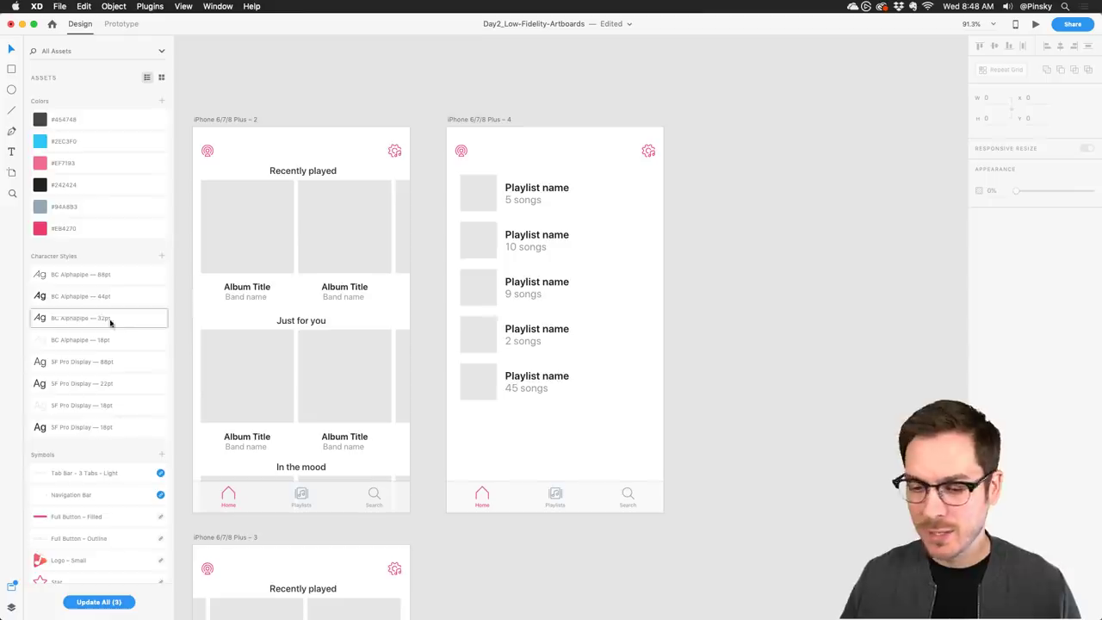
pyautogui.scroll(-5, 109, 320)
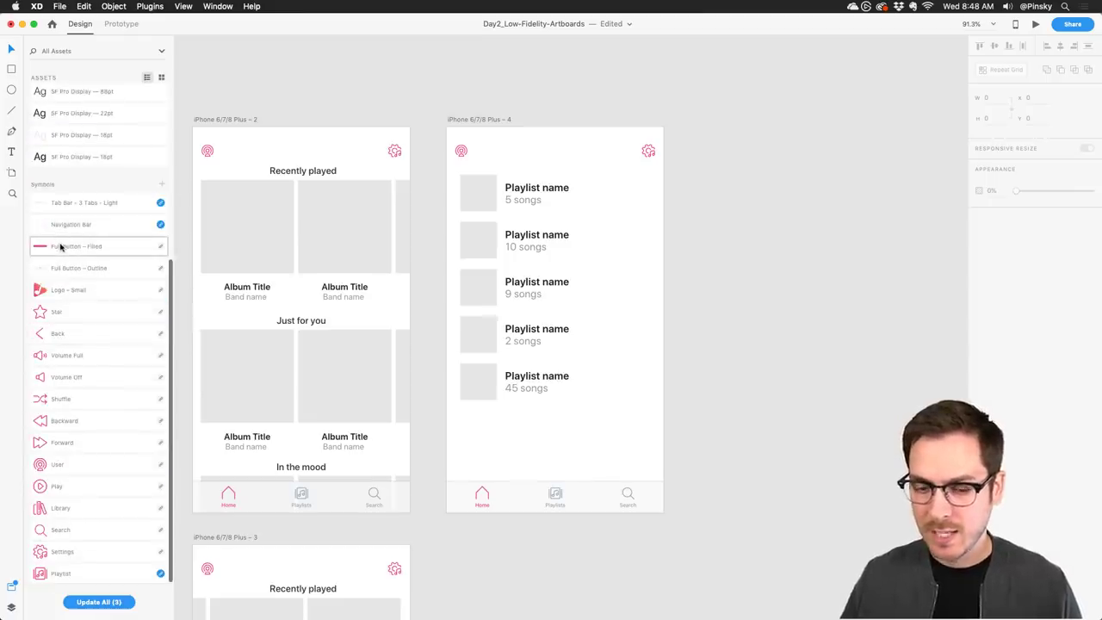
pyautogui.moveTo(60, 247); pyautogui.dragTo(520, 416)
pyautogui.moveTo(588, 422); pyautogui.dragTo(592, 440)
# Change the button's label from 'Button' to 'CREATE PLAYLIST'.
pyautogui.scroll(5, 566, 447)
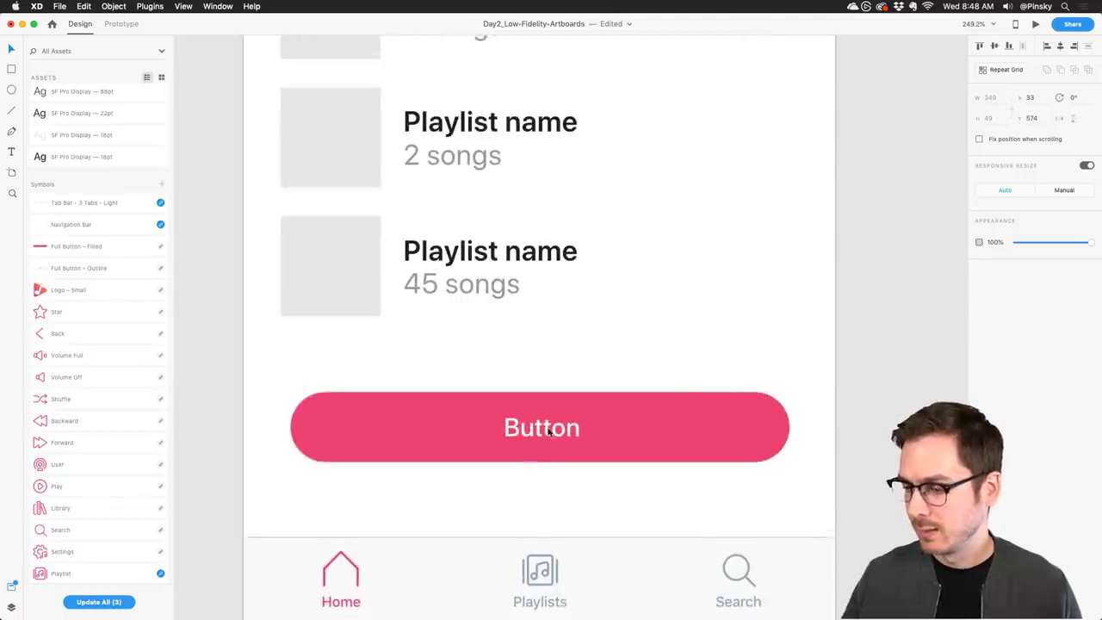
pyautogui.doubleClick(546, 428)
pyautogui.doubleClick(545, 428)
pyautogui.click(543, 426)
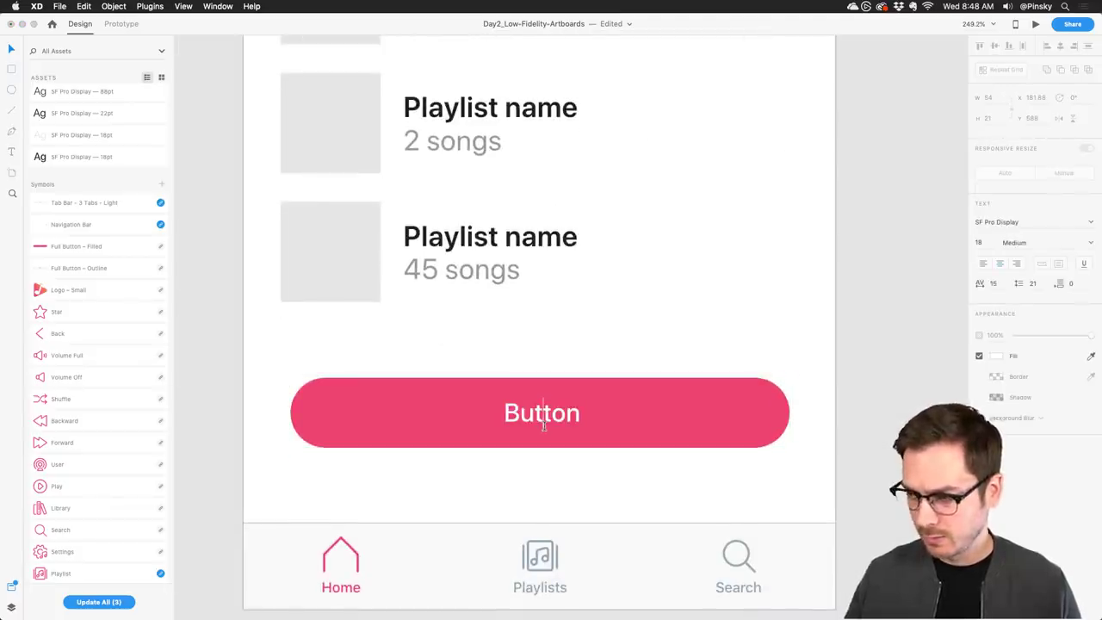
pyautogui.doubleClick(543, 426)
pyautogui.write('CREATE PL')
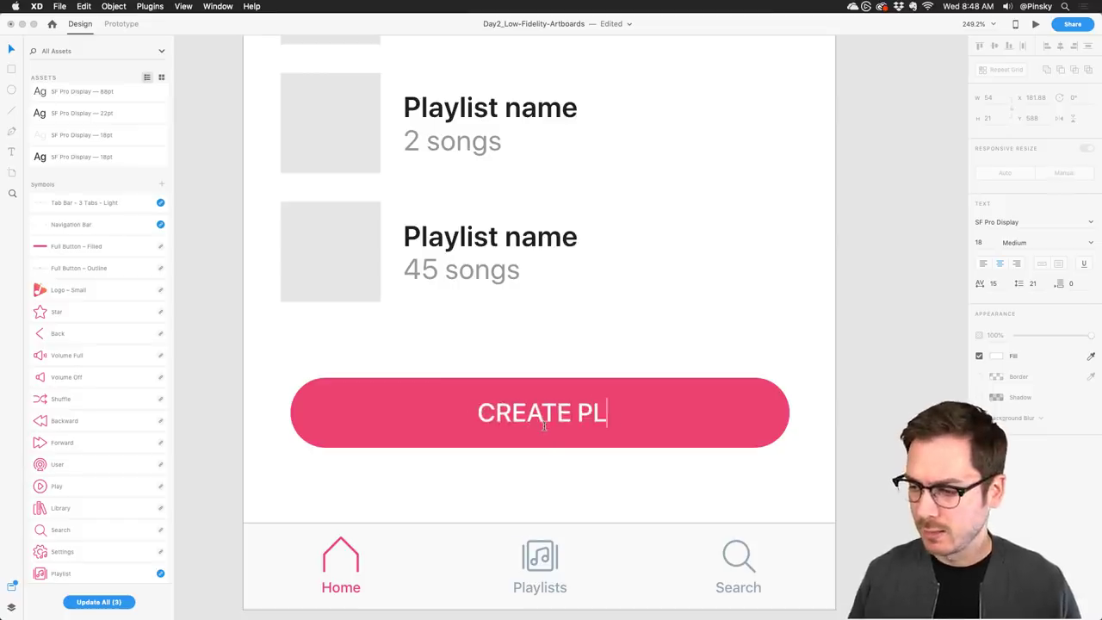
pyautogui.write('AYLIST')
pyautogui.press('Escape')
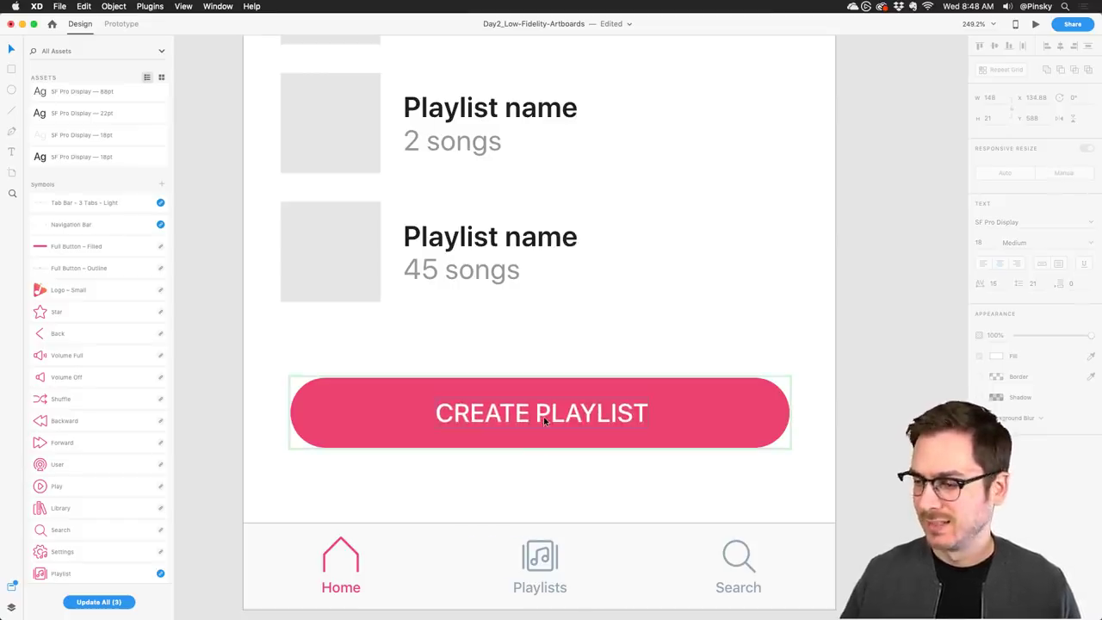
pyautogui.scroll(-10, 542, 420)
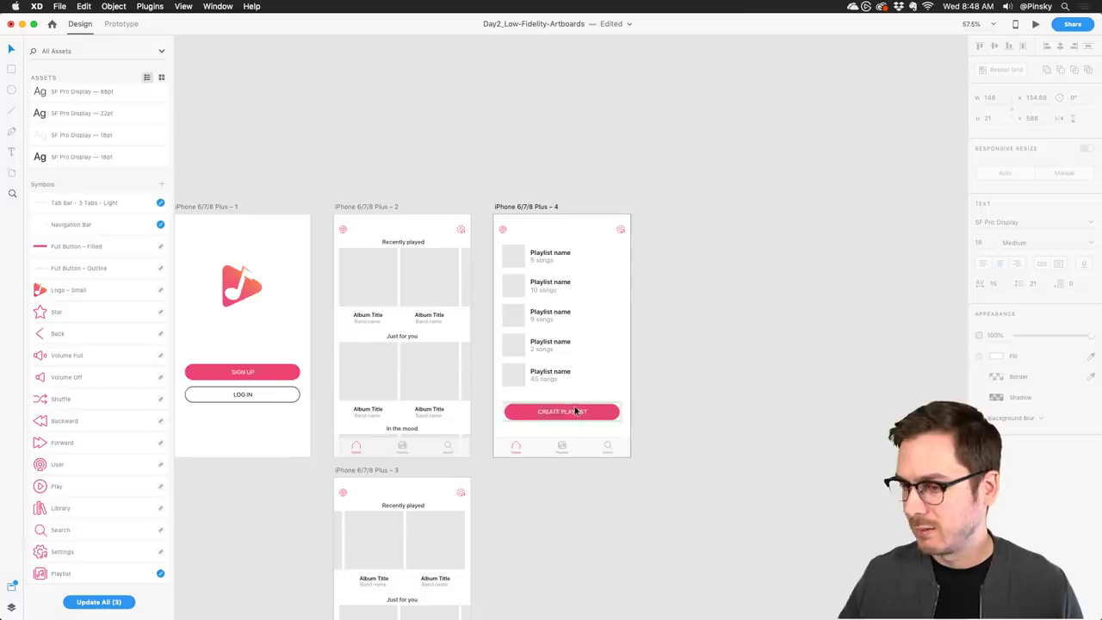
pyautogui.click(709, 393)
# Retitle the second artboard 'Home' and the fourth artboard 'Playlists' on the canvas.
pyautogui.hscroll(-3, 726, 342)
pyautogui.scroll(-2, 726, 342)
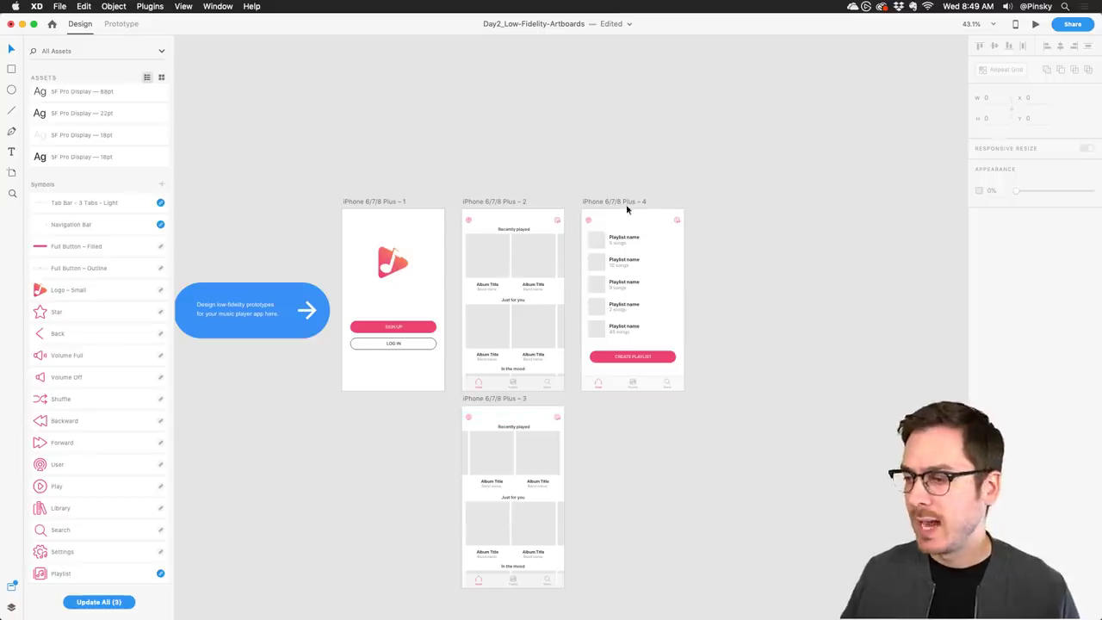
pyautogui.doubleClick(488, 201)
pyautogui.write('Home')
pyautogui.press('Return')
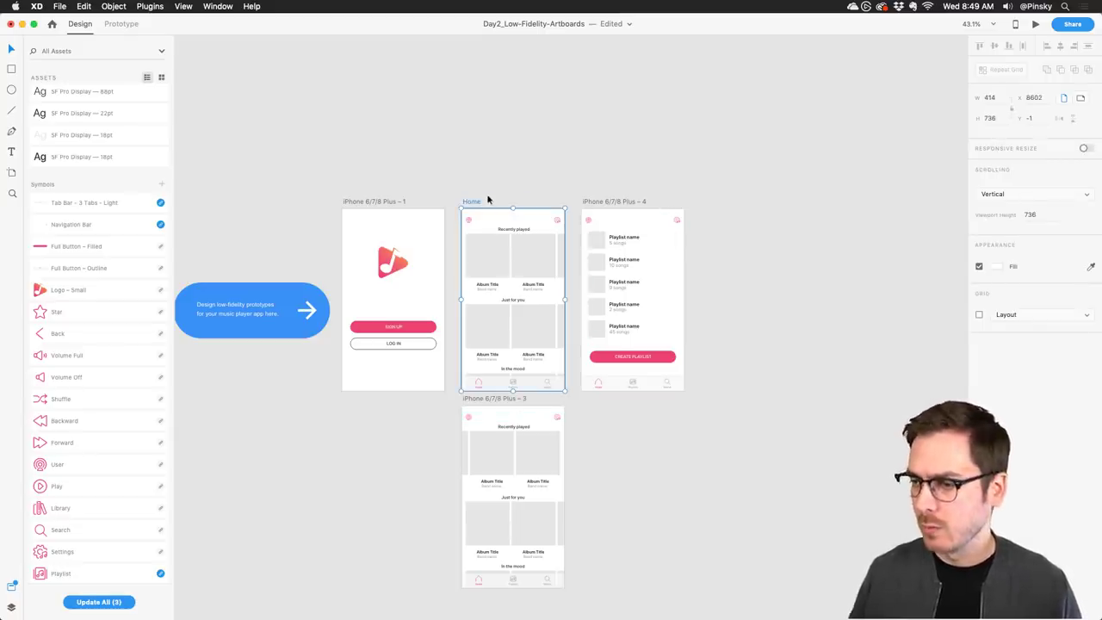
pyautogui.doubleClick(596, 201)
pyautogui.write('Play')
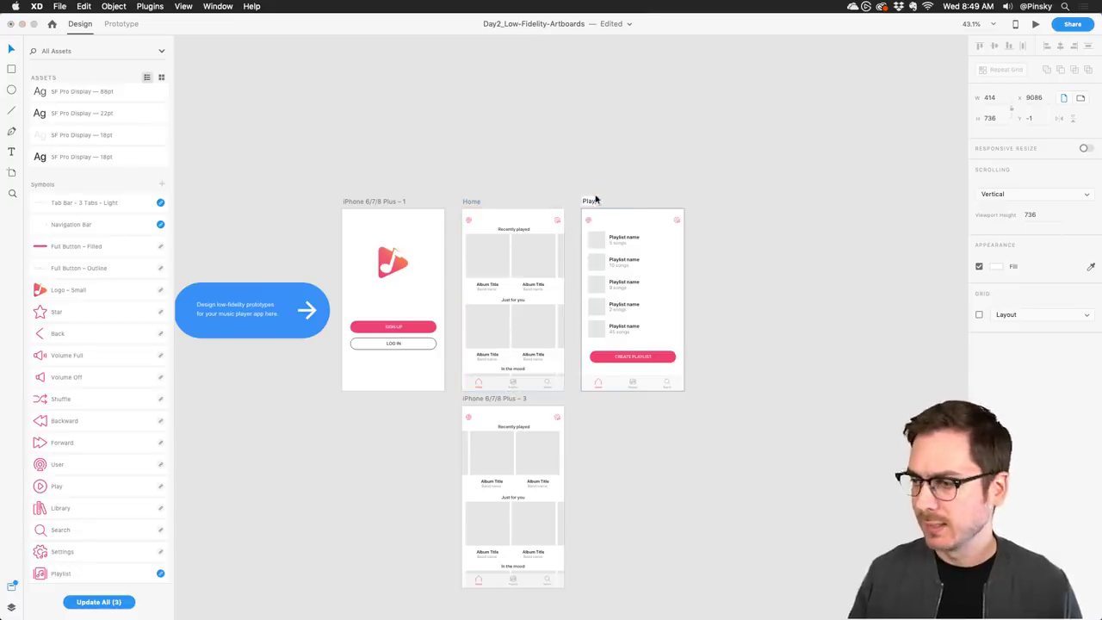
pyautogui.write('lists')
pyautogui.press('Return')
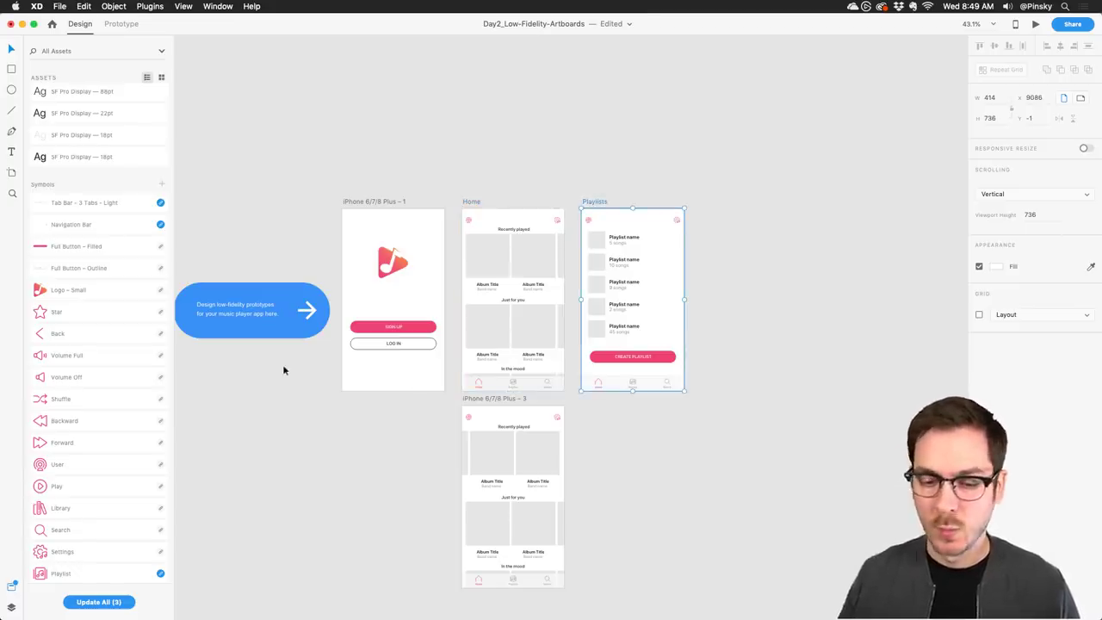
# Name the first two playlist rows 'Wallowing in my Misery' and 'HipHop'.
pyautogui.scroll(8, 681, 270)
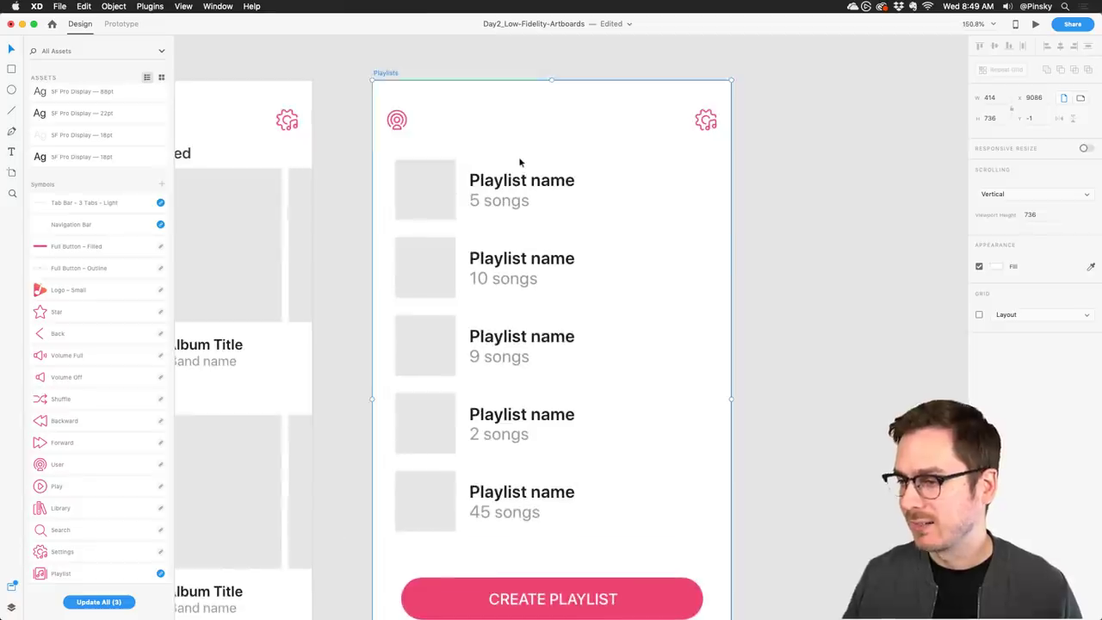
pyautogui.doubleClick(514, 179)
pyautogui.doubleClick(514, 179)
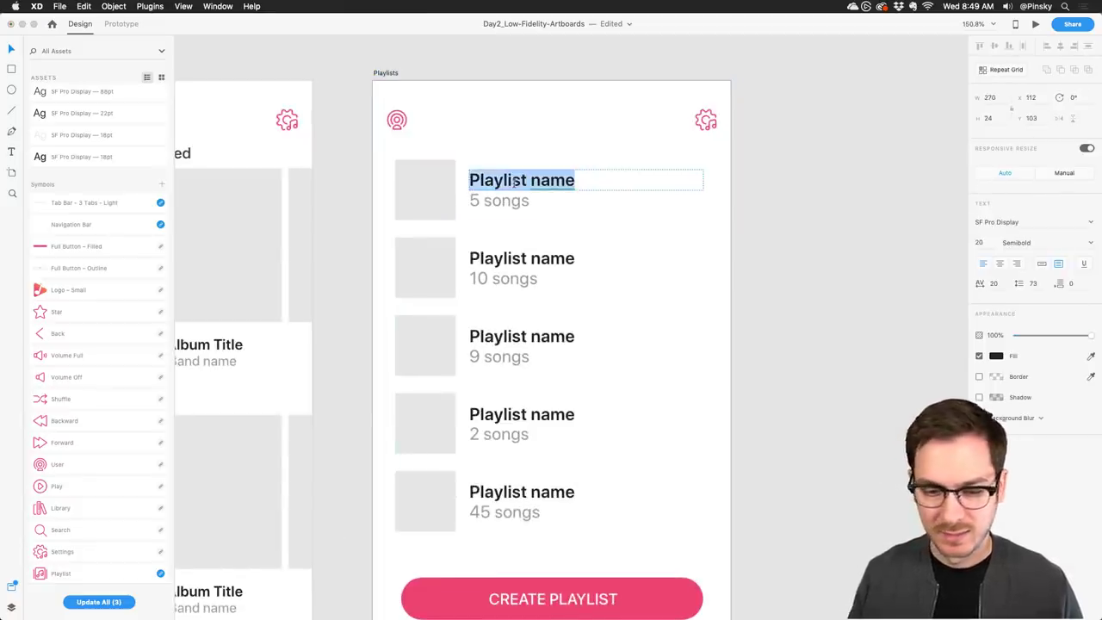
pyautogui.write('Wallowing in my ')
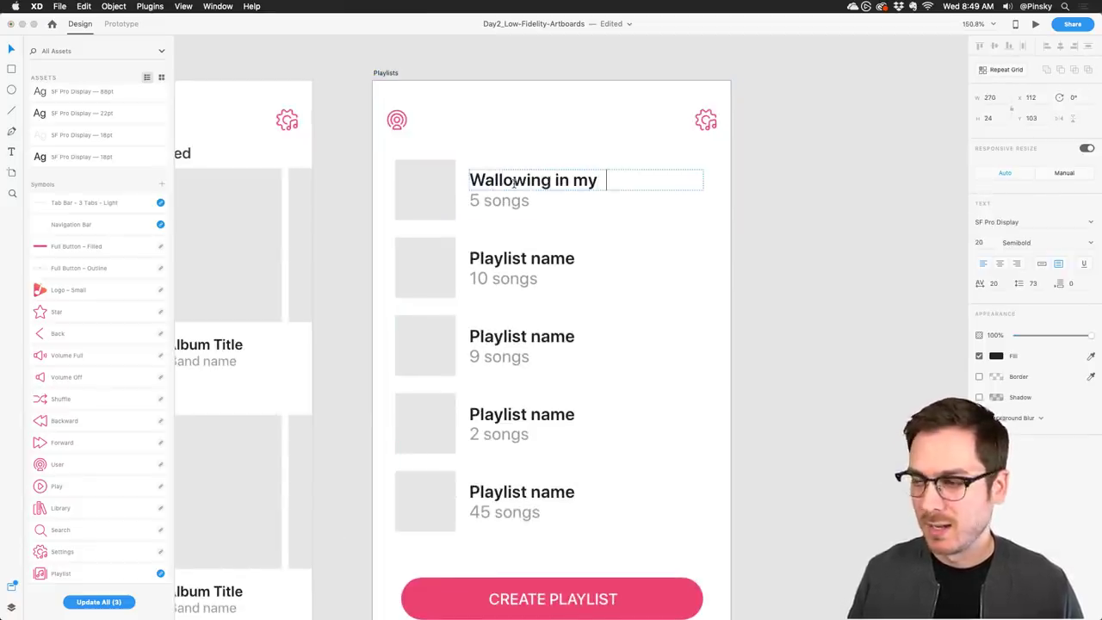
pyautogui.write('Misery')
pyautogui.press('Escape')
pyautogui.doubleClick(492, 259)
pyautogui.write('H')
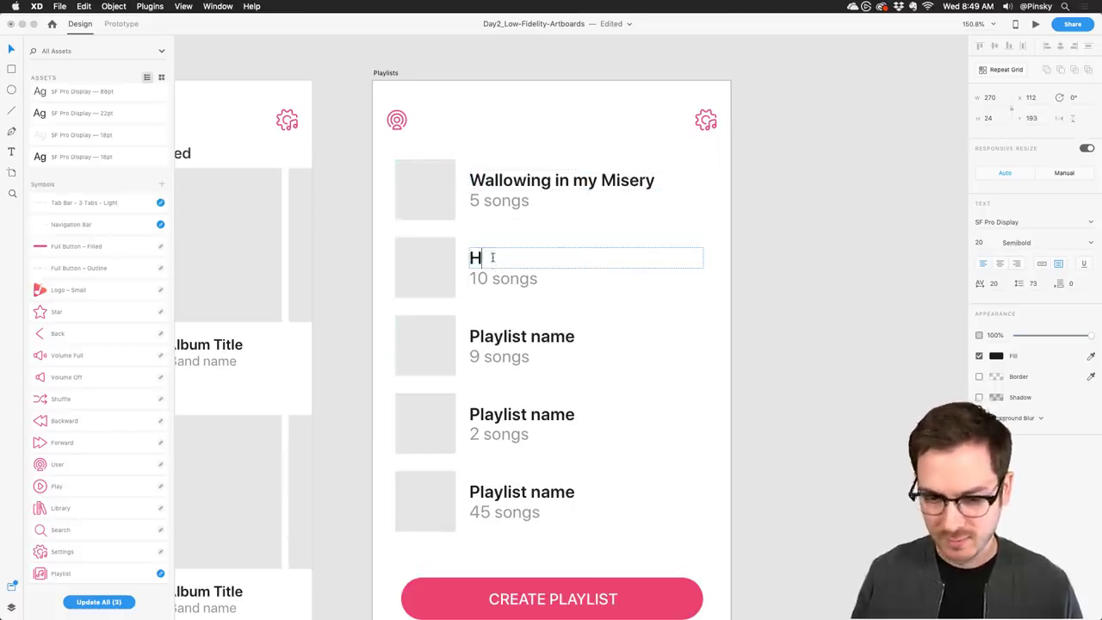
pyautogui.write('ipHip')
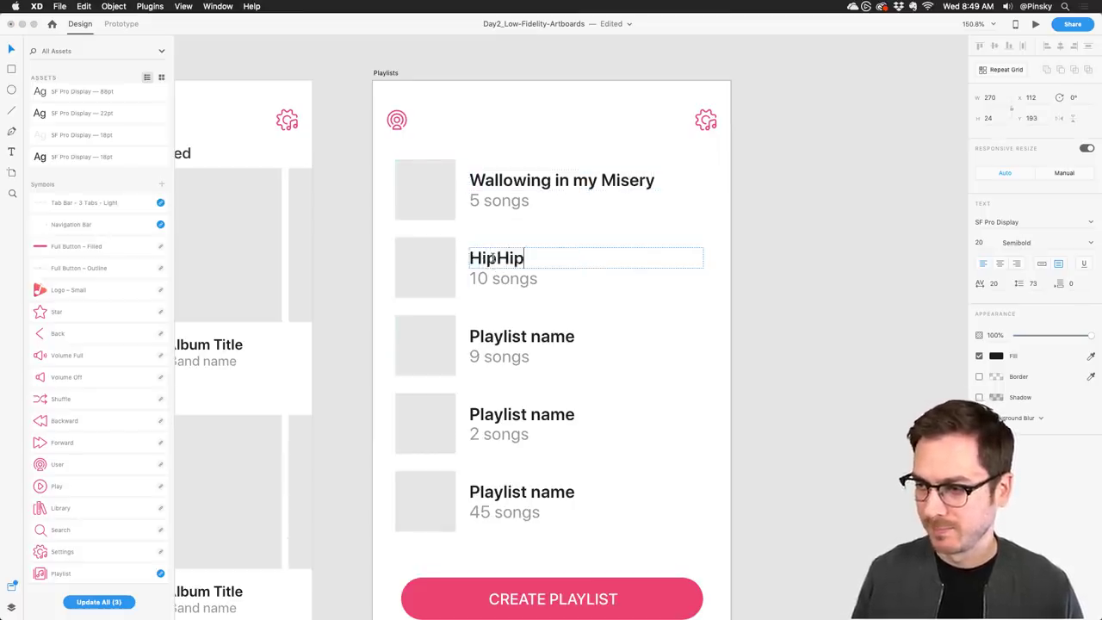
pyautogui.press('BackSpace')
pyautogui.press('BackSpace')
pyautogui.write('io')
pyautogui.press('BackSpace')
pyautogui.press('BackSpace')
pyautogui.write('op')
pyautogui.press('Escape')
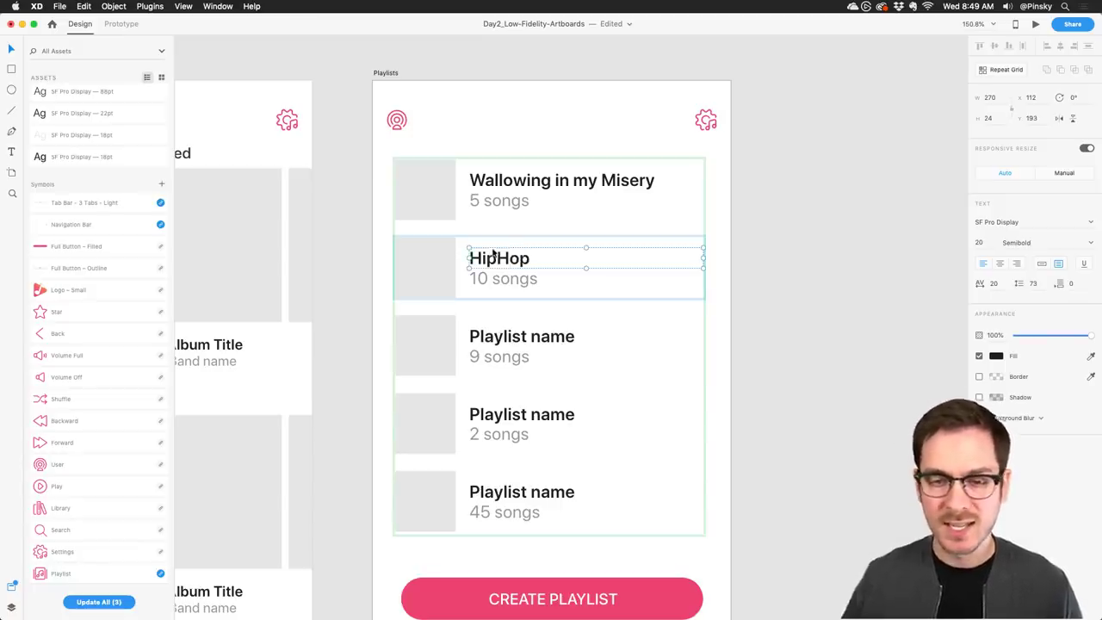
# Name the next three playlist rows 'Boop', 'Rainy' and 'Funk'.
pyautogui.doubleClick(491, 337)
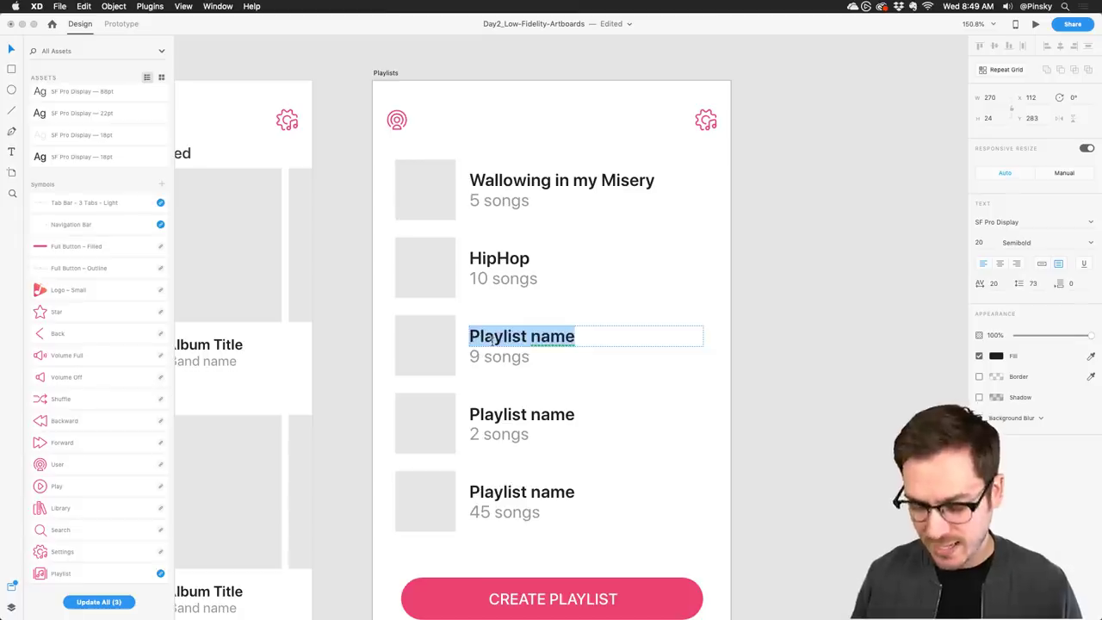
pyautogui.write('Bopp')
pyautogui.press('BackSpace')
pyautogui.press('BackSpace')
pyautogui.write('op')
pyautogui.press('Escape')
pyautogui.doubleClick(539, 417)
pyautogui.write('Rain')
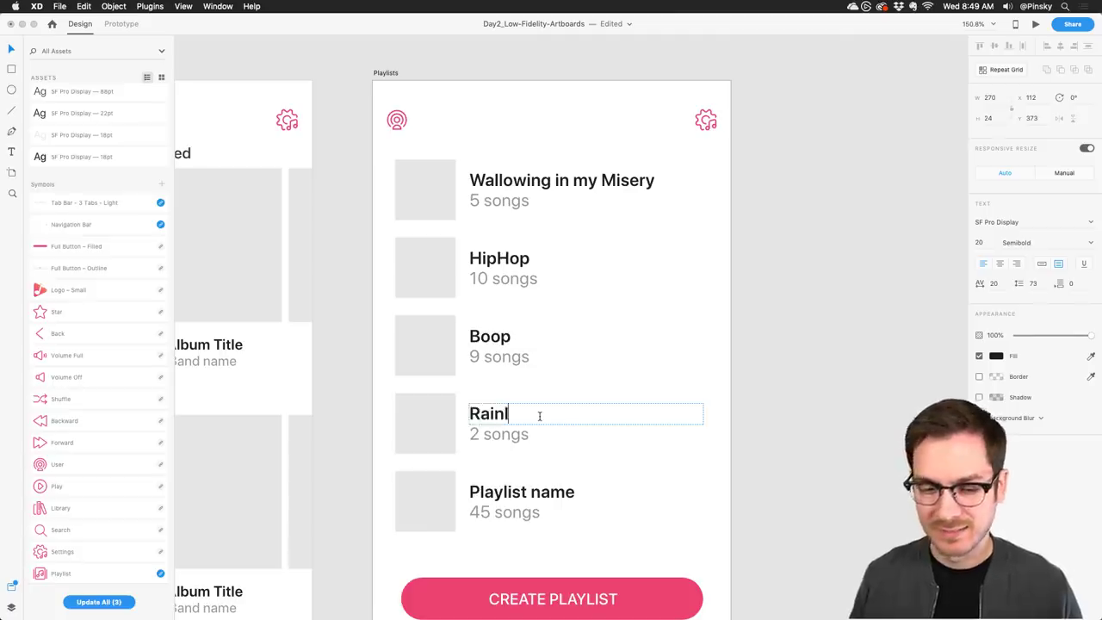
pyautogui.write('y')
pyautogui.press('Escape')
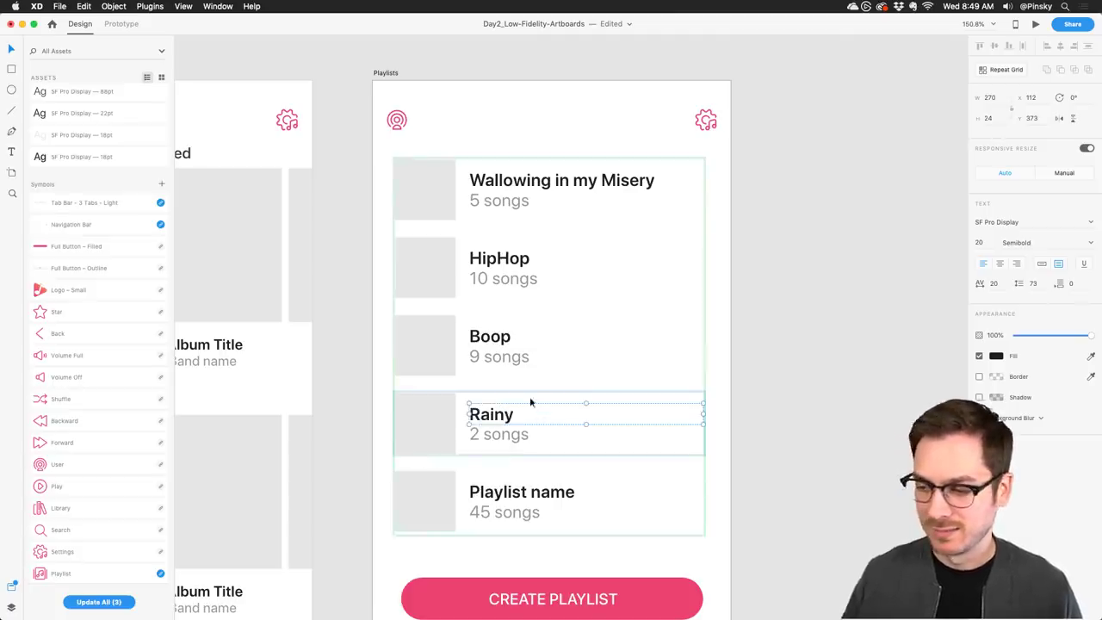
pyautogui.click(538, 493)
pyautogui.doubleClick(538, 493)
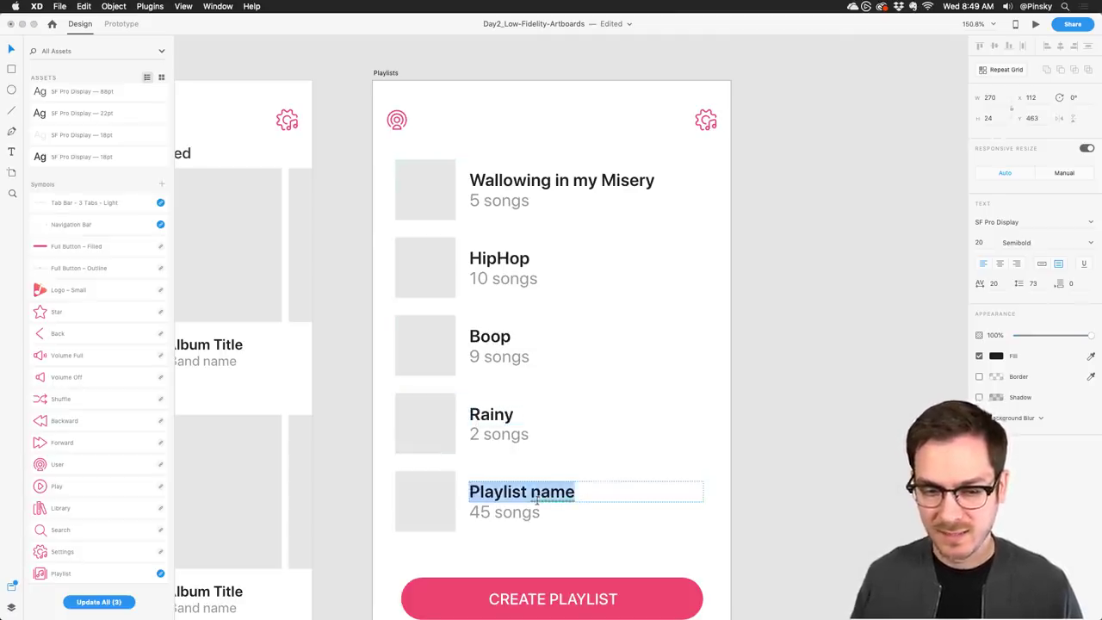
pyautogui.write('Funk')
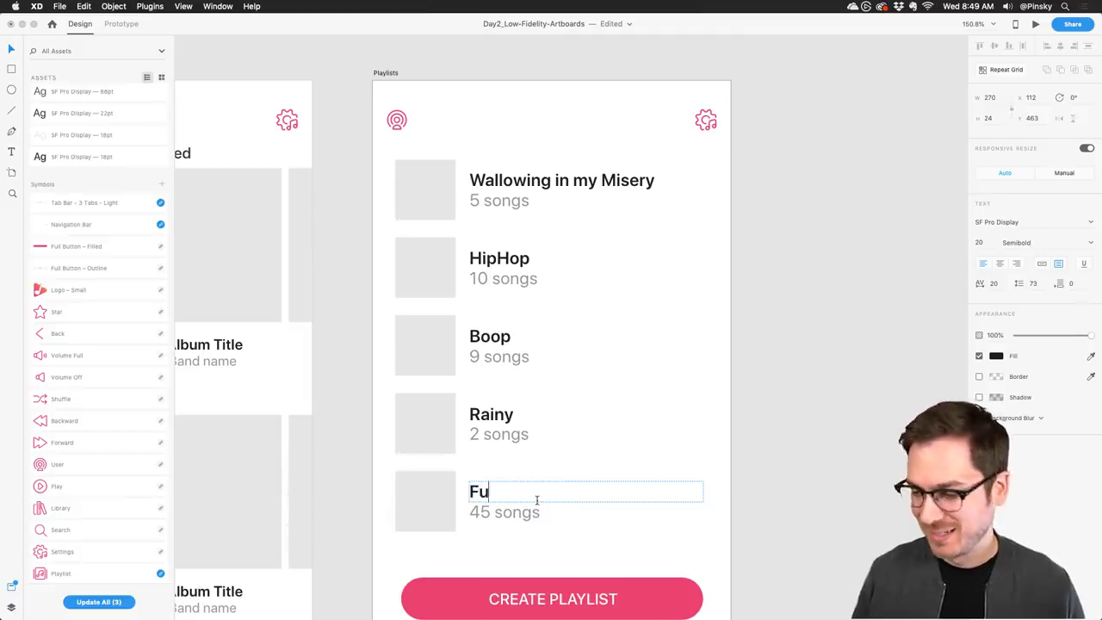
pyautogui.press('Escape')
# Extend the third playlist name from 'Boop' to 'Booping at Adobe'.
pyautogui.doubleClick(518, 334)
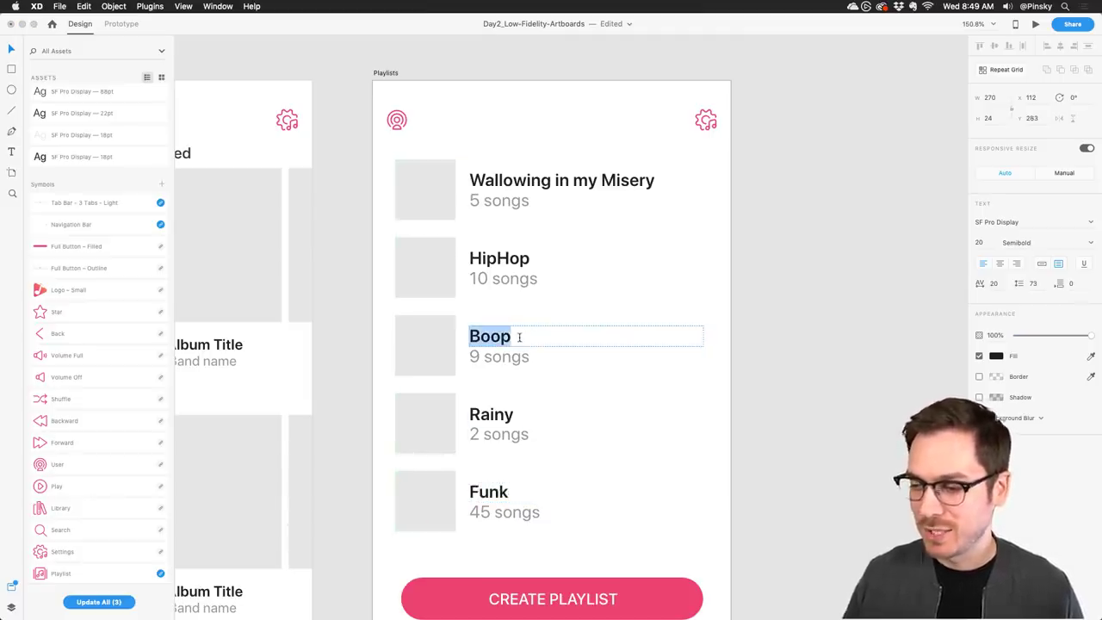
pyautogui.click(518, 337)
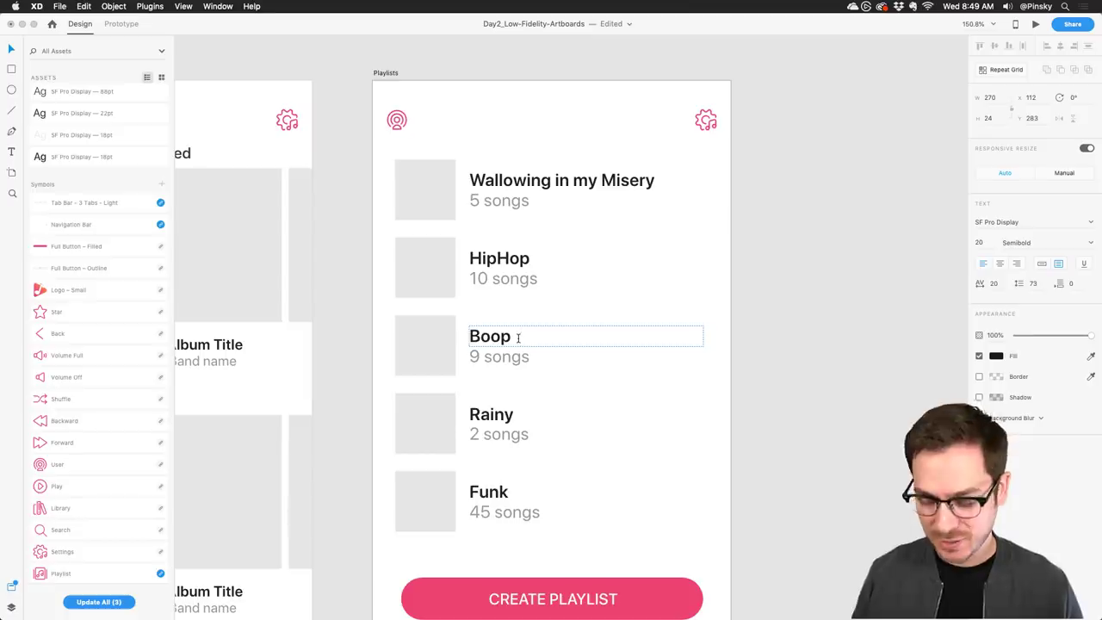
pyautogui.write('rig a')
pyautogui.press('BackSpace')
pyautogui.press('BackSpace')
pyautogui.press('BackSpace')
pyautogui.press('BackSpace')
pyautogui.write('ing')
pyautogui.press('BackSpace')
pyautogui.press('BackSpace')
pyautogui.press('BackSpace')
pyautogui.press('BackSpace')
pyautogui.press('BackSpace')
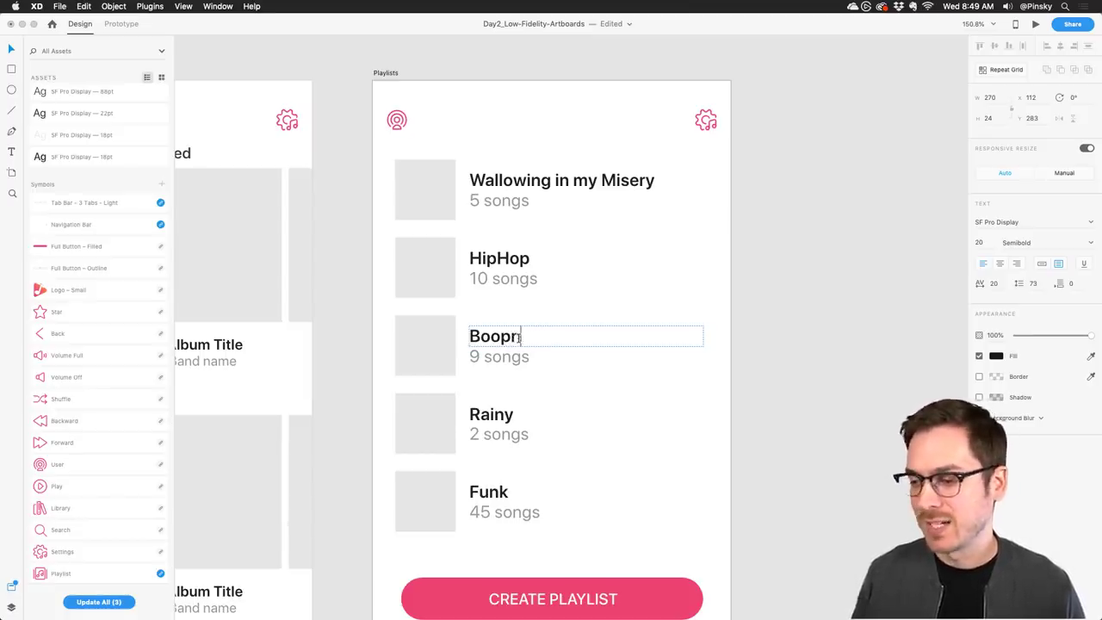
pyautogui.write('ing at Adobe')
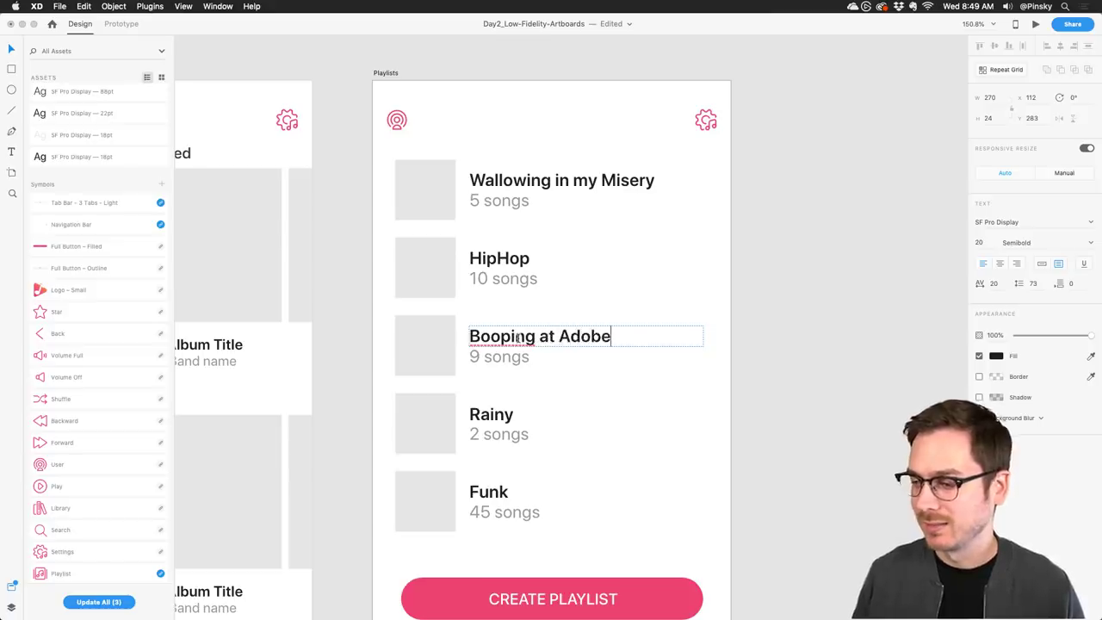
pyautogui.press('Escape')
# Rename the third artboard to 'Home – Drag'.
pyautogui.scroll(-5, 512, 339)
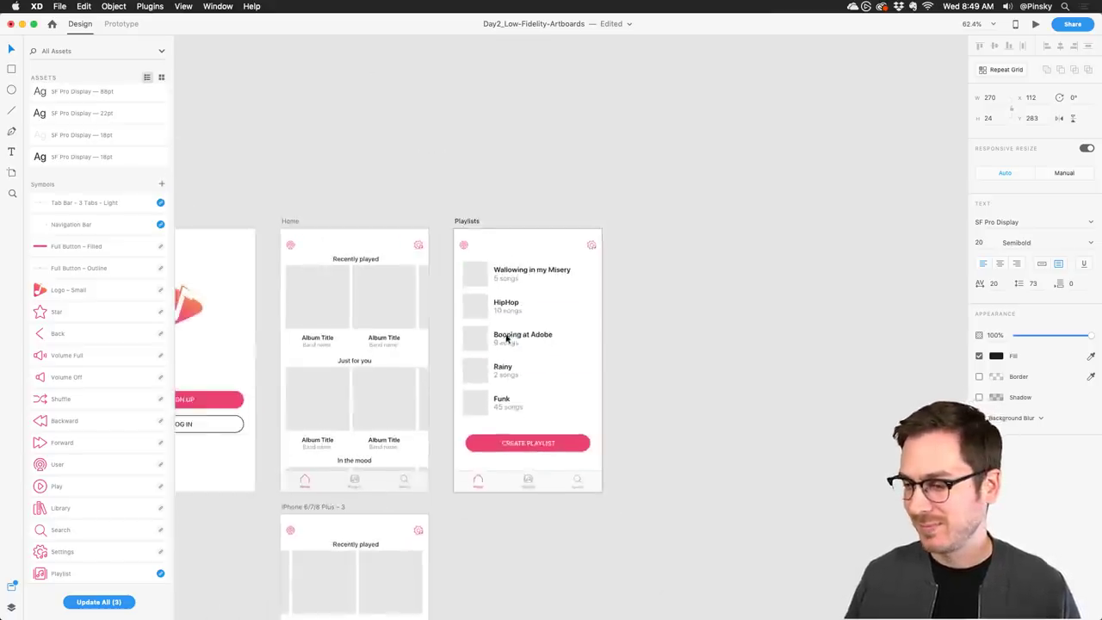
pyautogui.hscroll(-3, 506, 340)
pyautogui.scroll(-2, 507, 339)
pyautogui.doubleClick(436, 415)
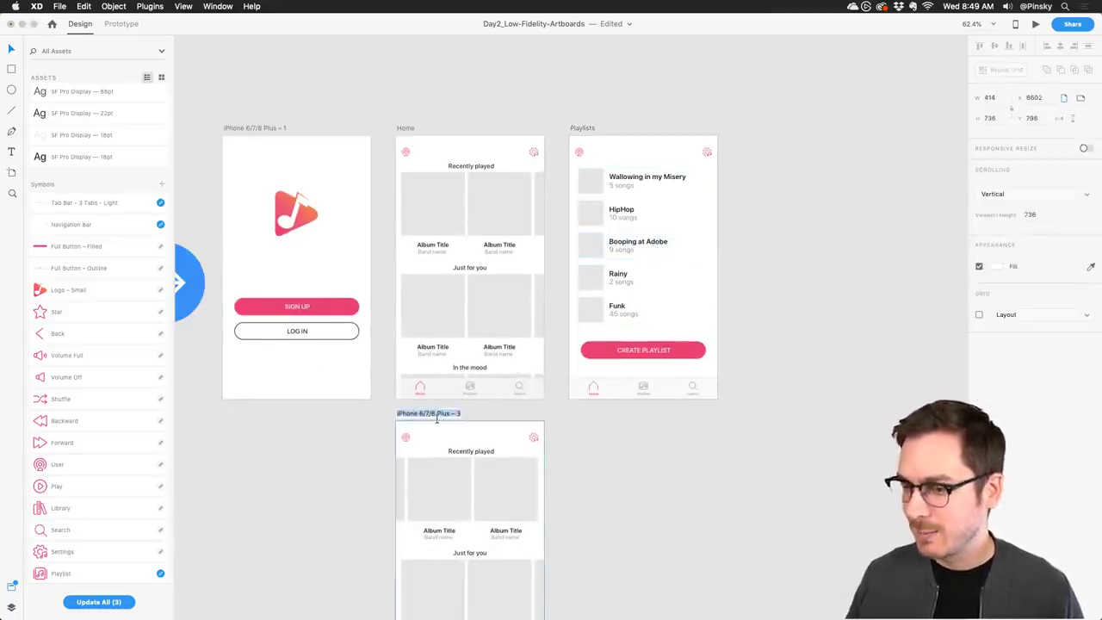
pyautogui.write('Home – Drag')
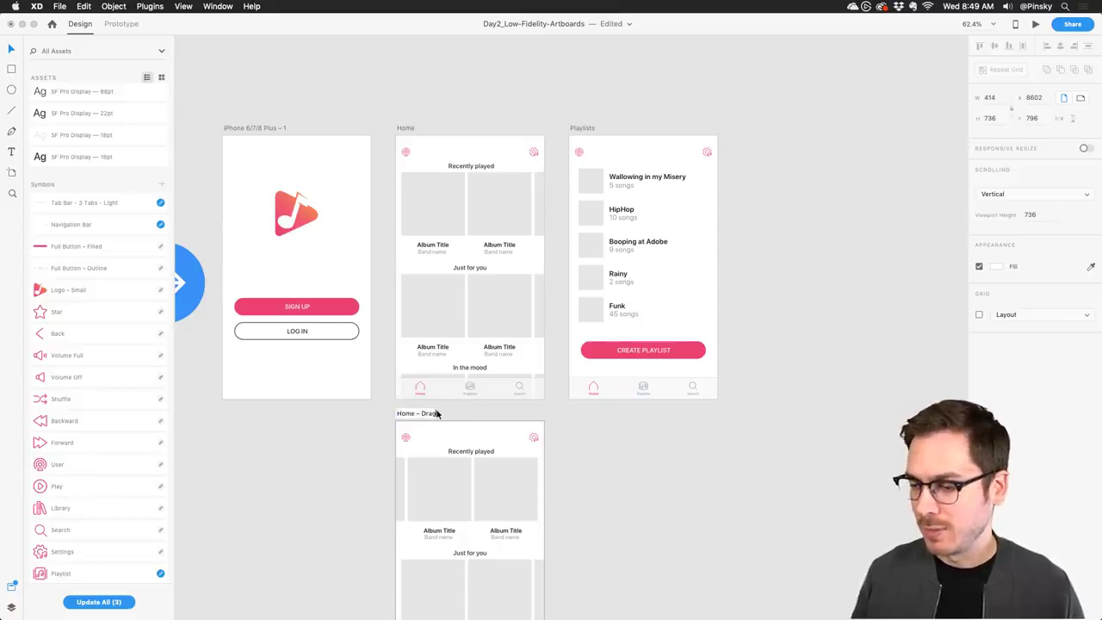
pyautogui.press('Return')
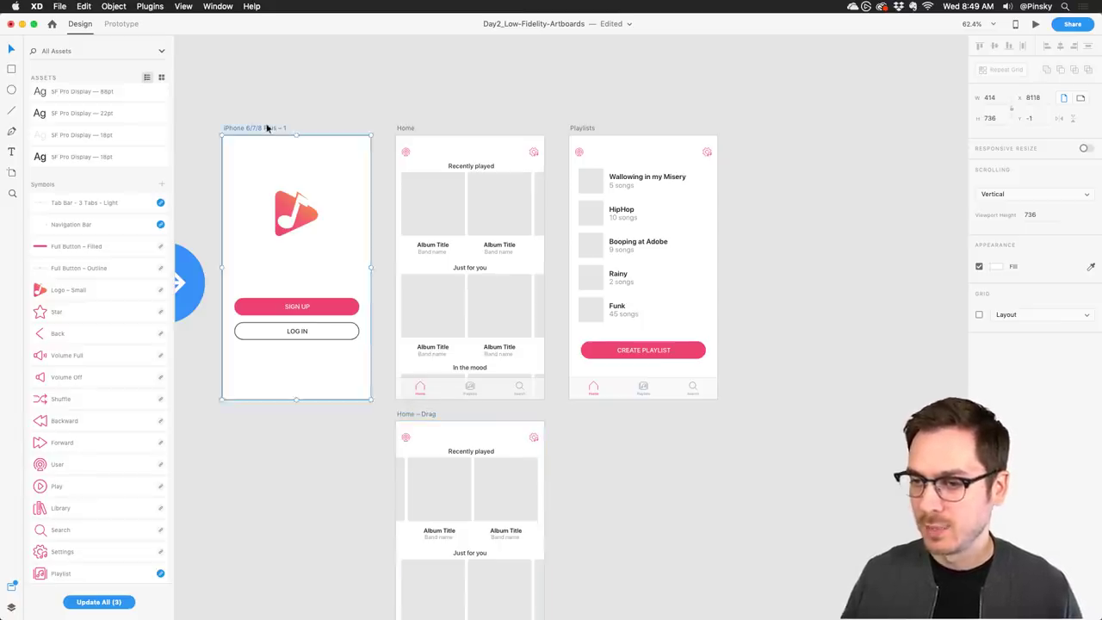
# Rename the first iPhone artboard to 'Splash'.
pyautogui.doubleClick(267, 129)
pyautogui.write('Si')
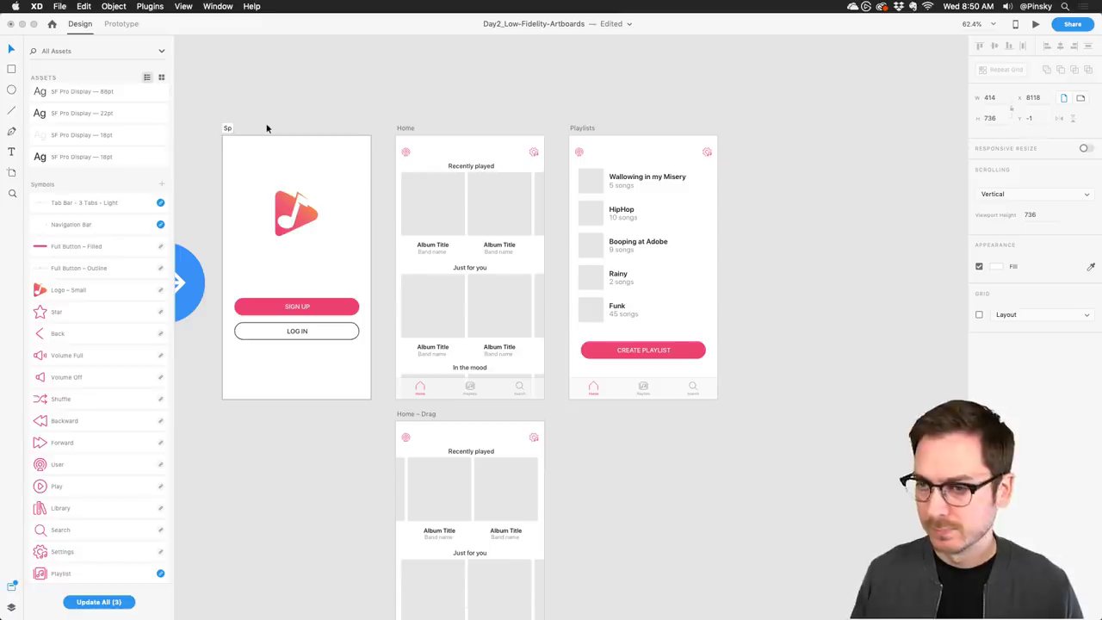
pyautogui.write('lash')
pyautogui.press('Return')
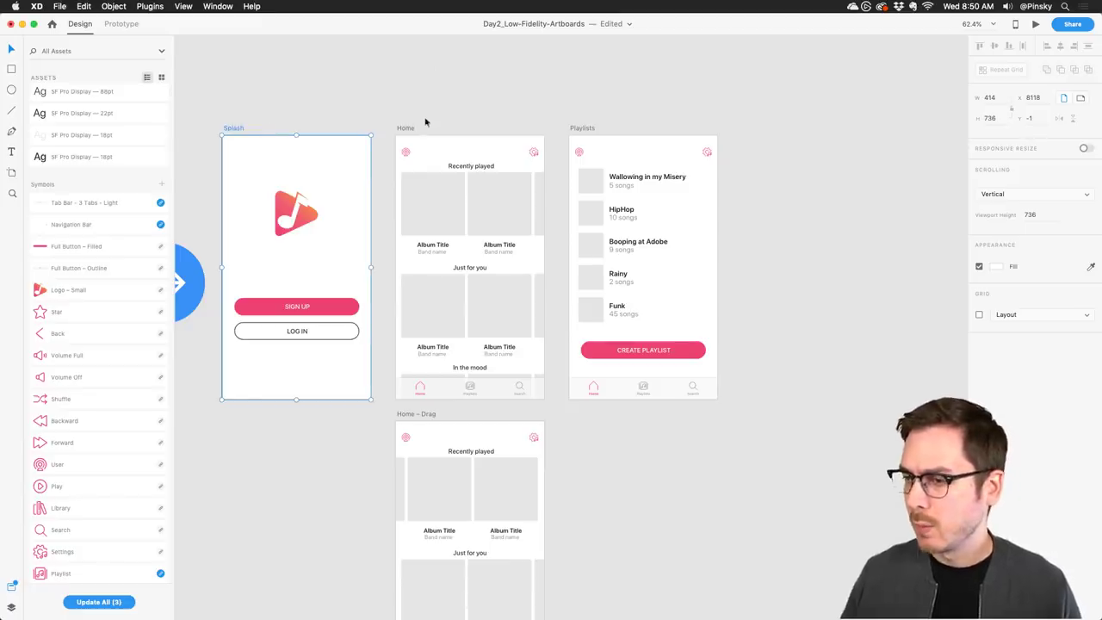
pyautogui.click(401, 127)
pyautogui.scroll(-5, 267, 148)
pyautogui.hscroll(-4, 312, 198)
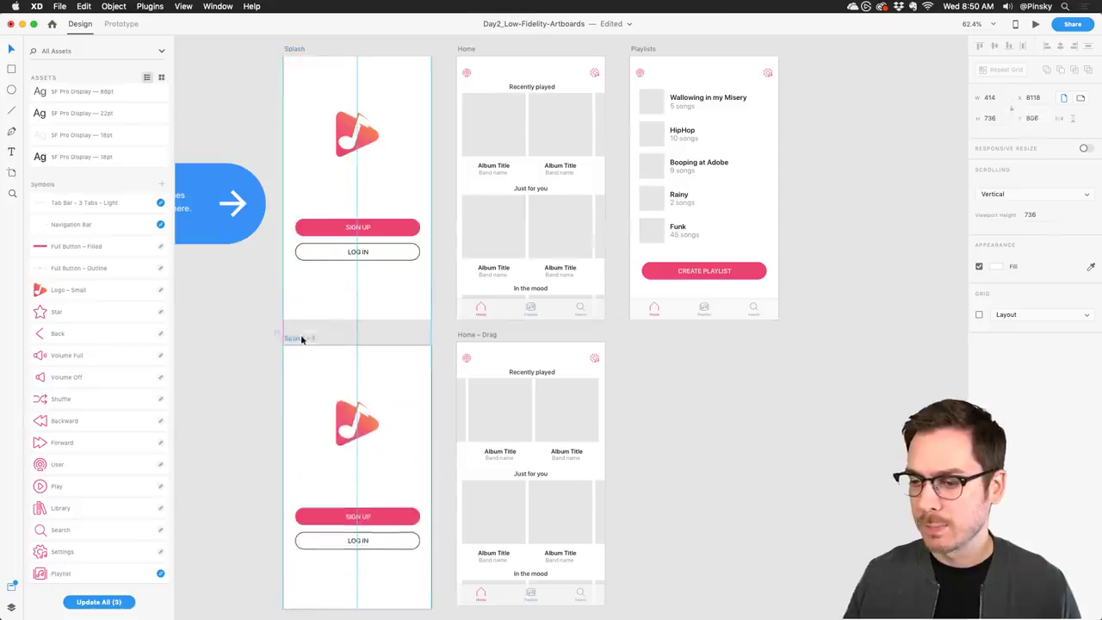
# Duplicate the Splash artboard below and delete the SIGN UP button on the copy.
pyautogui.moveTo(301, 339); pyautogui.dragTo(292, 335)
pyautogui.scroll(-3, 357, 353)
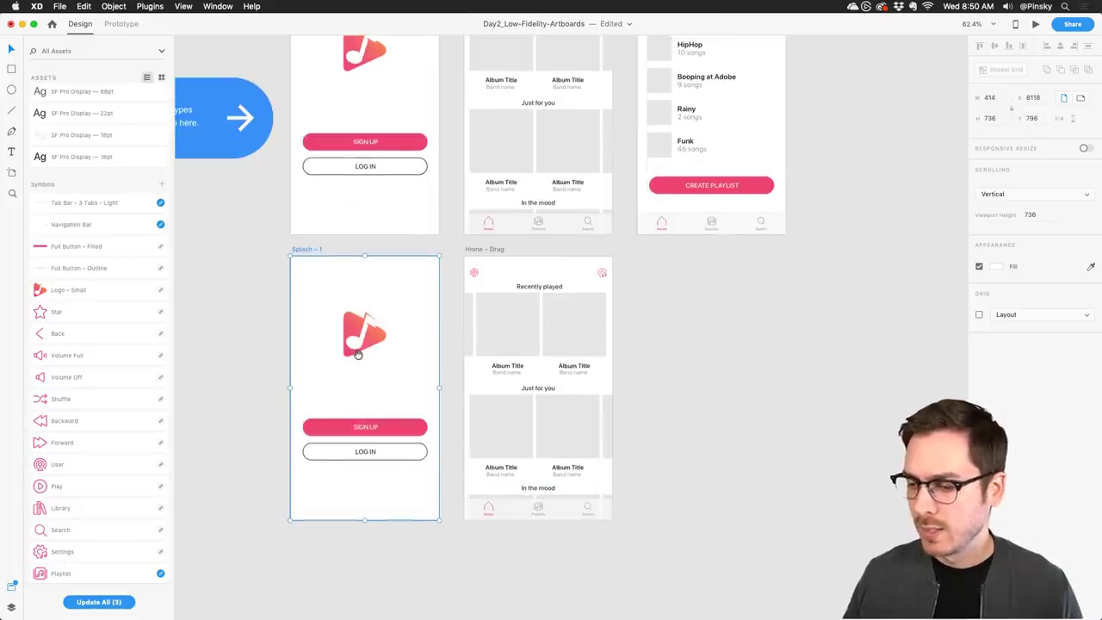
pyautogui.click(386, 429)
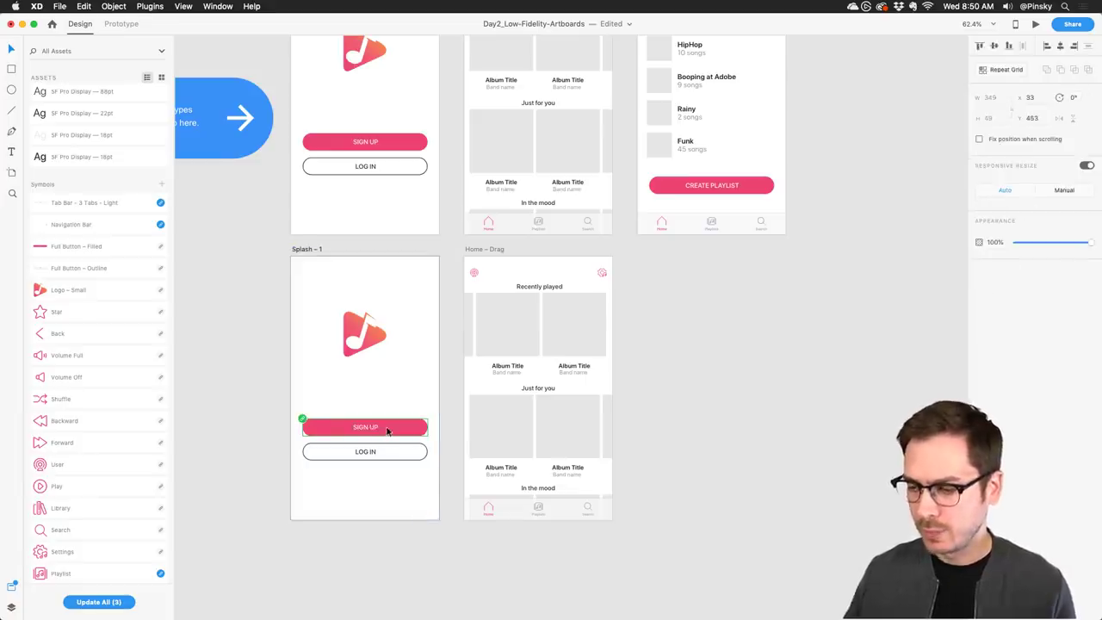
pyautogui.press('Delete')
pyautogui.moveTo(364, 452); pyautogui.dragTo(367, 423)
pyautogui.press('super+z')
# Detach the LOG IN button from its symbol and relabel it 'Email address'.
pyautogui.rightClick(369, 396)
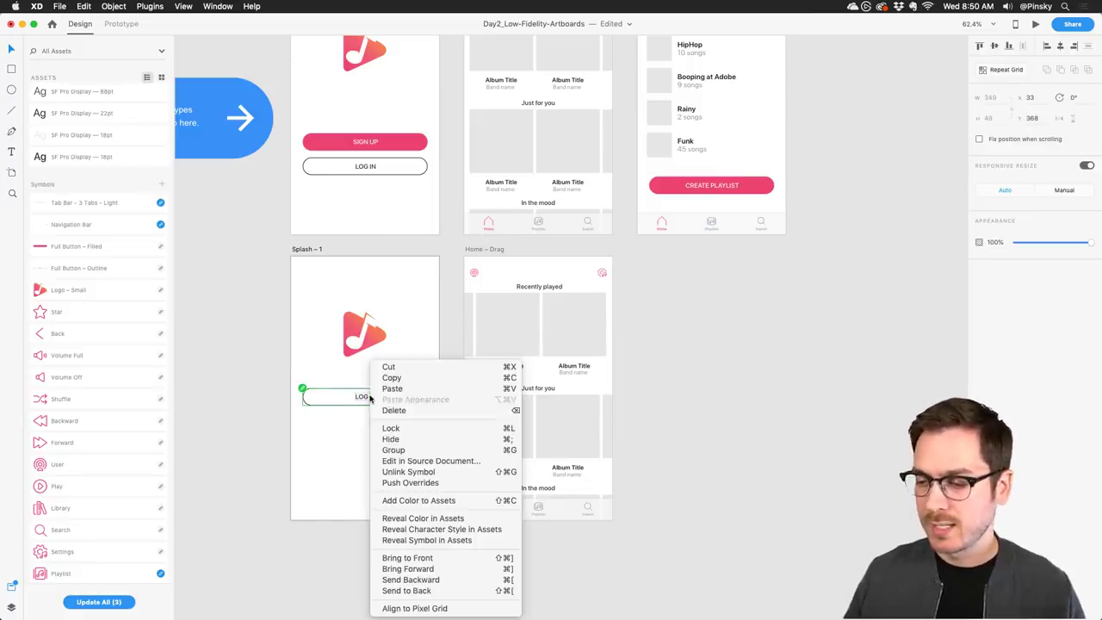
pyautogui.click(403, 475)
pyautogui.scroll(10, 357, 402)
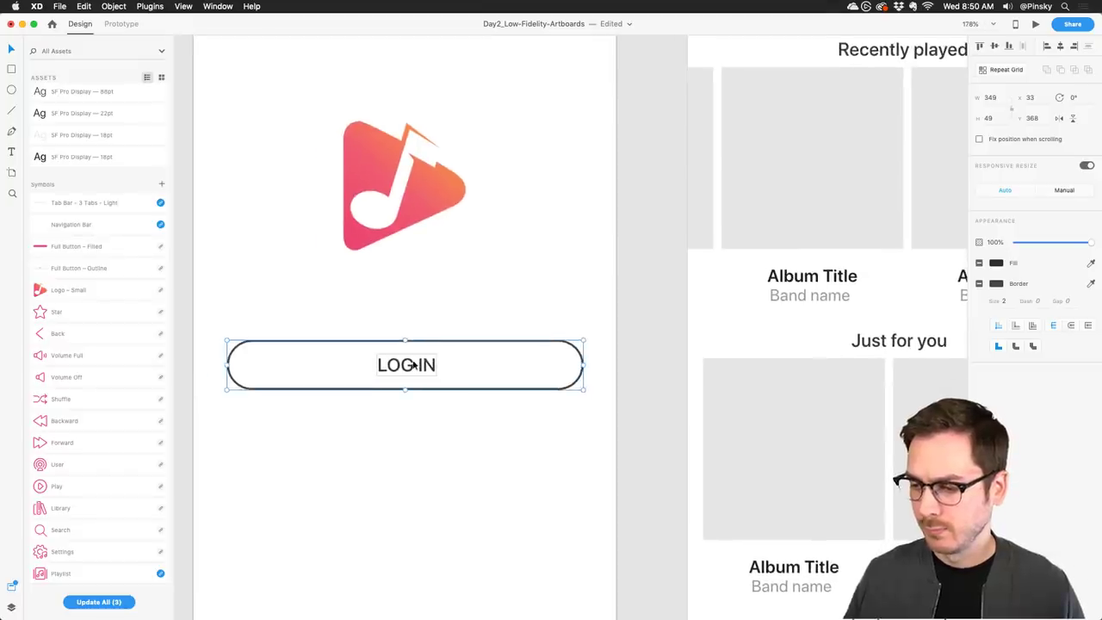
pyautogui.doubleClick(413, 365)
pyautogui.doubleClick(411, 366)
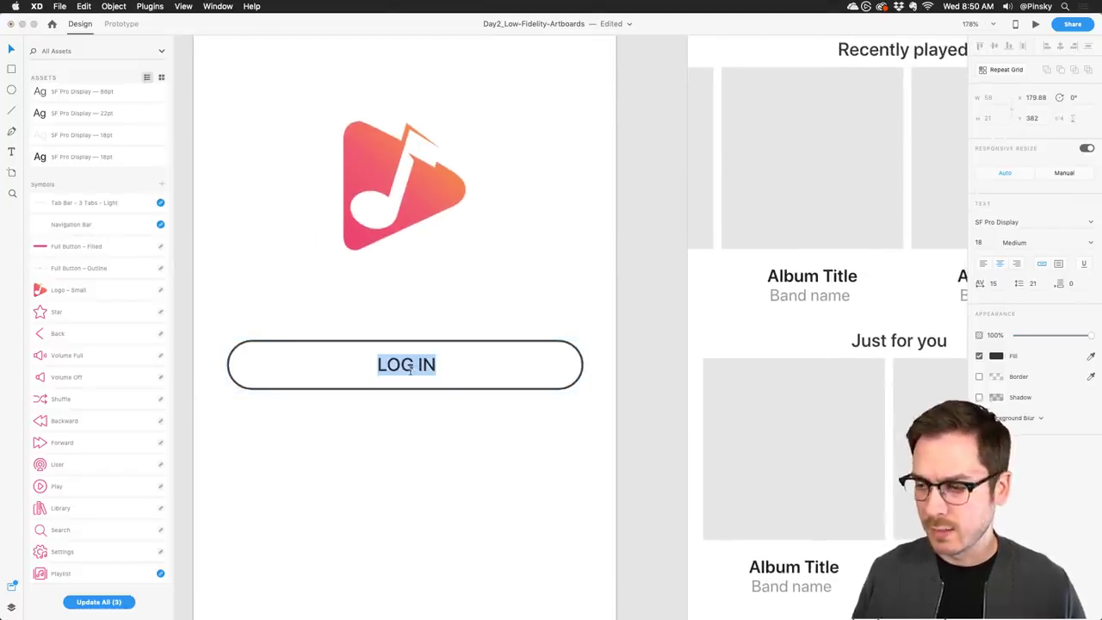
pyautogui.write('Email address')
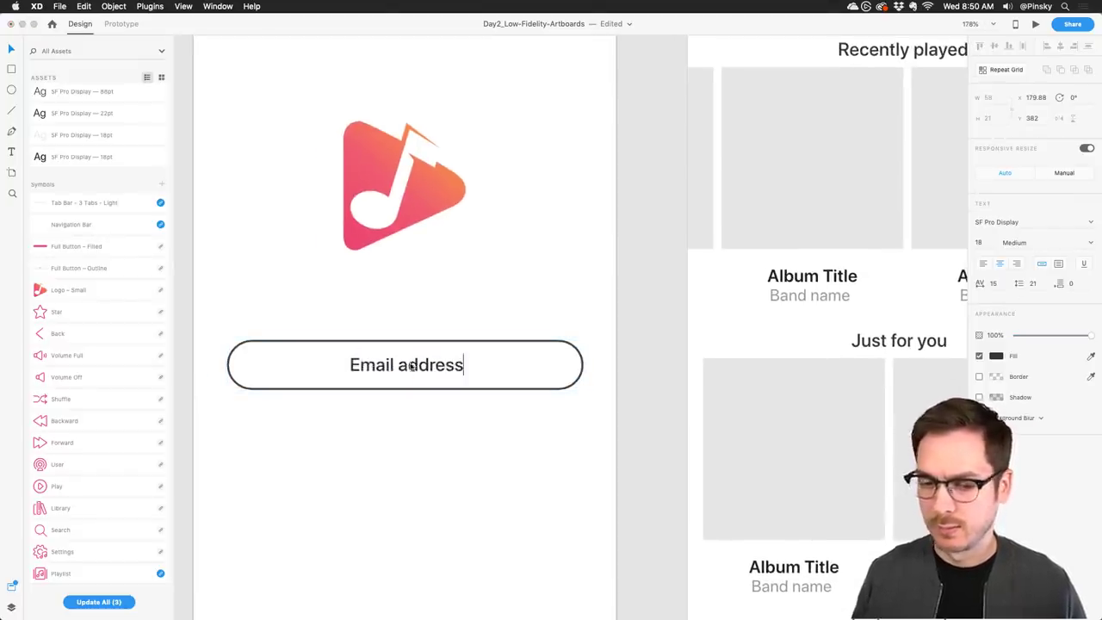
pyautogui.moveTo(424, 363); pyautogui.dragTo(319, 360)
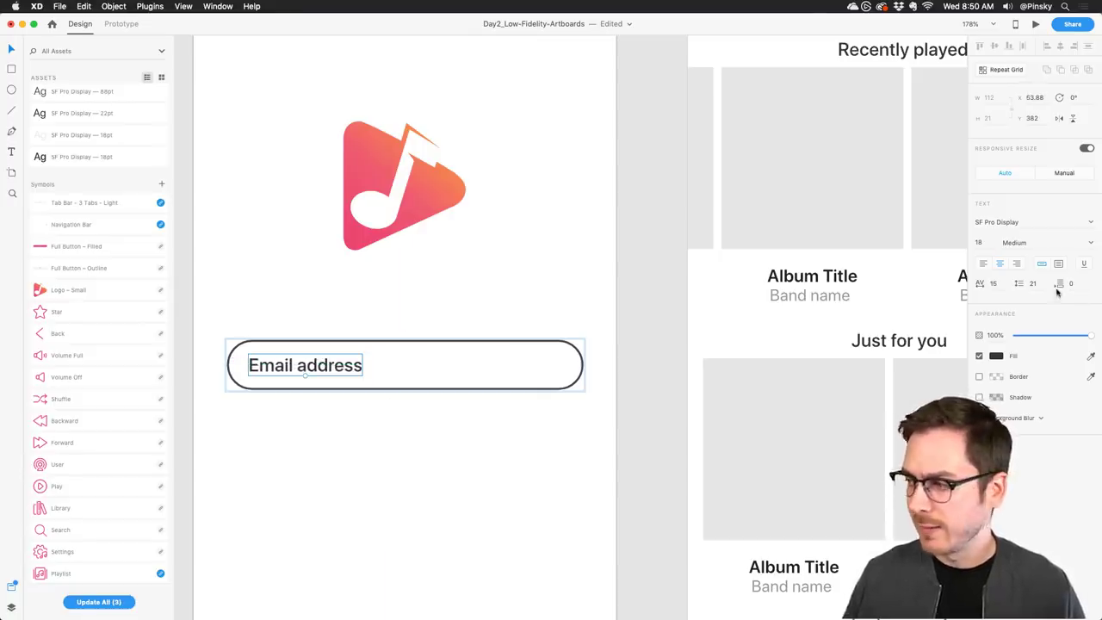
# Make the Email address text light grey in SF Pro Display 18pt, nudged left.
pyautogui.click(996, 356)
pyautogui.click(863, 313)
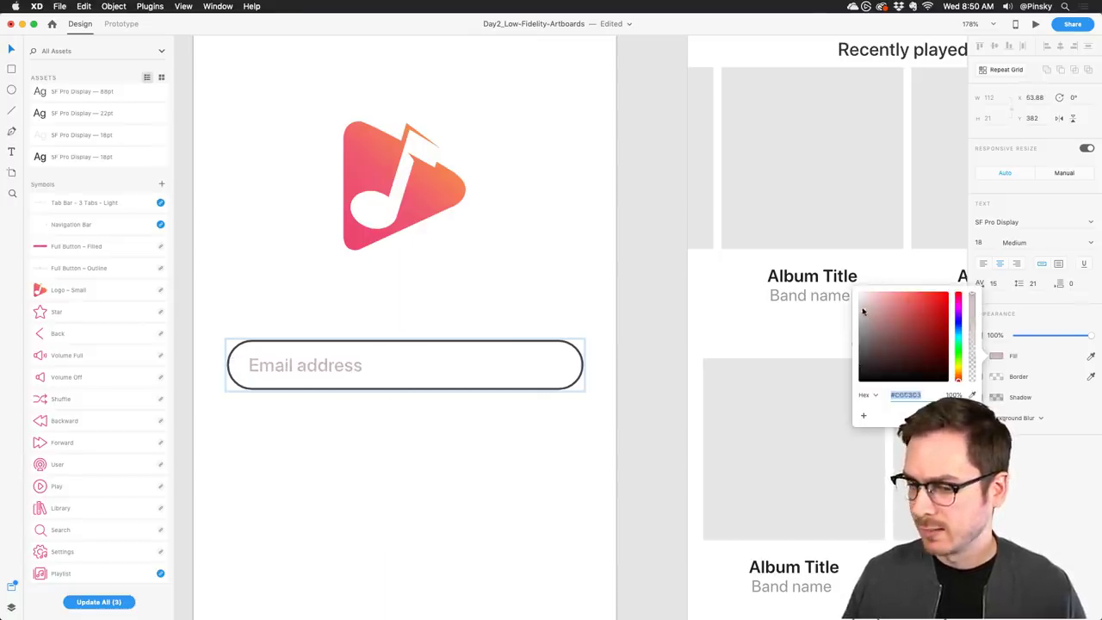
pyautogui.click(150, 188)
pyautogui.click(91, 135)
pyautogui.click(290, 320)
pyautogui.click(295, 367)
pyautogui.moveTo(295, 367); pyautogui.dragTo(293, 368)
pyautogui.click(460, 346)
# Lighten the field's outline to light grey and duplicate the field below it.
pyautogui.click(460, 344)
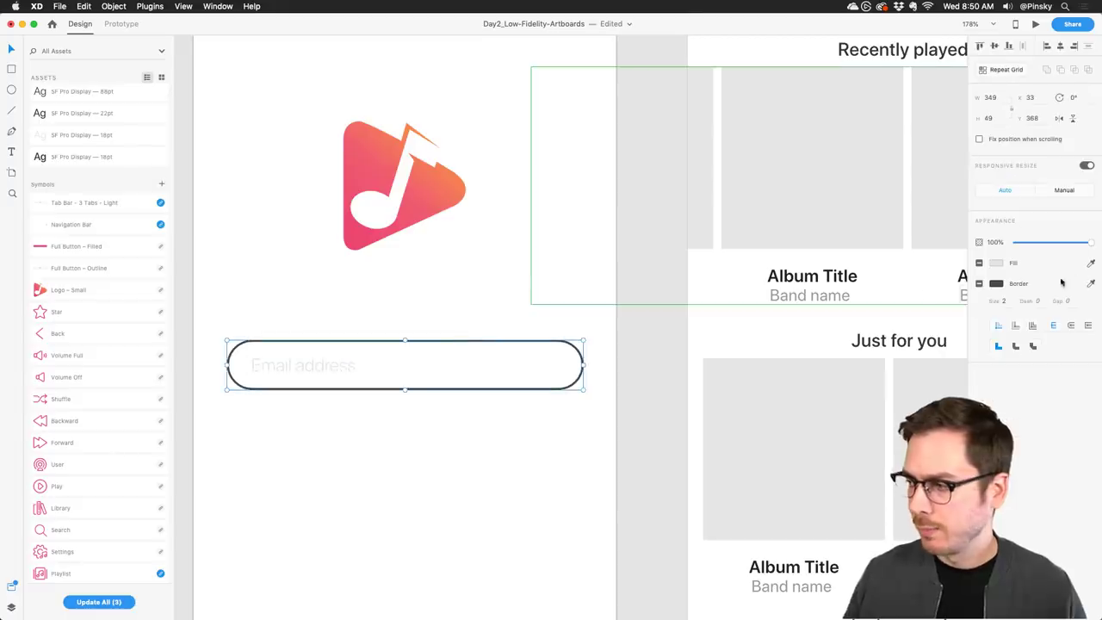
pyautogui.click(996, 284)
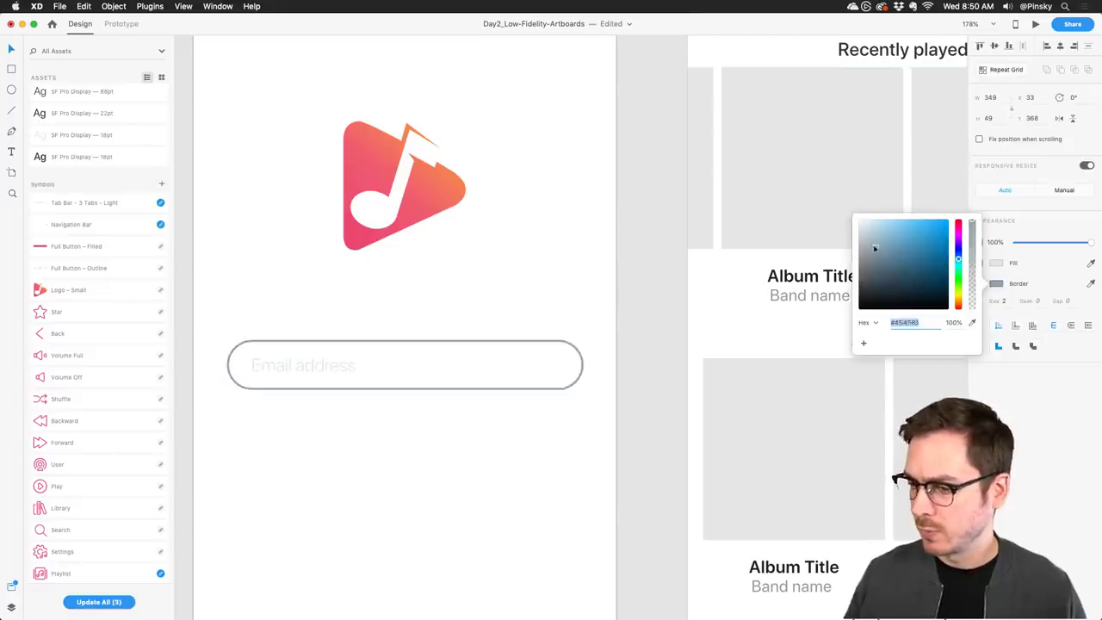
pyautogui.moveTo(870, 247); pyautogui.dragTo(853, 241)
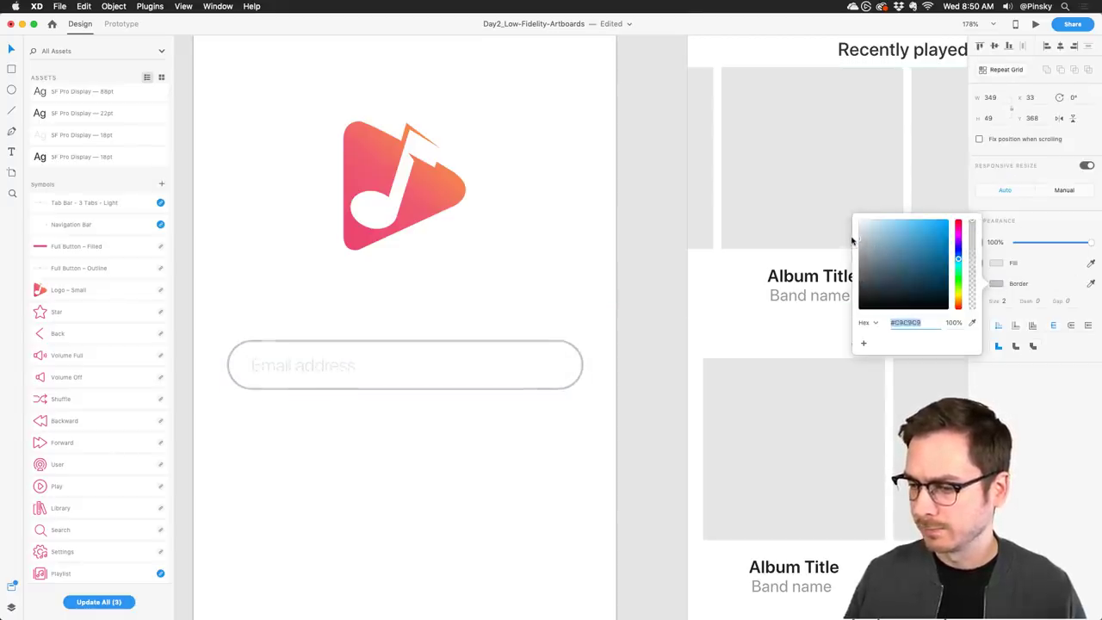
pyautogui.click(290, 366)
pyautogui.moveTo(290, 366); pyautogui.dragTo(314, 424)
# Change the second field's placeholder to 'Password' and shift it toward the left edge.
pyautogui.doubleClick(314, 423)
pyautogui.doubleClick(313, 430)
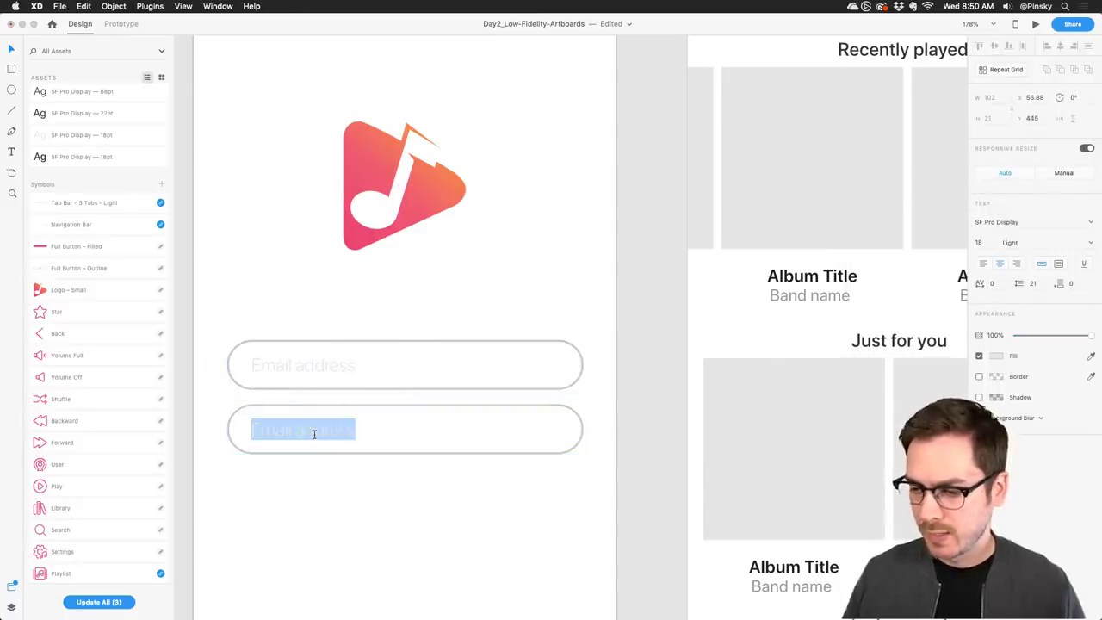
pyautogui.write('Password')
pyautogui.press('Escape')
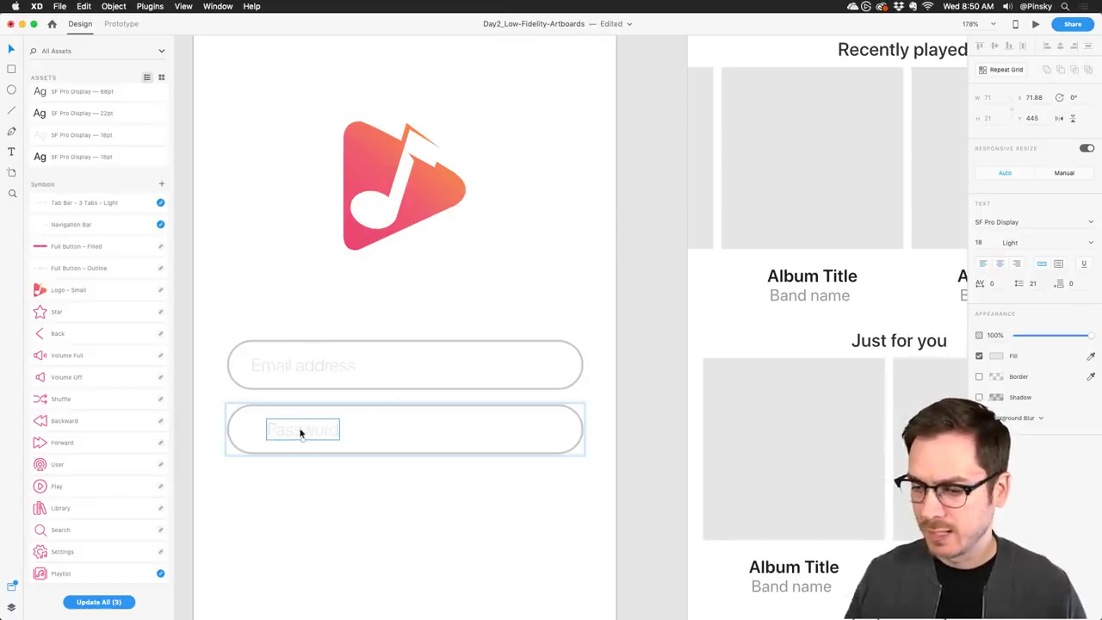
pyautogui.moveTo(301, 433); pyautogui.dragTo(278, 427)
# Move the Email address text left to line up with the Password text.
pyautogui.click(288, 369)
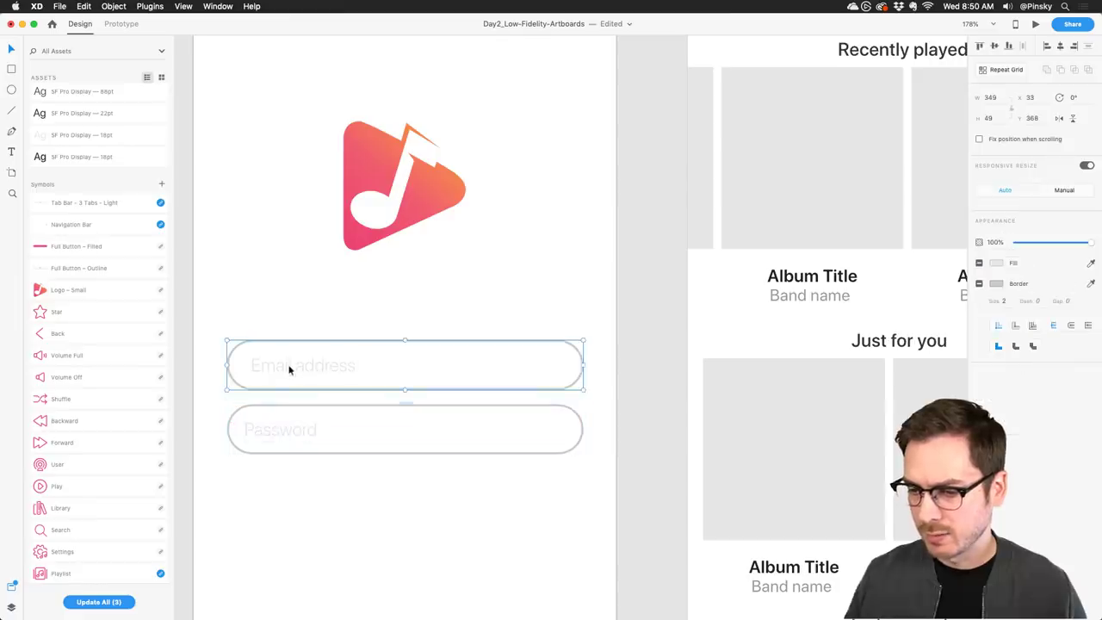
pyautogui.doubleClick(288, 368)
pyautogui.moveTo(275, 364); pyautogui.dragTo(269, 366)
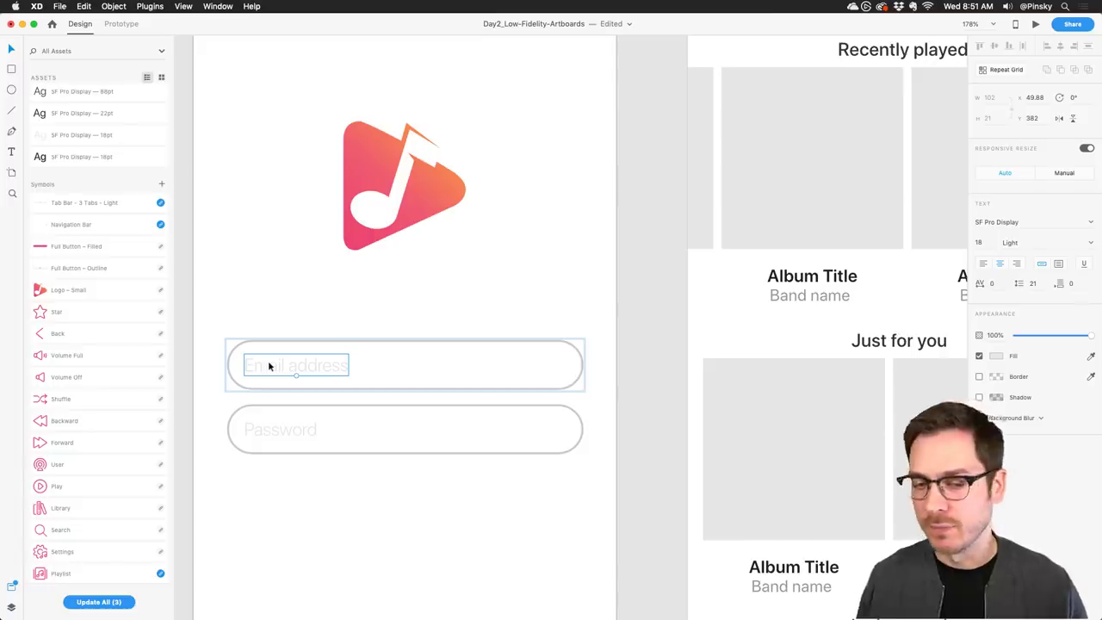
pyautogui.press('Escape')
pyautogui.scroll(-5, 354, 357)
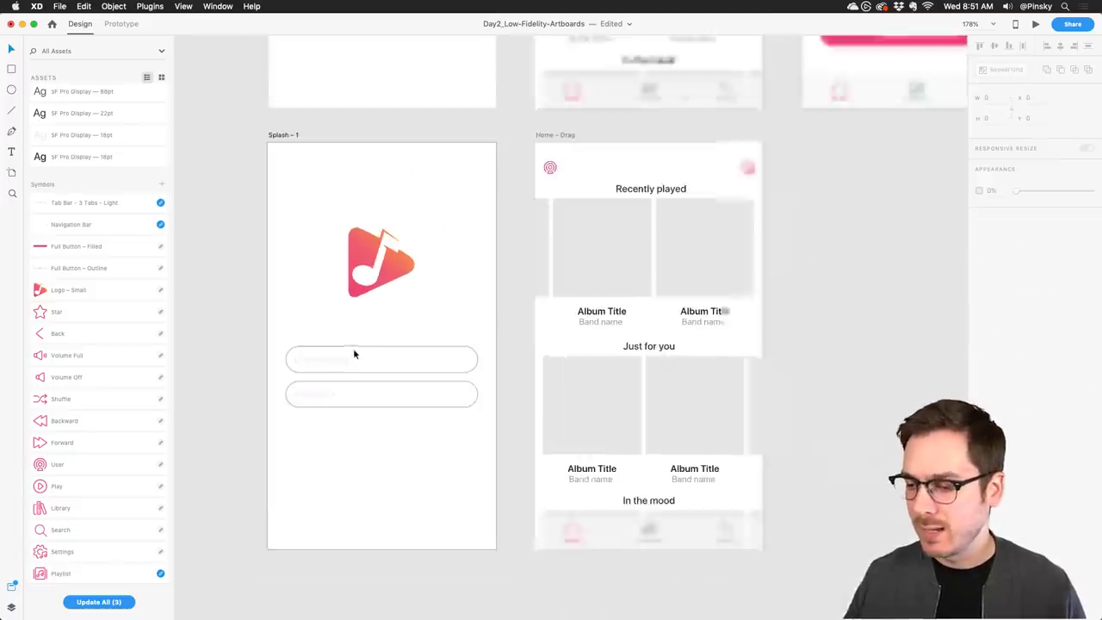
# Place a Full Button – Filled symbol beneath the Email address and Password fields, evenly spaced.
pyautogui.moveTo(354, 353); pyautogui.dragTo(356, 291)
pyautogui.moveTo(54, 247); pyautogui.dragTo(396, 356)
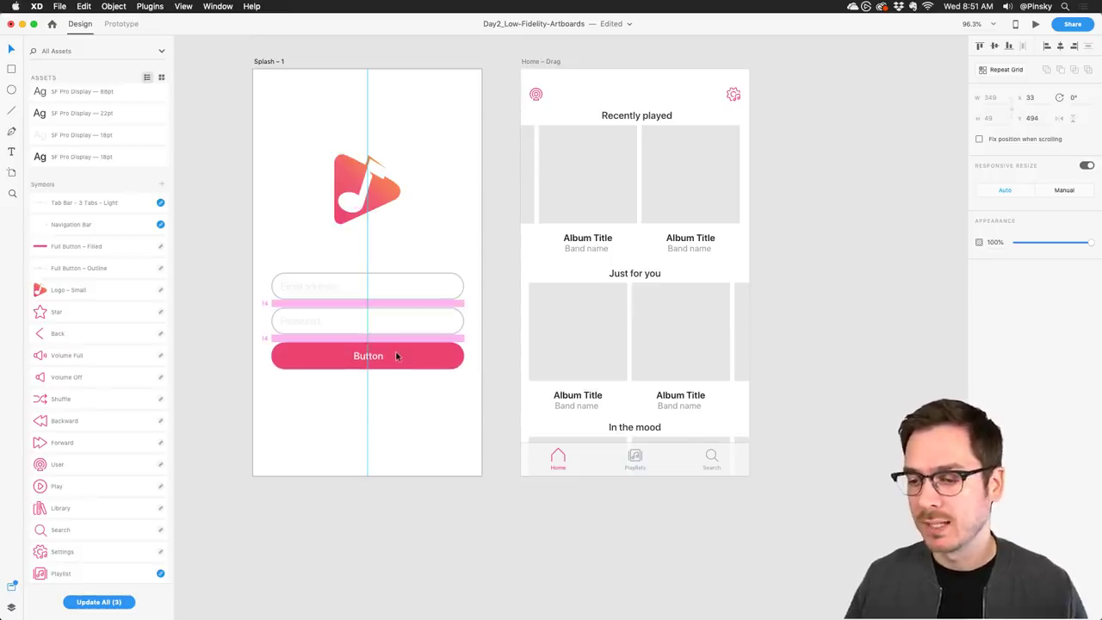
pyautogui.scroll(5, 396, 356)
pyautogui.click(364, 268)
pyautogui.scroll(2, 364, 268)
pyautogui.moveTo(455, 286); pyautogui.dragTo(466, 282)
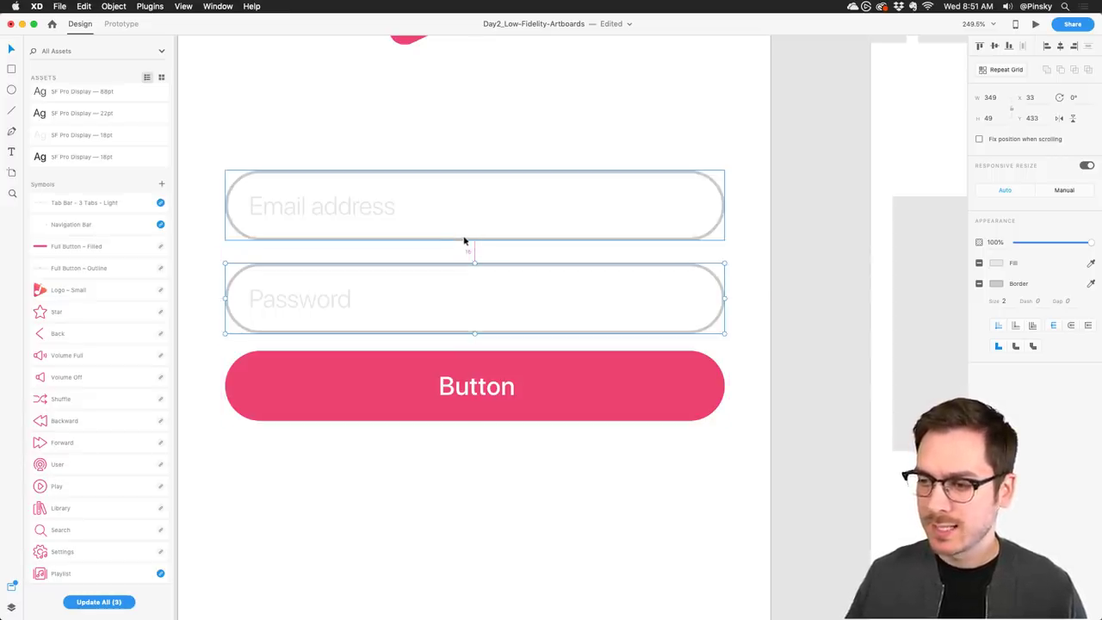
pyautogui.moveTo(593, 398); pyautogui.dragTo(517, 398)
# Change the pink button's label to LOG IN.
pyautogui.doubleClick(469, 391)
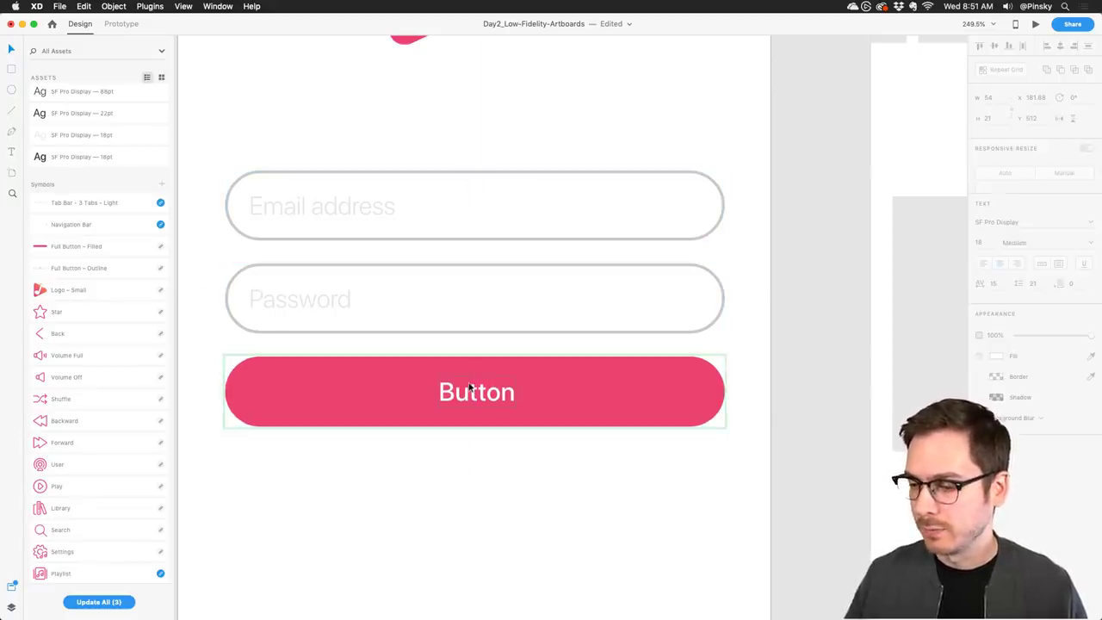
pyautogui.doubleClick(469, 392)
pyautogui.write('LOG IN')
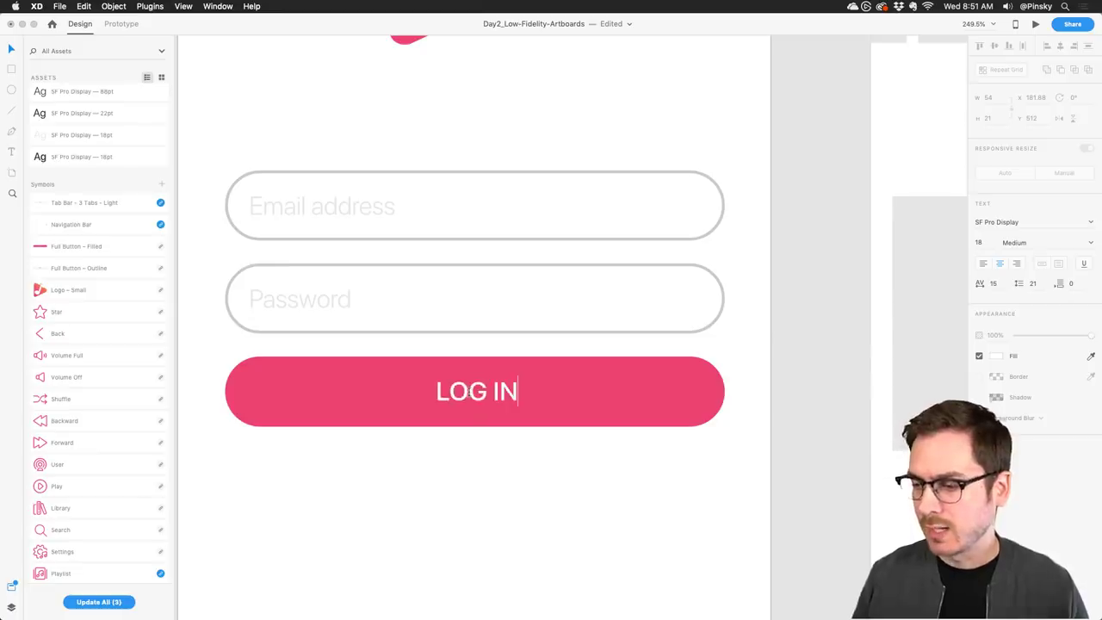
pyautogui.press('Escape')
pyautogui.scroll(-8, 470, 390)
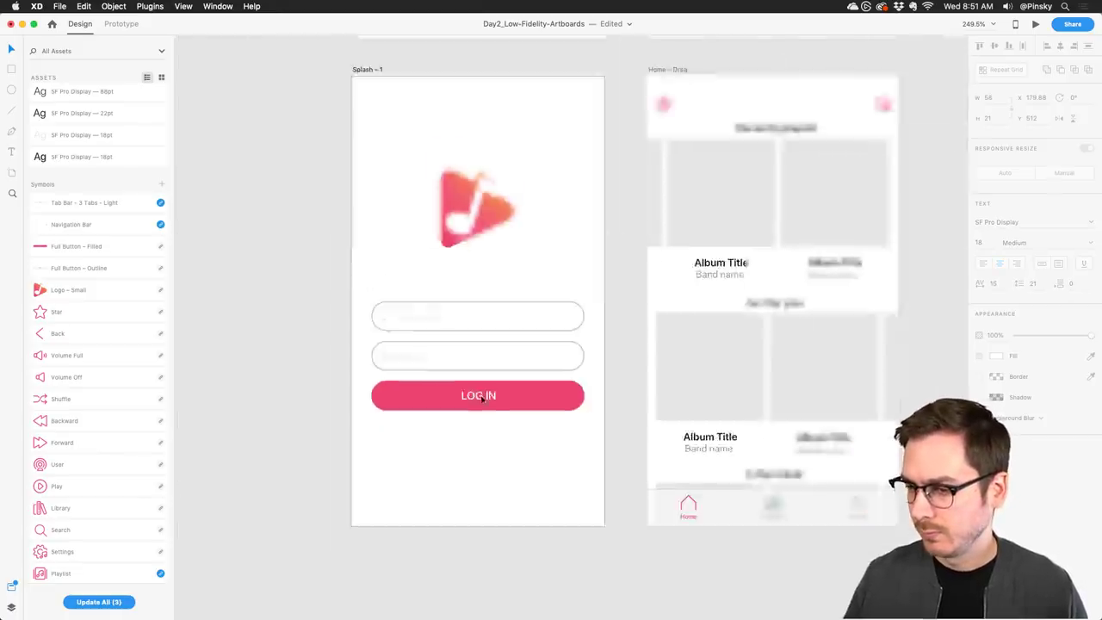
# Deselect LOG IN, view the Splash, Home and Playlists artboards, then pan to Day1_Design-System-Setup's artboards.
pyautogui.click(460, 330)
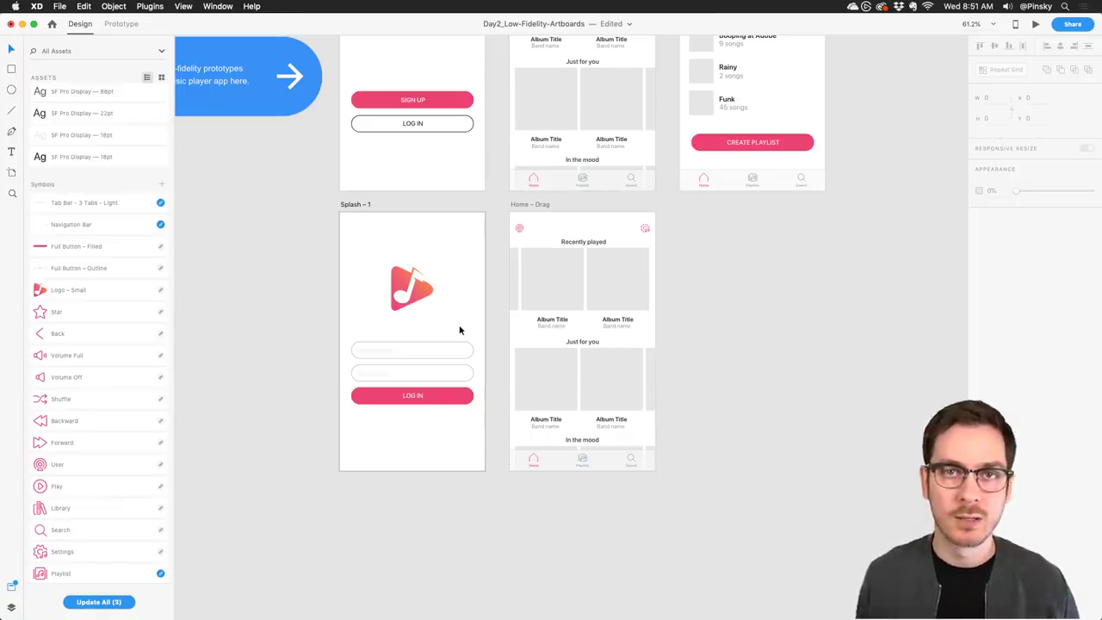
pyautogui.scroll(3, 459, 328)
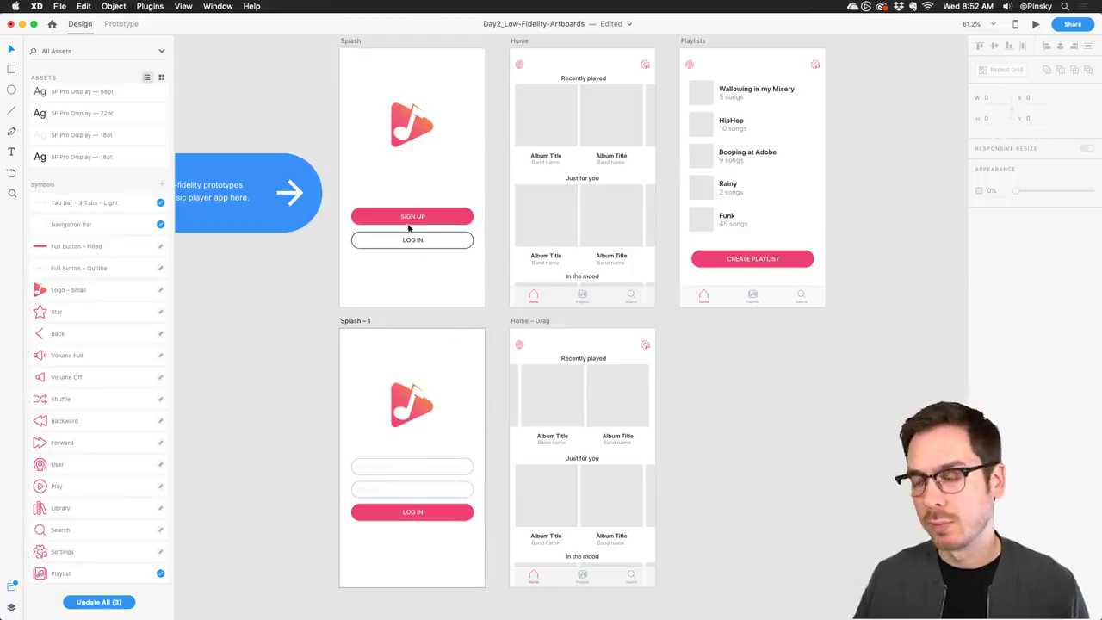
pyautogui.moveTo(429, 222); pyautogui.dragTo(285, 269)
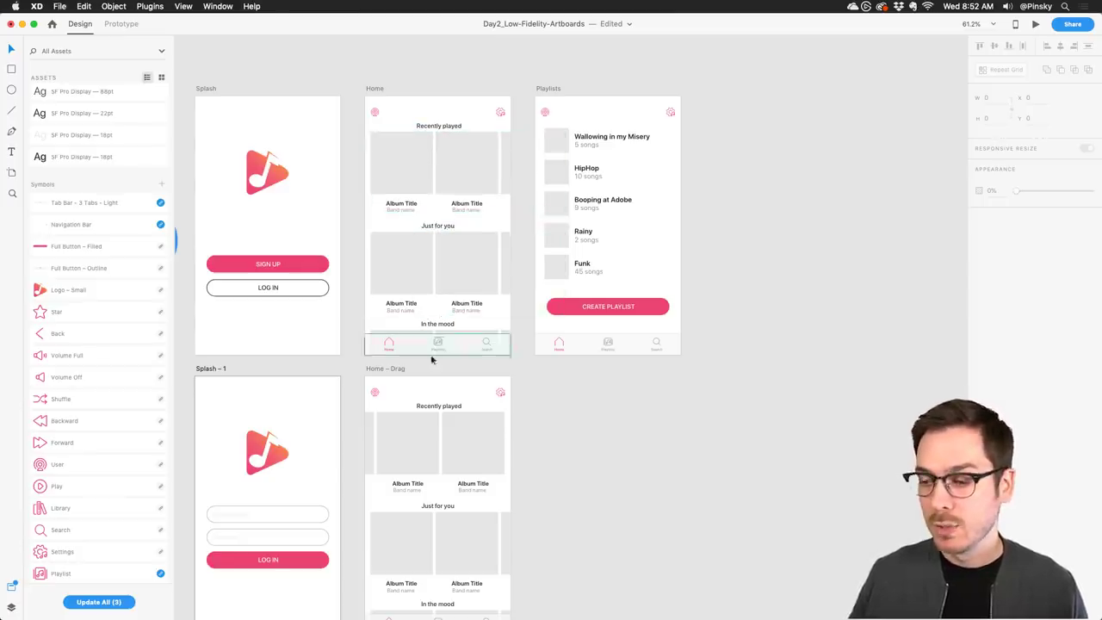
pyautogui.scroll(-3, 435, 323)
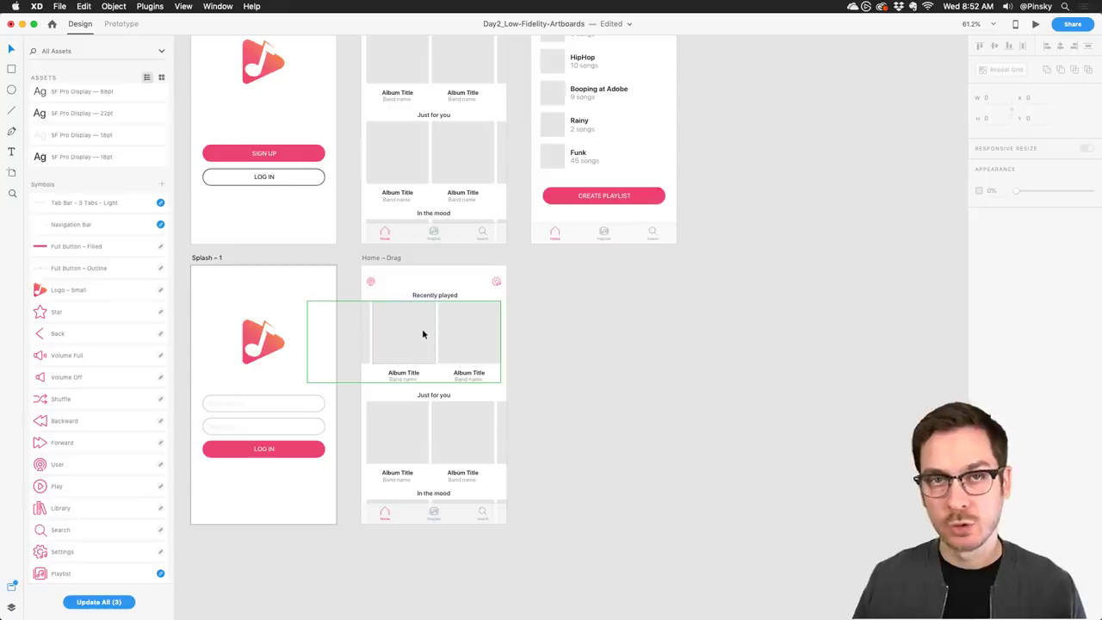
pyautogui.scroll(5, 422, 328)
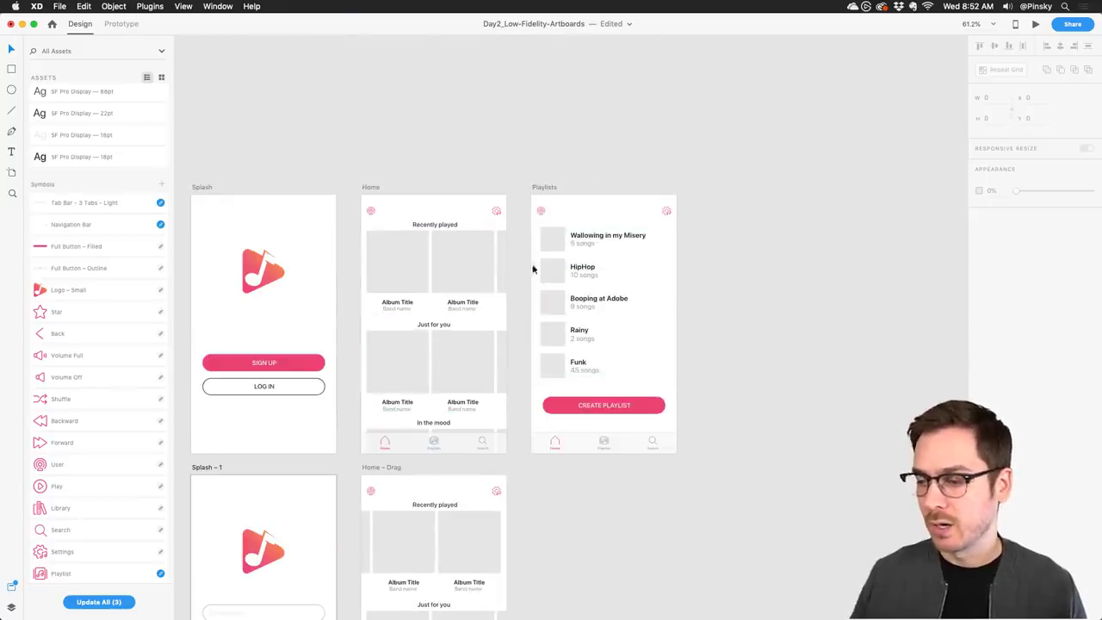
pyautogui.hscroll(-5, 585, 281)
pyautogui.scroll(-5, 604, 269)
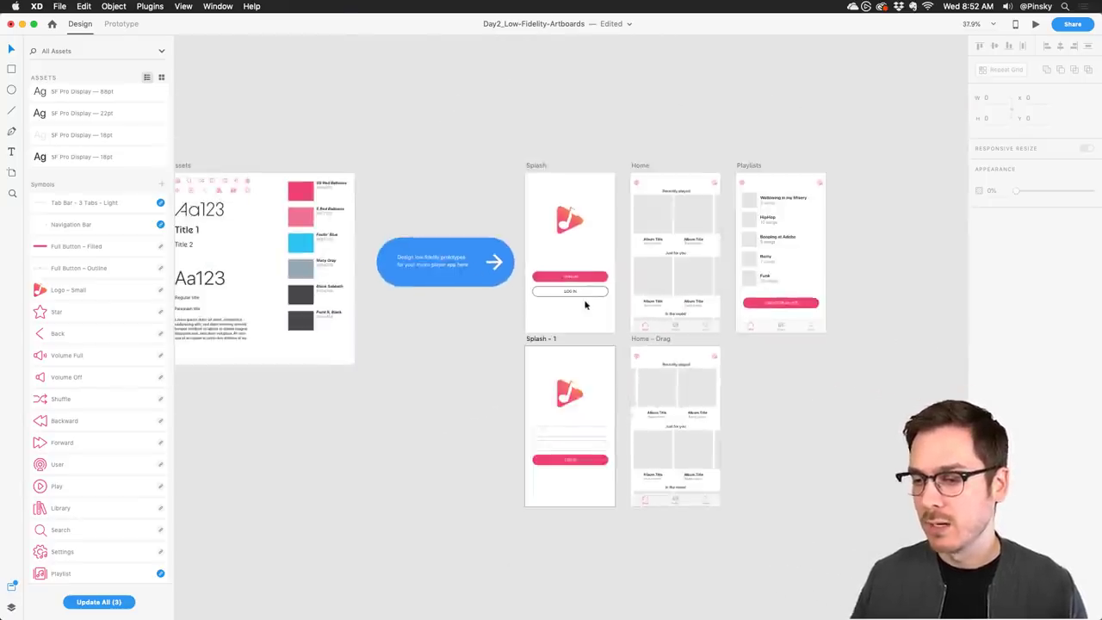
pyautogui.hscroll(-3, 536, 304)
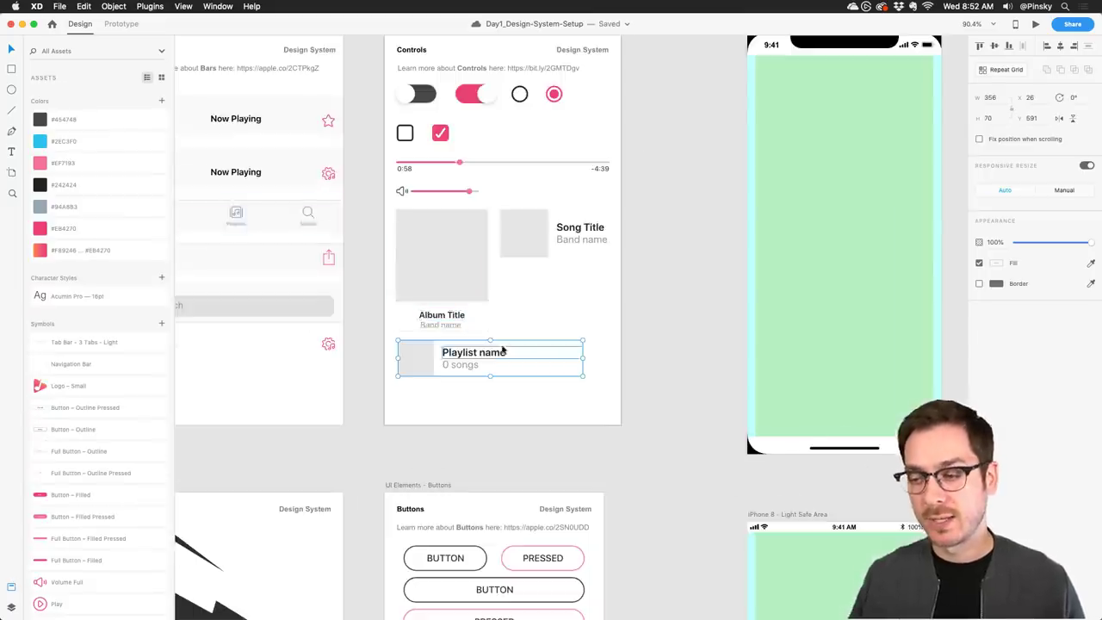
pyautogui.scroll(-5, 438, 386)
# Inspect the Song Title group on Day1's Controls artboard, then return to the Day2 document.
pyautogui.scroll(-3, 553, 238)
pyautogui.scroll(-3, 492, 270)
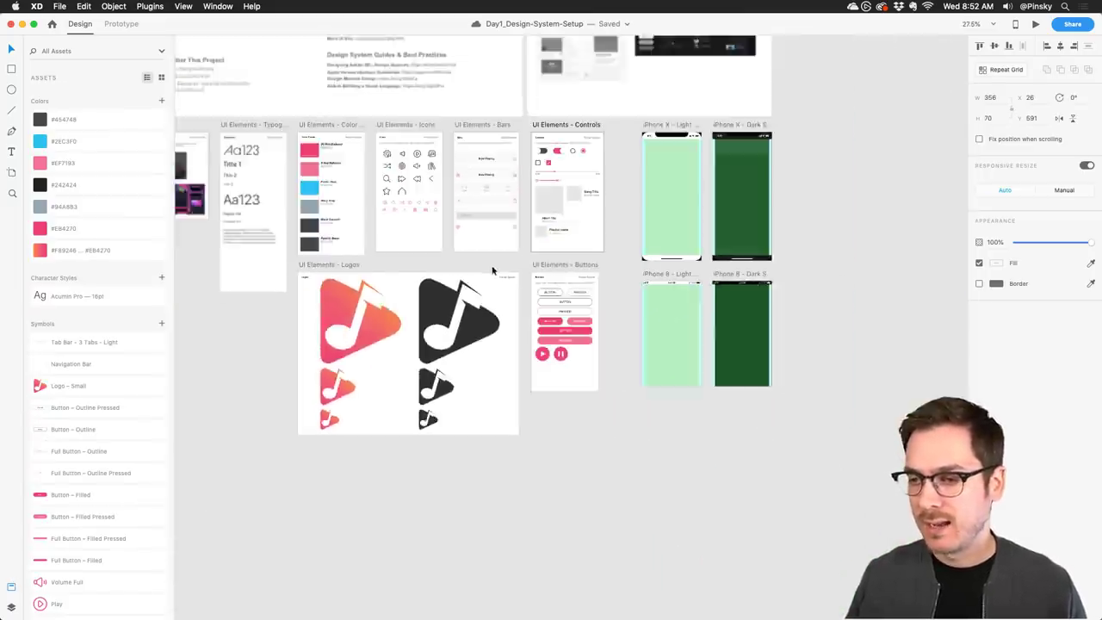
pyautogui.hscroll(-3, 492, 271)
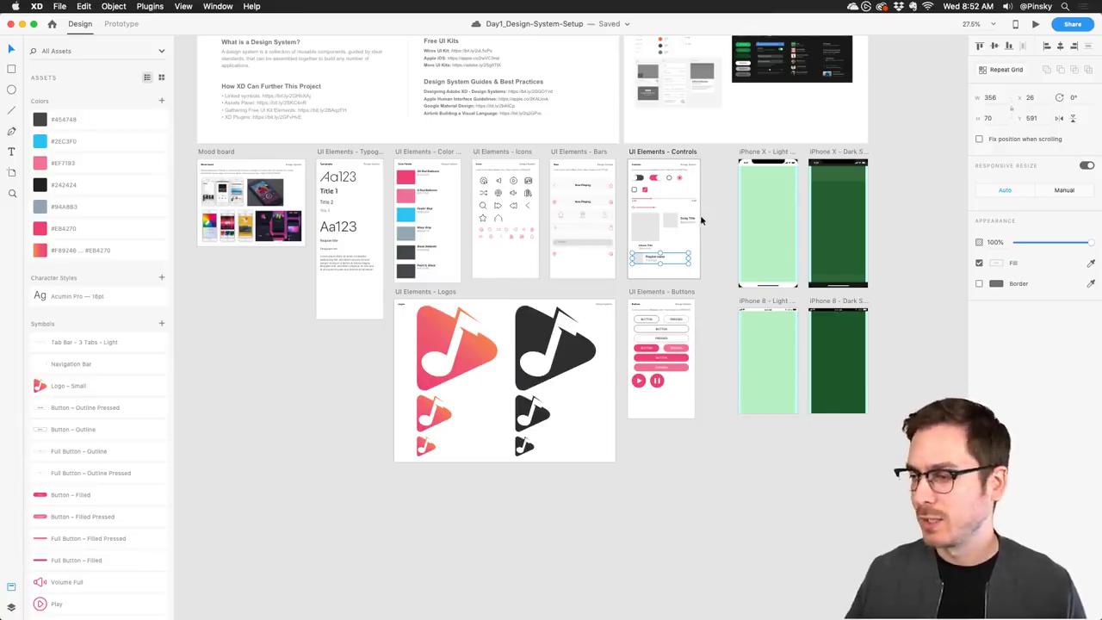
pyautogui.scroll(5, 702, 220)
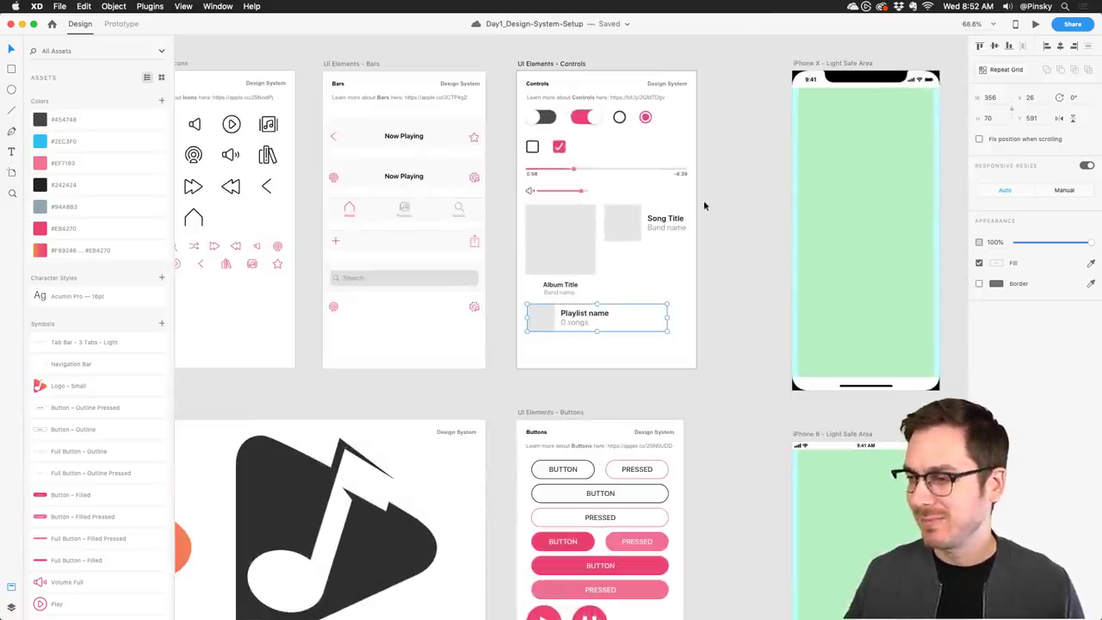
pyautogui.moveTo(708, 197); pyautogui.dragTo(684, 218)
pyautogui.click(733, 186)
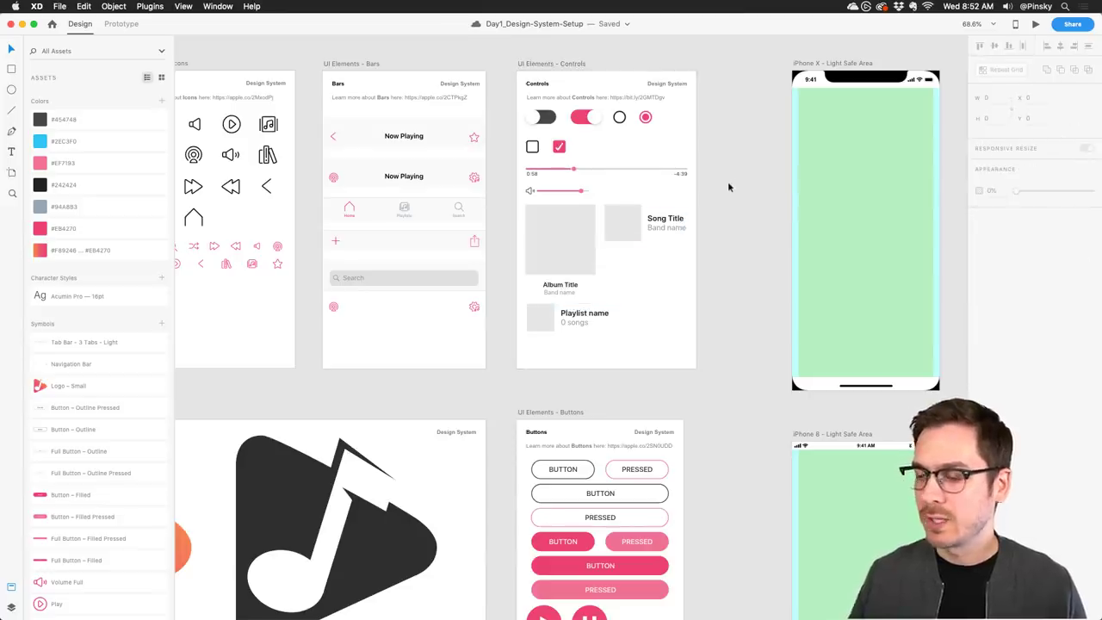
pyautogui.scroll(4, 727, 184)
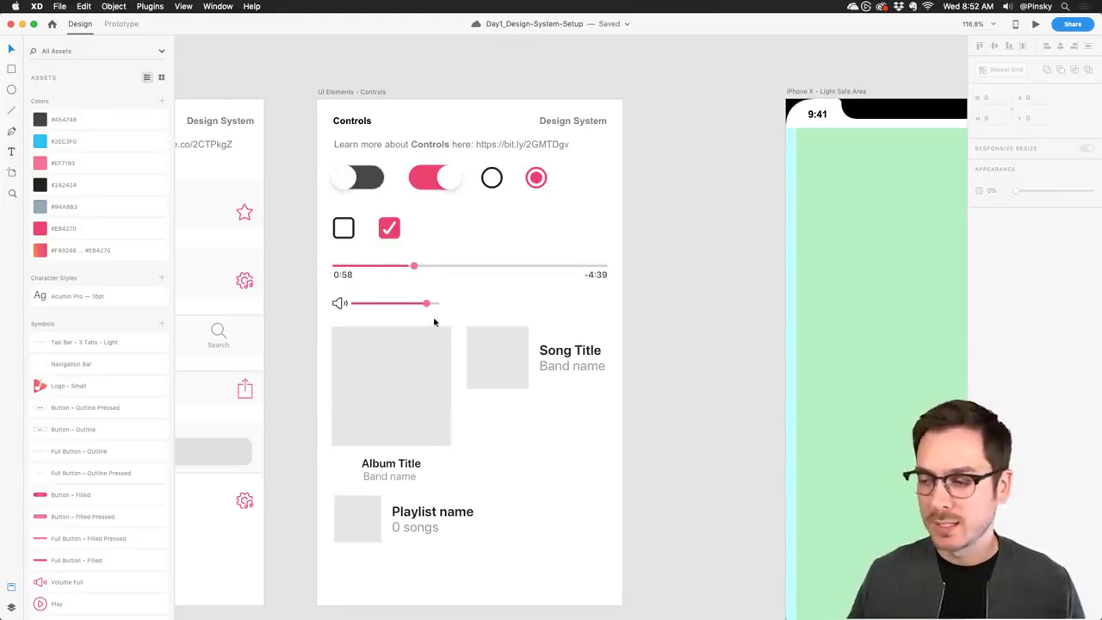
pyautogui.scroll(-2, 457, 330)
pyautogui.scroll(-4, 446, 327)
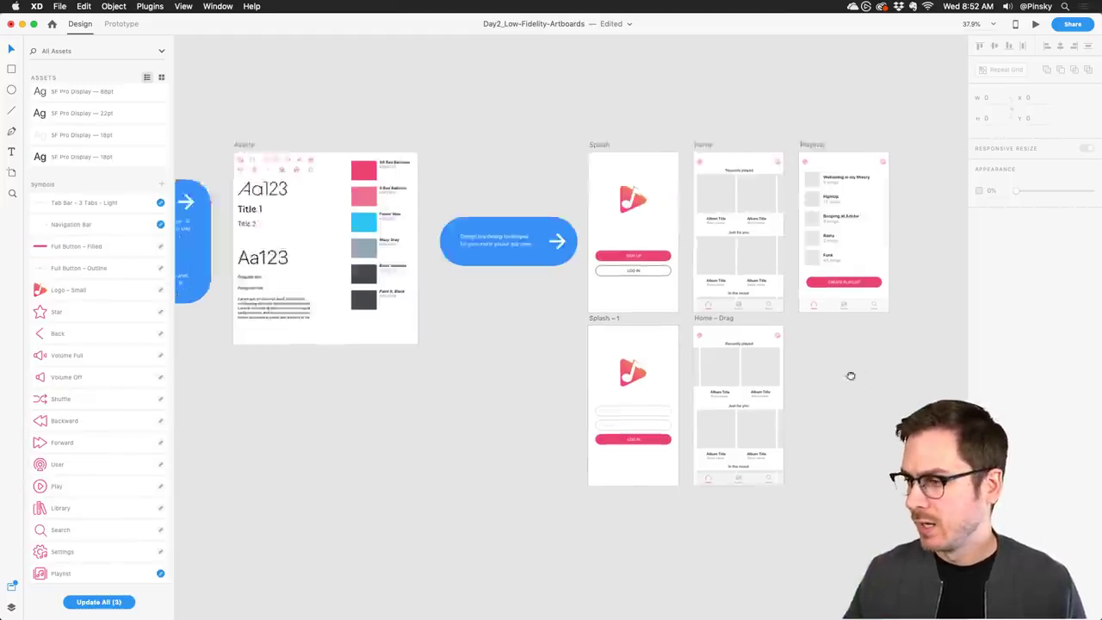
# Move the SIGN UP and LOG IN buttons on Splash up about 21 px, closer to the logo.
pyautogui.scroll(5, 773, 368)
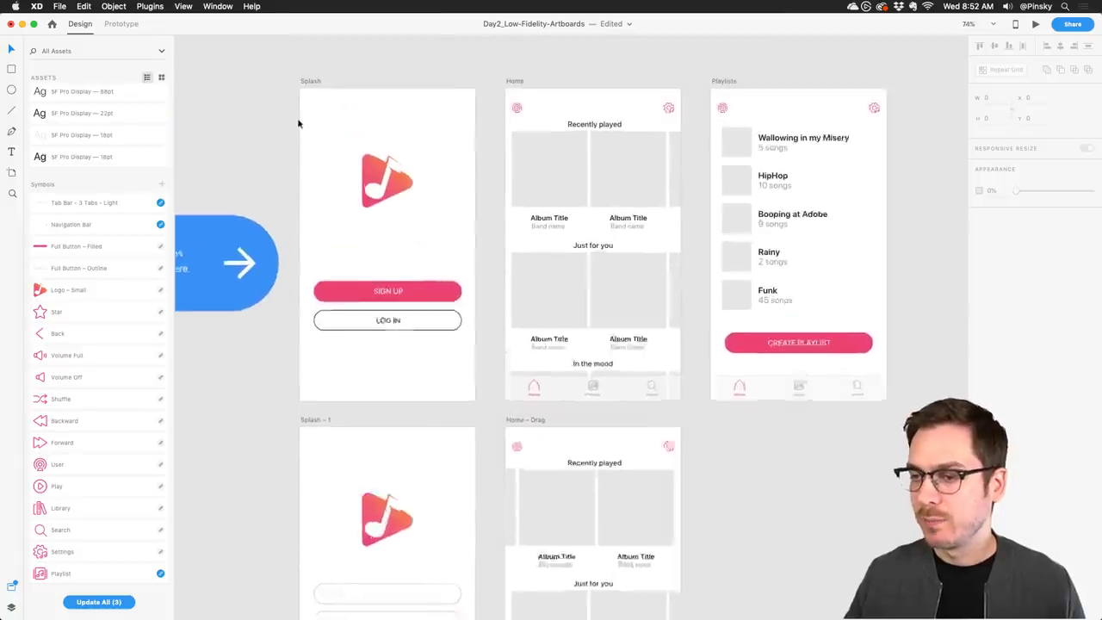
pyautogui.hscroll(3, 300, 124)
pyautogui.click(293, 166)
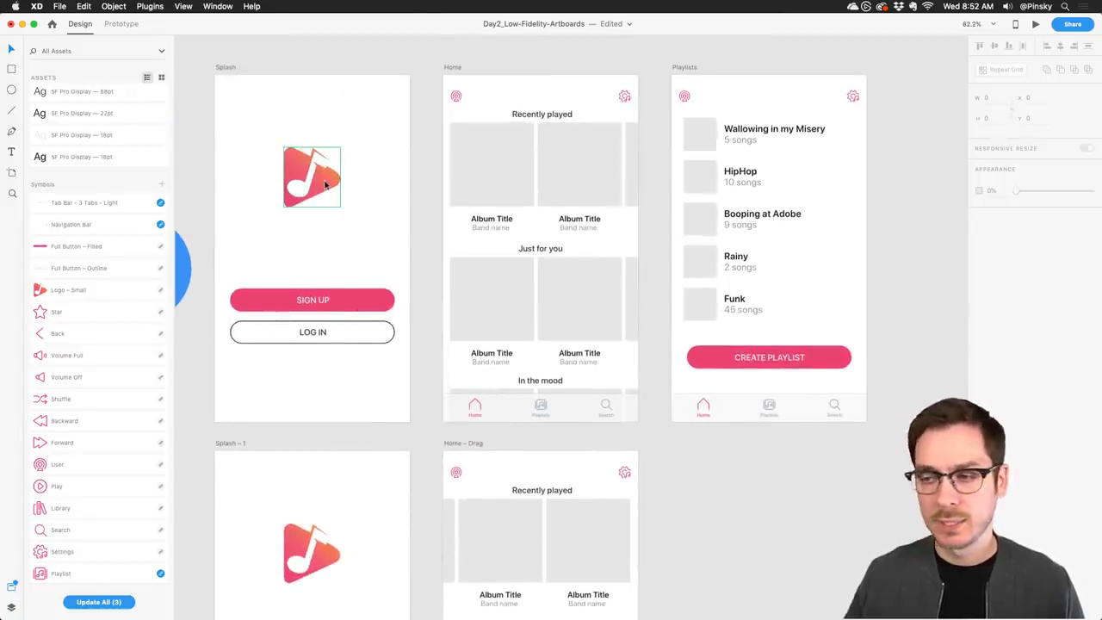
pyautogui.moveTo(351, 266); pyautogui.dragTo(305, 359)
pyautogui.moveTo(347, 298); pyautogui.dragTo(348, 276)
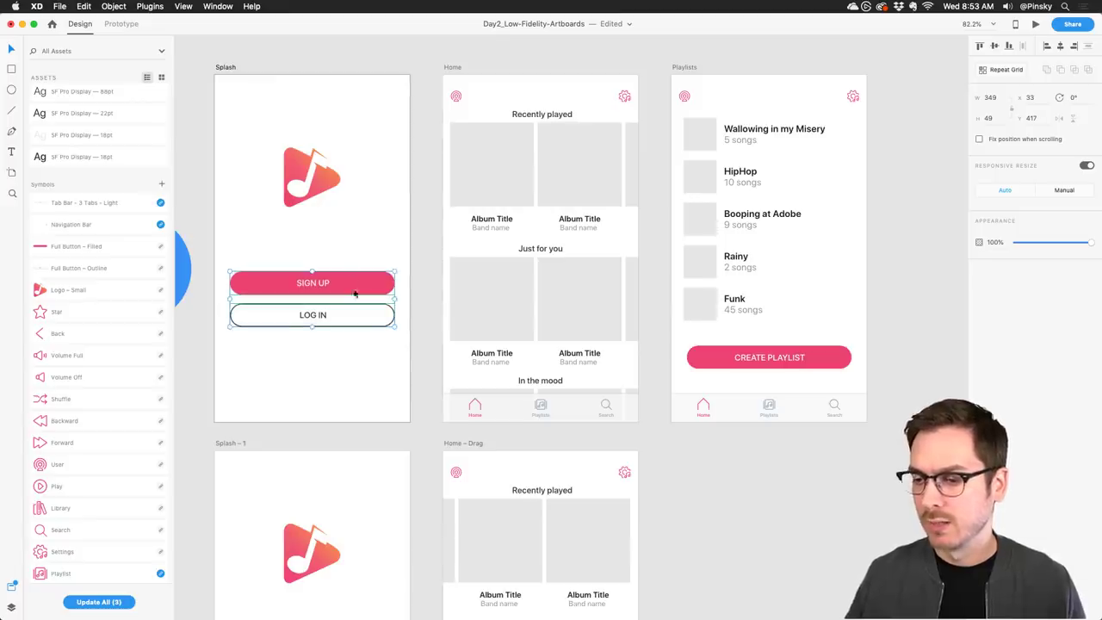
pyautogui.click(358, 346)
pyautogui.scroll(-5, 355, 284)
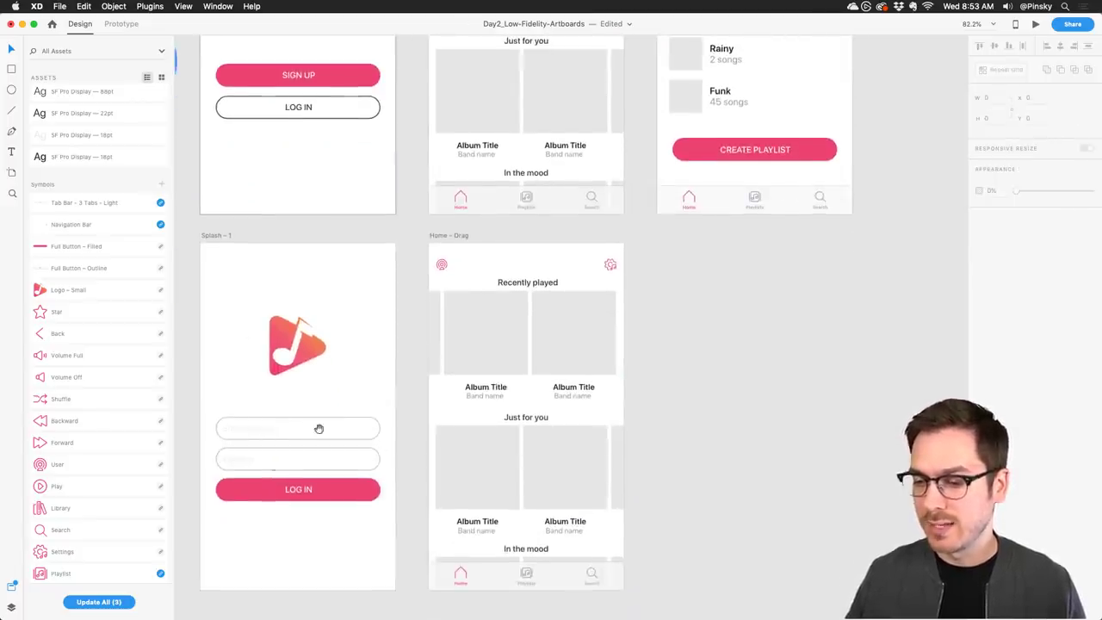
pyautogui.scroll(-2, 319, 428)
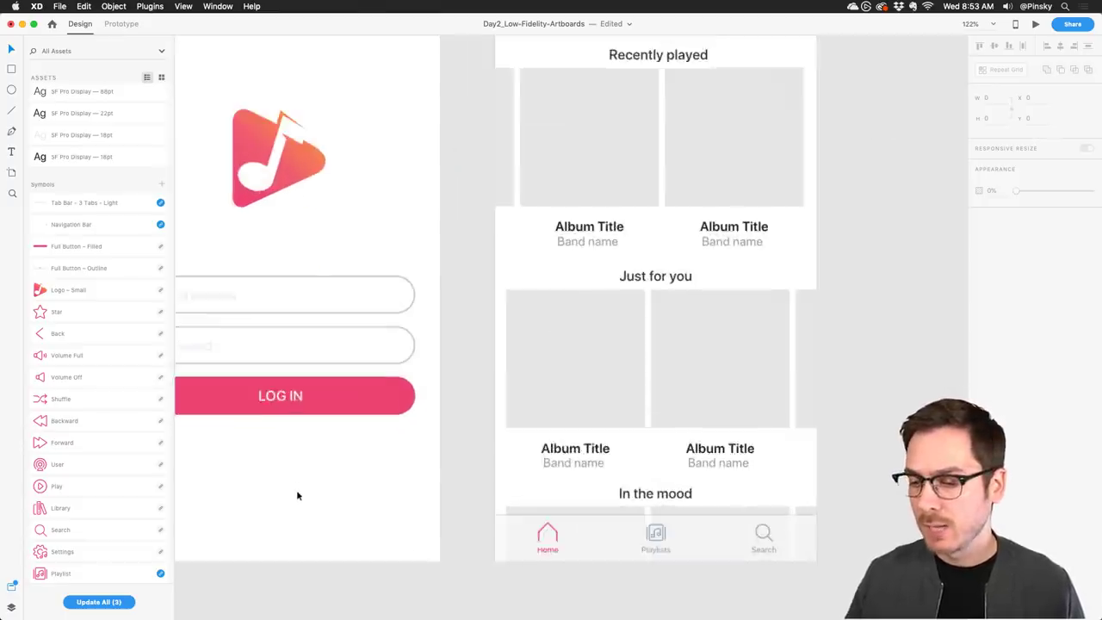
pyautogui.hscroll(-3, 297, 495)
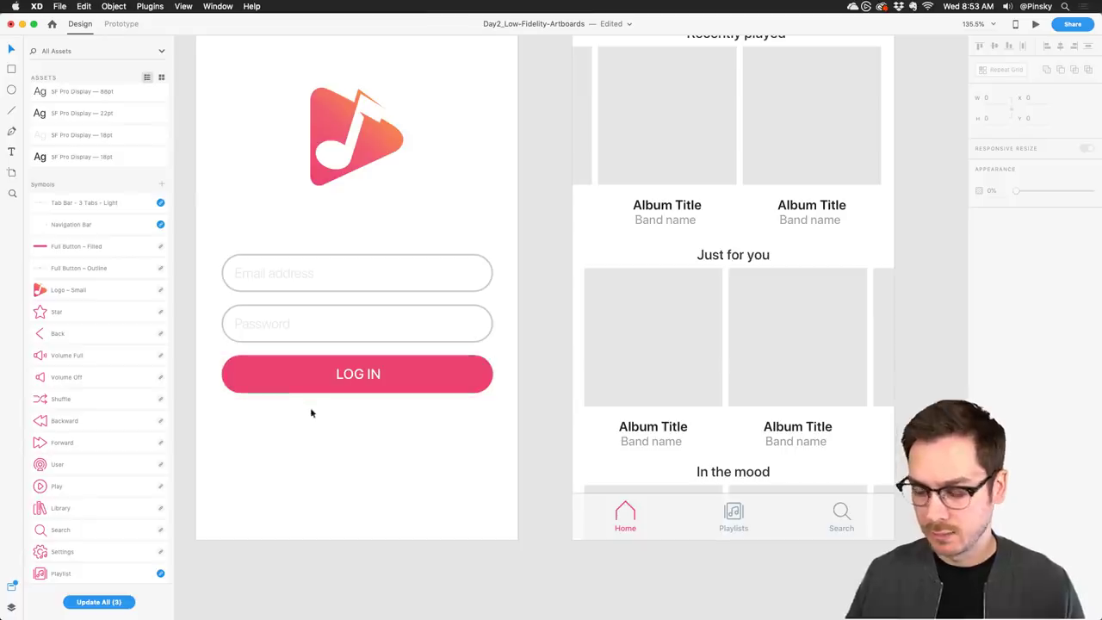
# Add light-grey 'Forgot password?' text centred beneath the LOG IN button.
pyautogui.press('t')
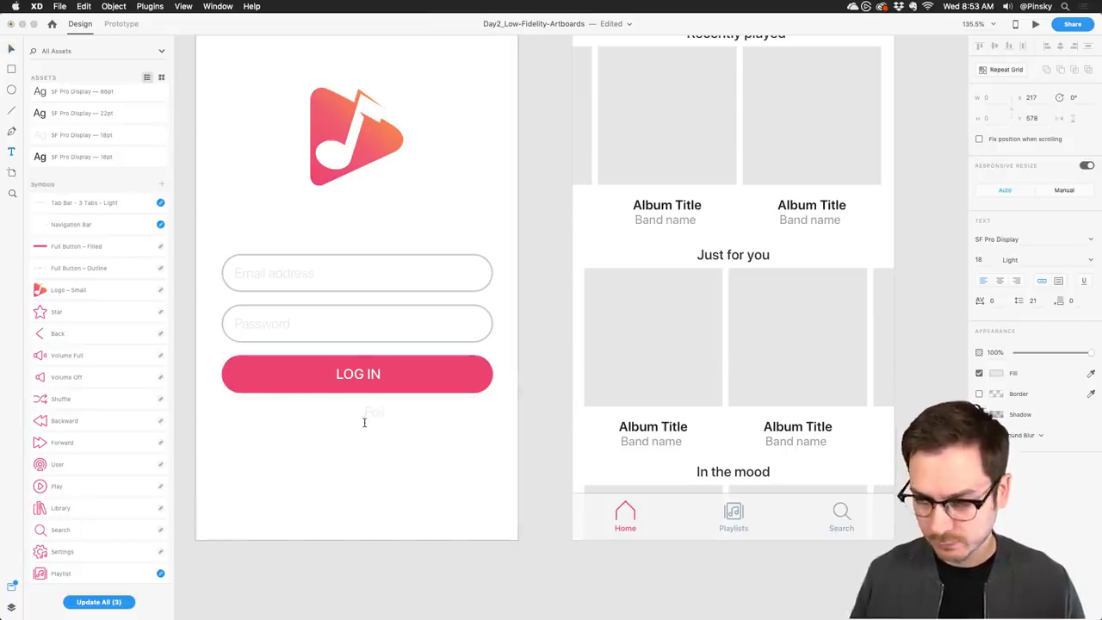
pyautogui.write('Forgot password?')
pyautogui.press('Escape')
pyautogui.click(1061, 45)
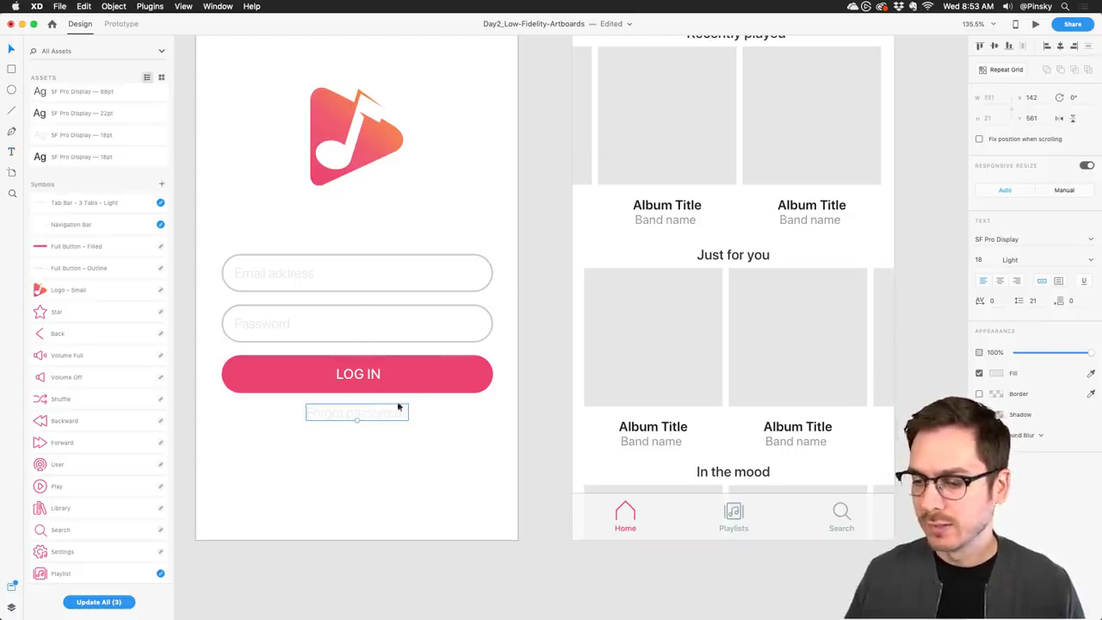
pyautogui.moveTo(367, 414); pyautogui.dragTo(366, 410)
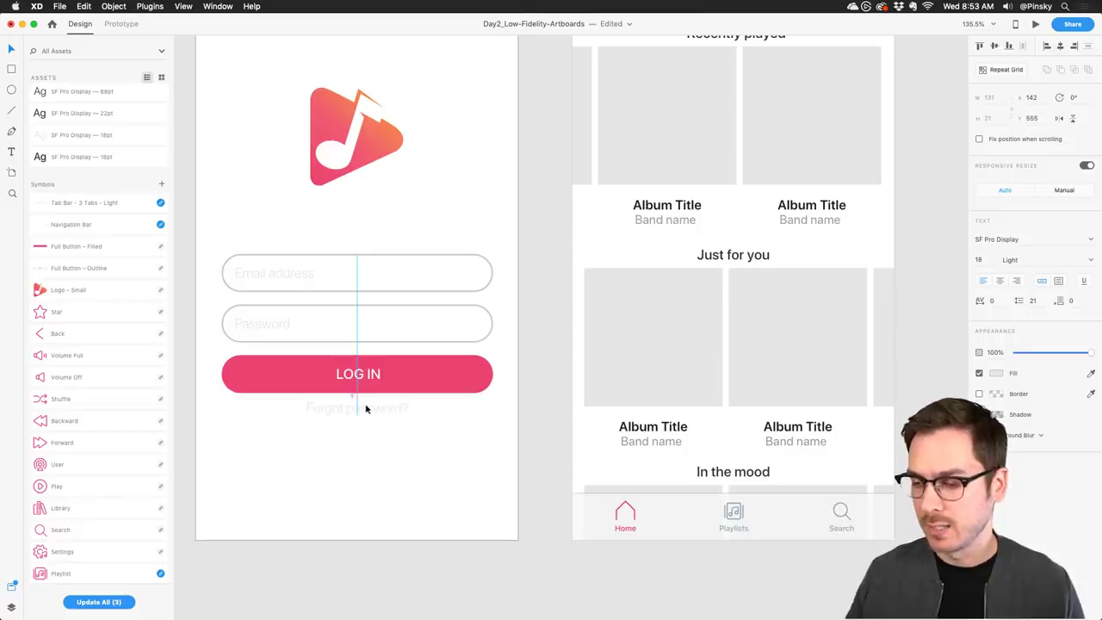
pyautogui.moveTo(366, 408); pyautogui.dragTo(365, 410)
pyautogui.click(448, 430)
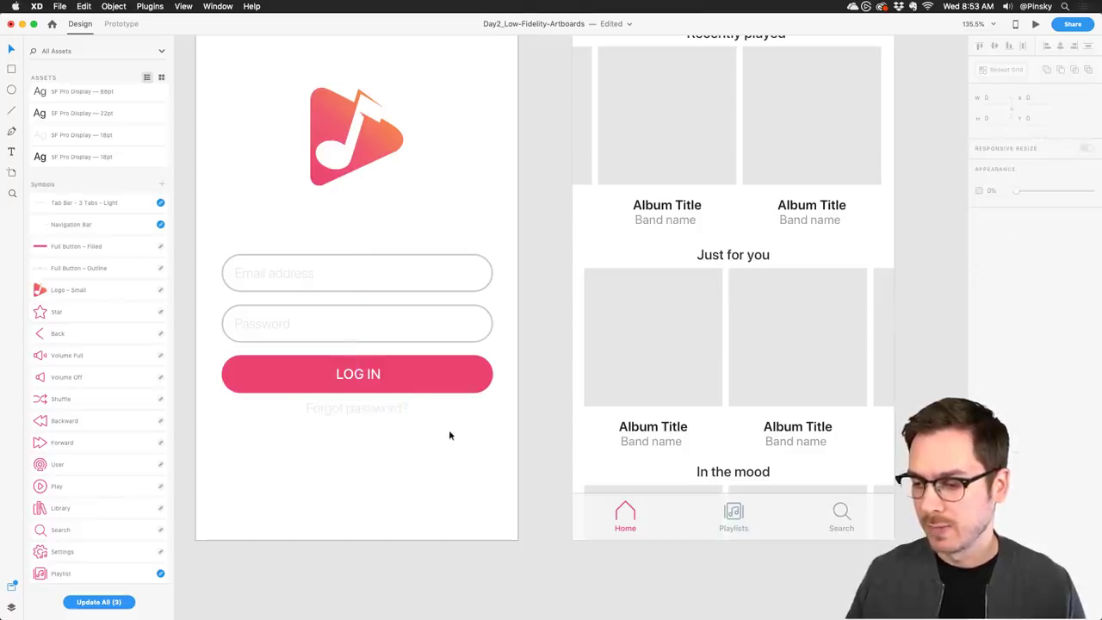
pyautogui.scroll(2, 449, 429)
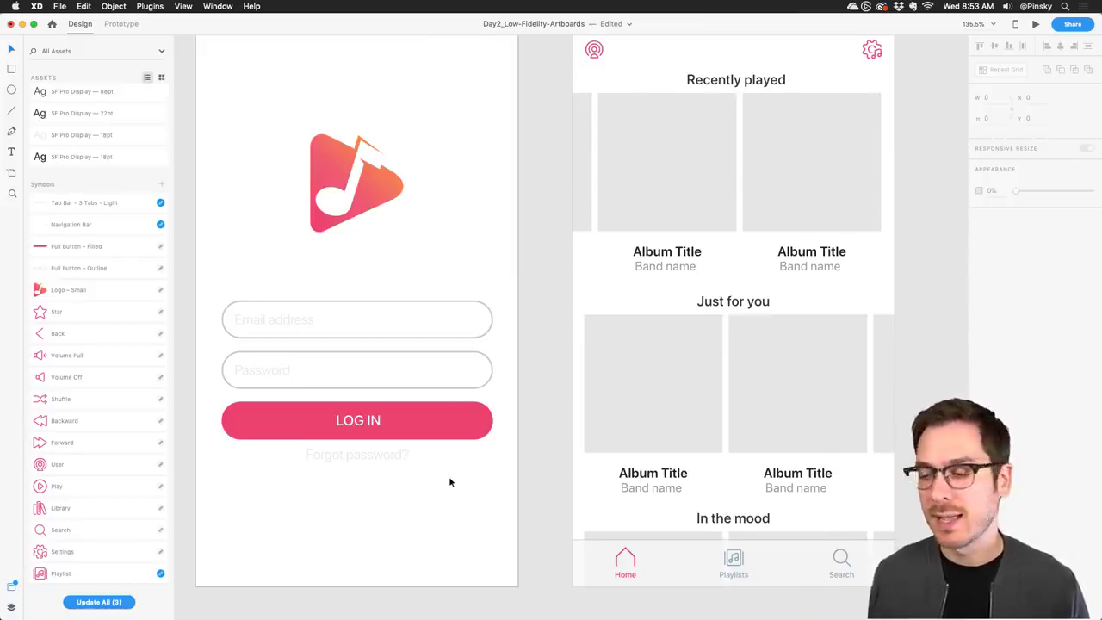
pyautogui.scroll(-3, 450, 482)
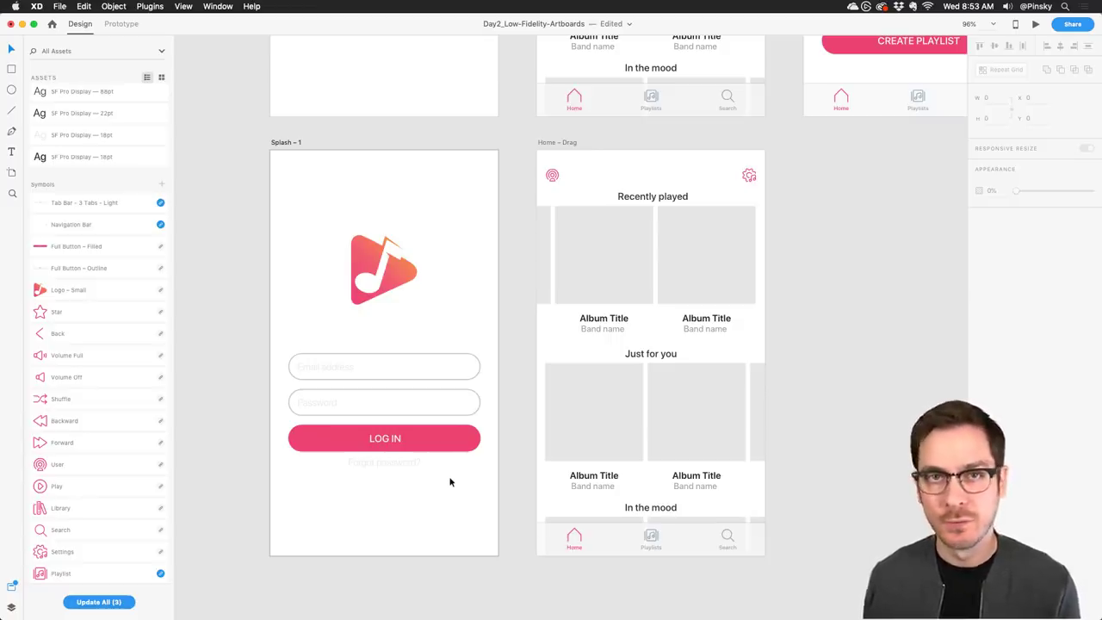
pyautogui.scroll(5, 448, 476)
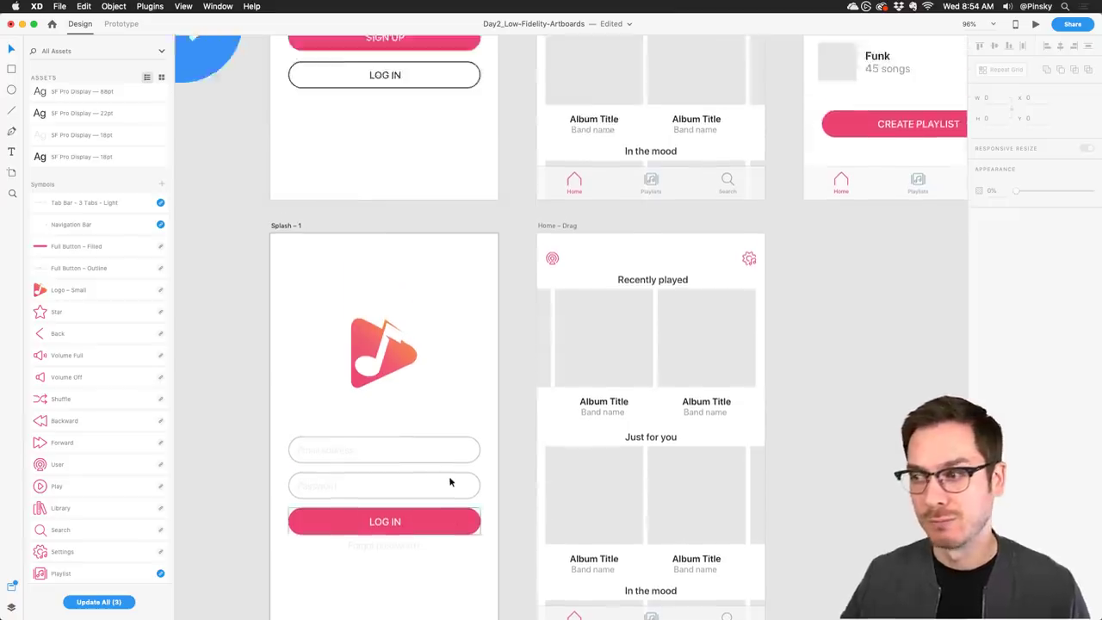
# Nudge the CREATE PLAYLIST button on the Playlists artboard down slightly.
pyautogui.scroll(4, 747, 159)
pyautogui.hscroll(4, 747, 159)
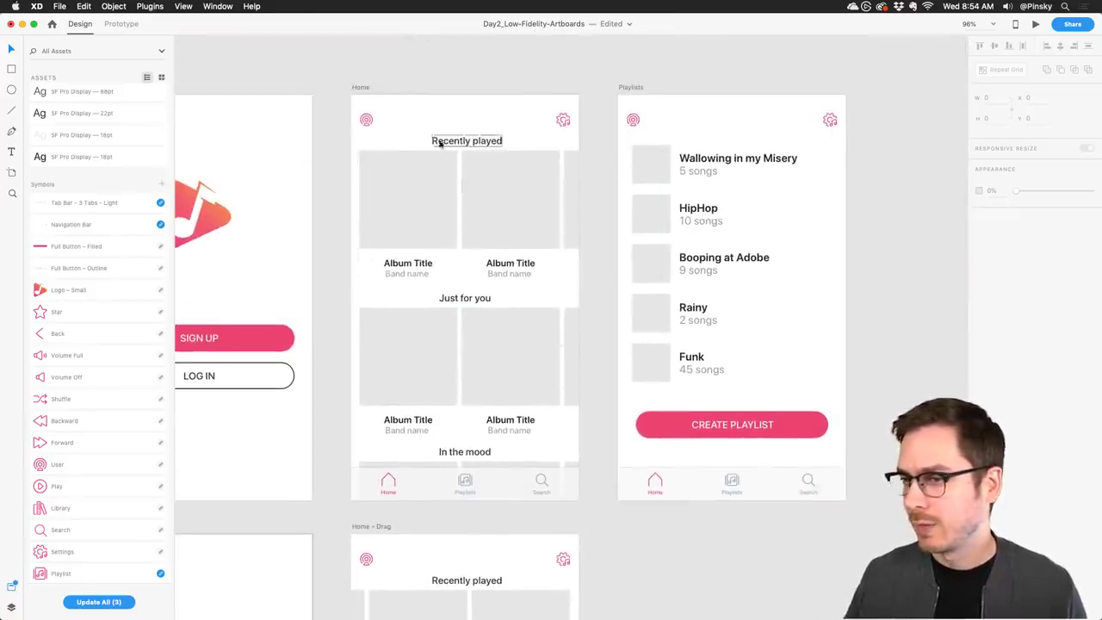
pyautogui.scroll(2, 365, 117)
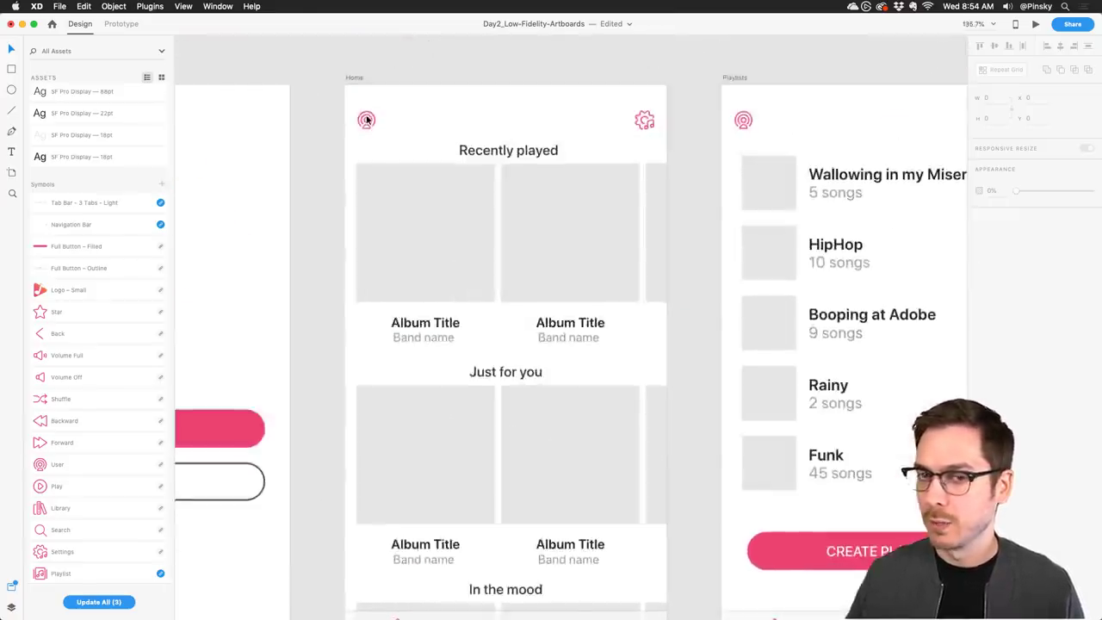
pyautogui.scroll(-2, 364, 117)
pyautogui.scroll(2, 570, 115)
pyautogui.scroll(-6, 447, 226)
pyautogui.scroll(5, 354, 487)
pyautogui.hscroll(2, 354, 487)
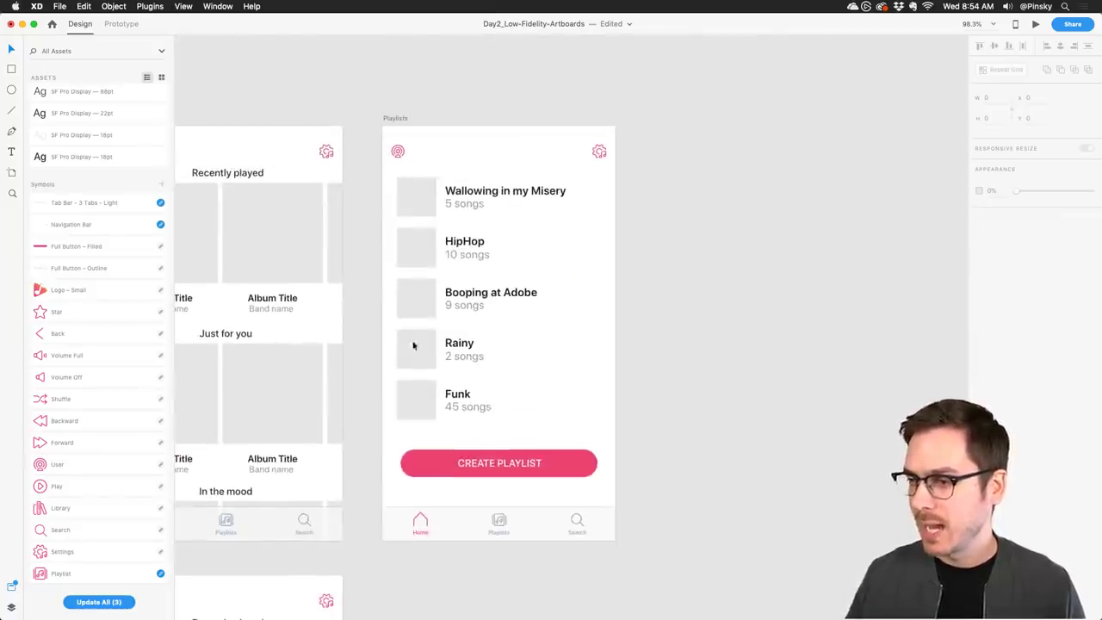
pyautogui.scroll(1, 516, 344)
pyautogui.click(552, 436)
pyautogui.moveTo(569, 472); pyautogui.dragTo(571, 480)
# Copy Home's 'Recently played' heading into Playlists, retitle it 'Playlists' and centre it at the top.
pyautogui.click(229, 181)
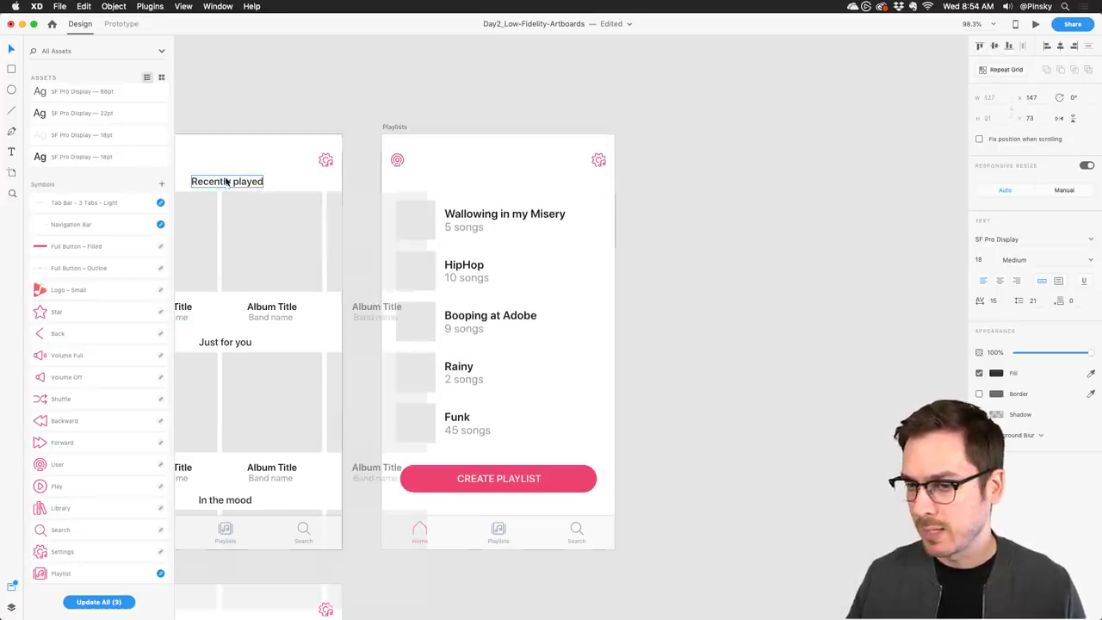
pyautogui.press('super+c')
pyautogui.press('super+v')
pyautogui.doubleClick(494, 182)
pyautogui.write('Playlists')
pyautogui.press('Escape')
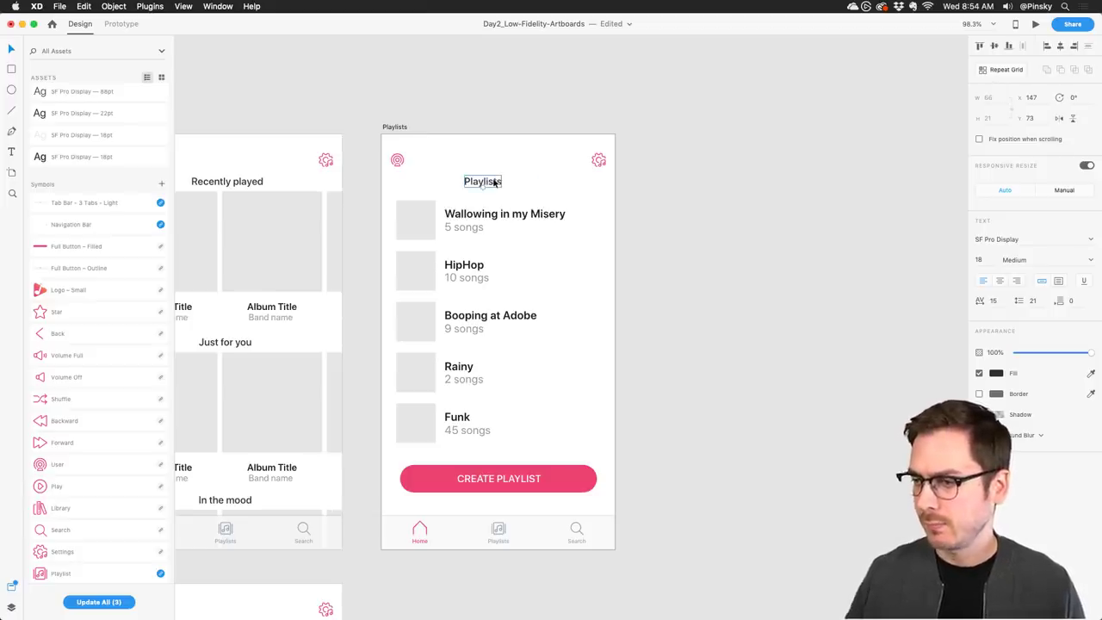
pyautogui.moveTo(495, 182); pyautogui.dragTo(503, 163)
# Move the playlist rows and the CREATE PLAYLIST button up slightly.
pyautogui.moveTo(423, 221); pyautogui.dragTo(422, 210)
pyautogui.click(561, 486)
pyautogui.moveTo(560, 487); pyautogui.dragTo(561, 477)
pyautogui.scroll(-5, 402, 422)
pyautogui.scroll(-2, 333, 368)
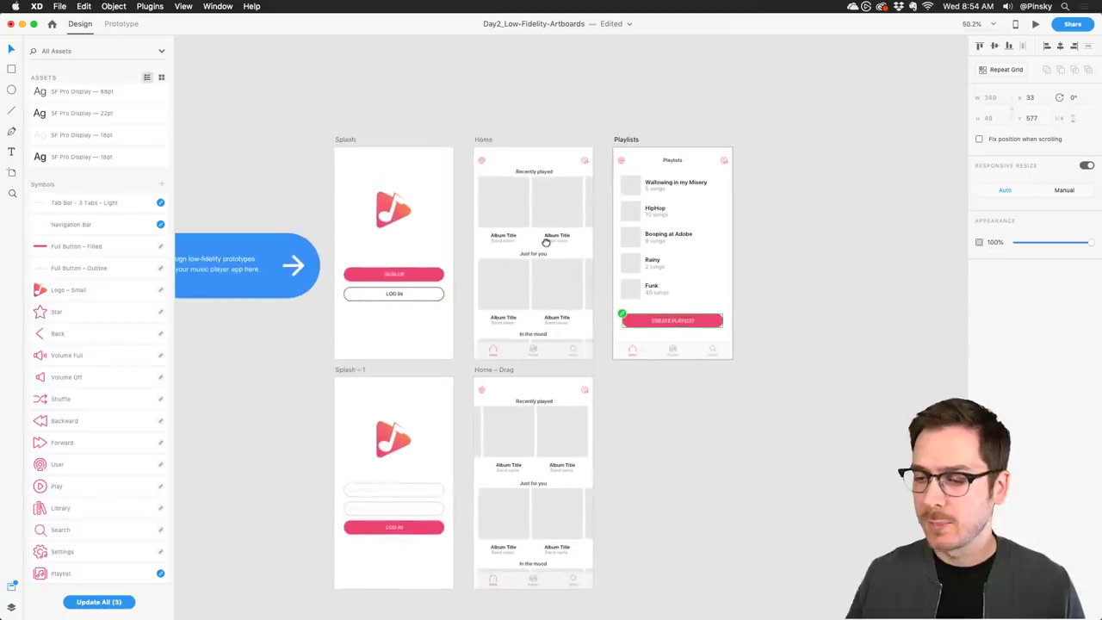
# Switch from Adobe XD to Slack's #design_feedback channel.
pyautogui.press('super+Tab')
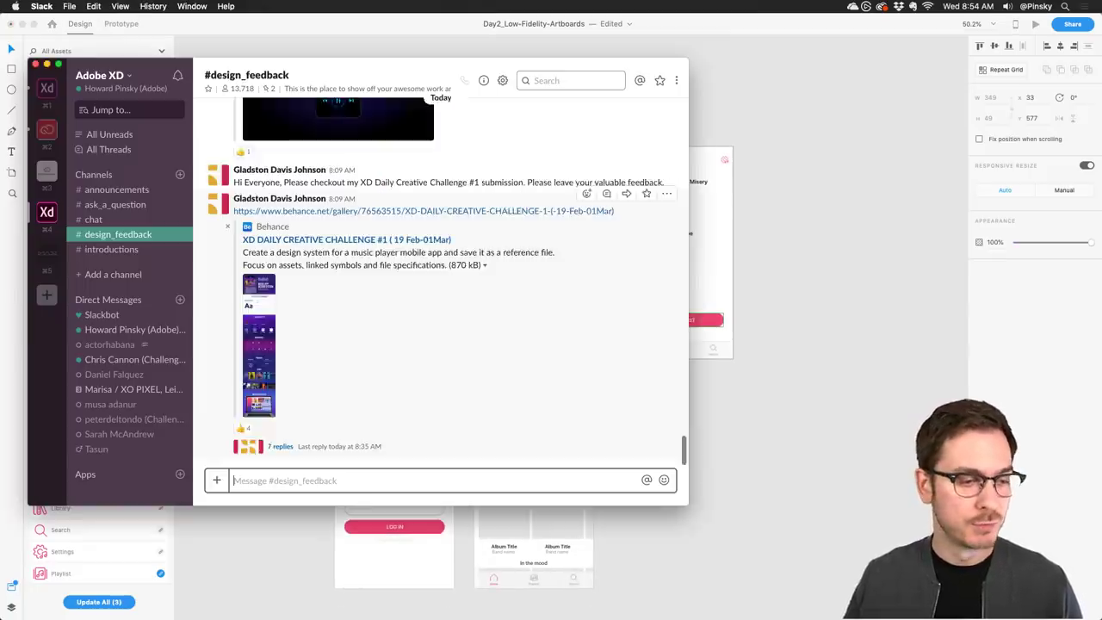